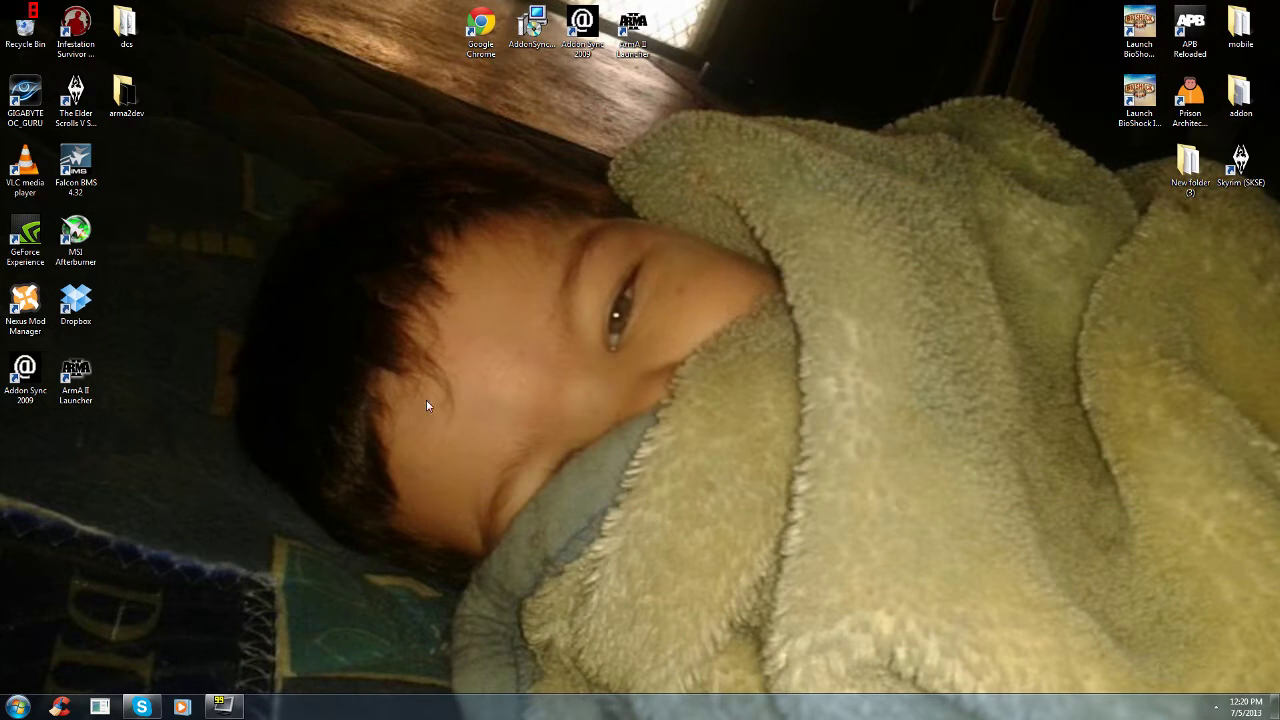
Step: Launch Google Chrome from its desktop shortcut to get a New Tab page
double_click(483, 30)
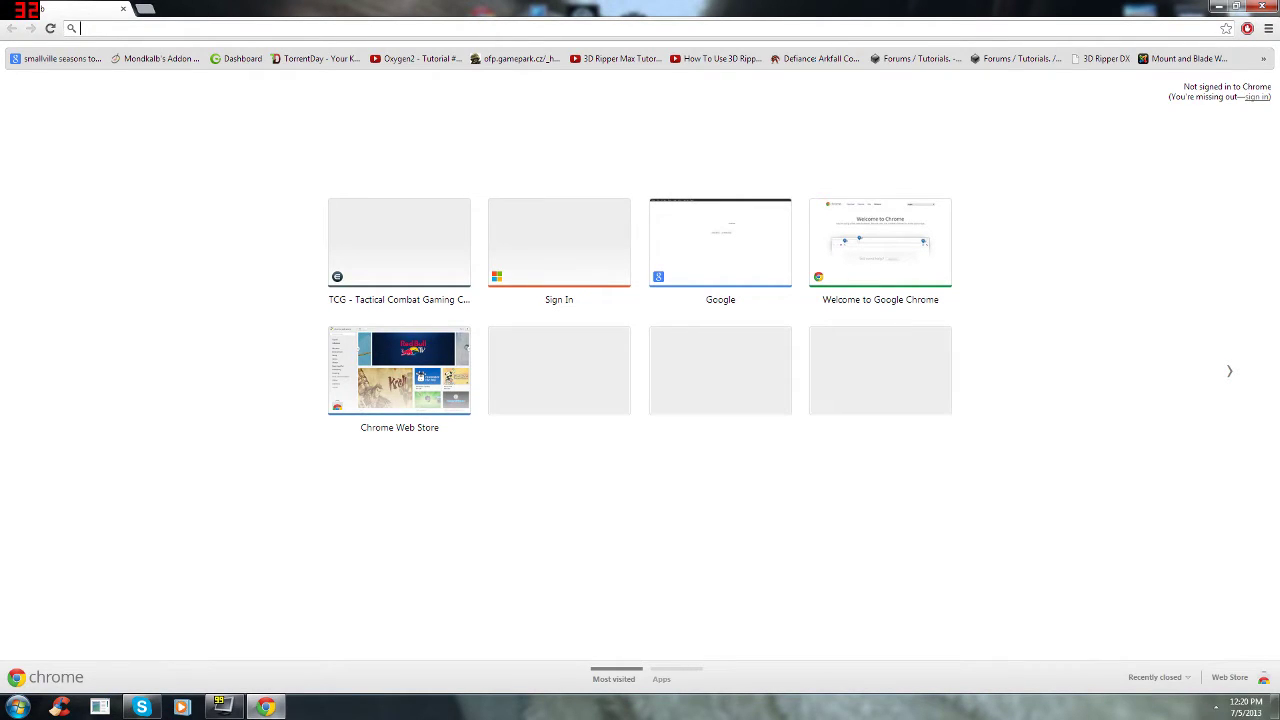
Step: Load tcgaming.enjin.com, the Tactical Combat Gaming clan site, from the address bar suggestion
text(tcgaming.enjin.com)
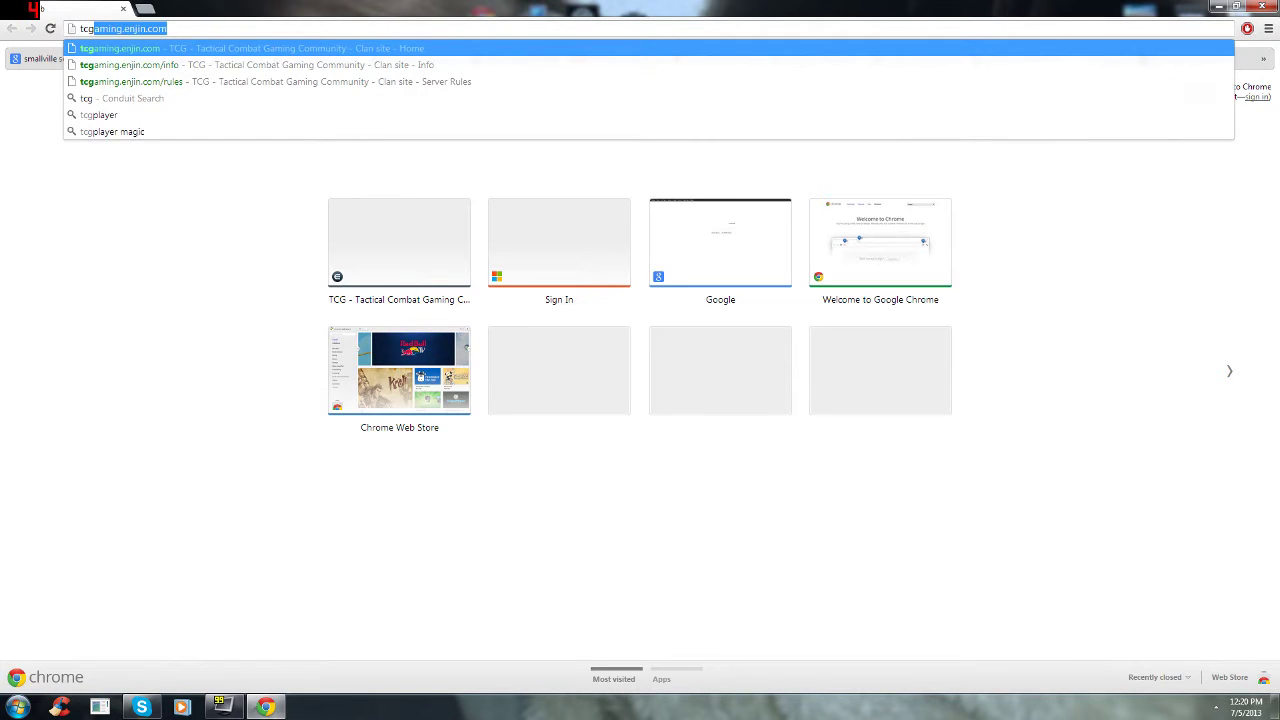
key(alt+f)
key(Escape)
key(Return)
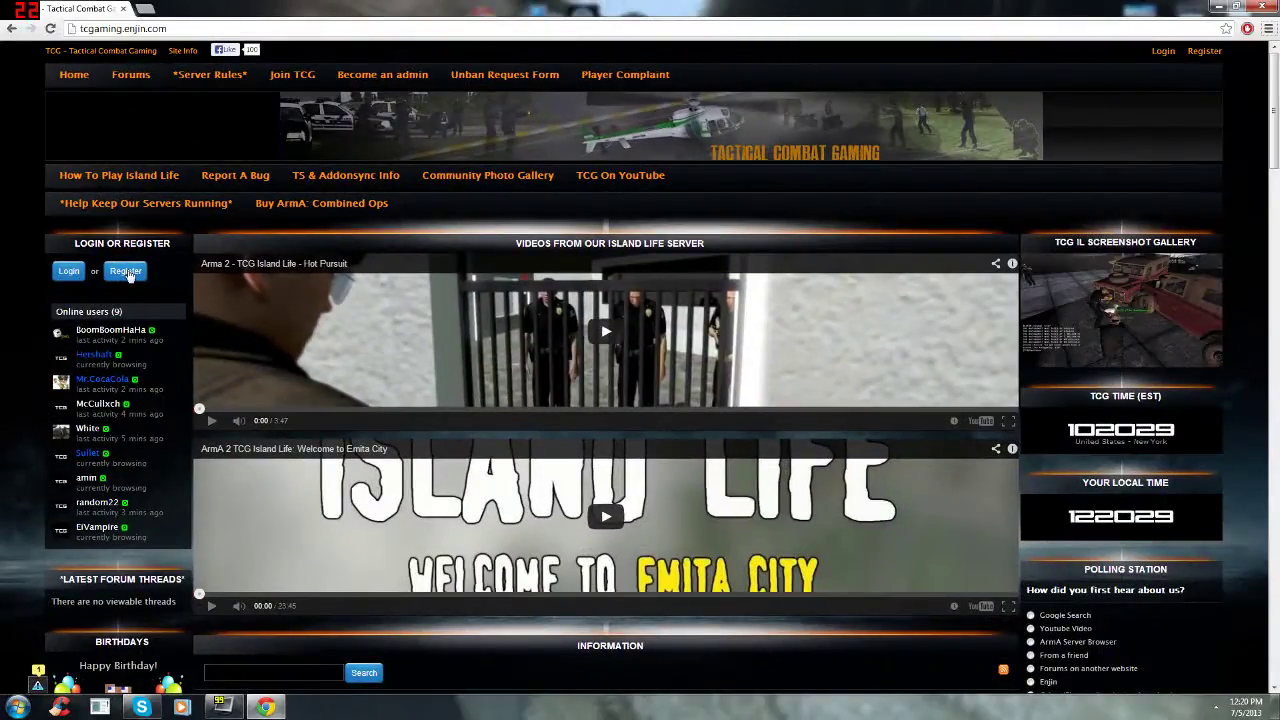
Step: Open the registration form and enter a username and the saved account e-mail
click(128, 273)
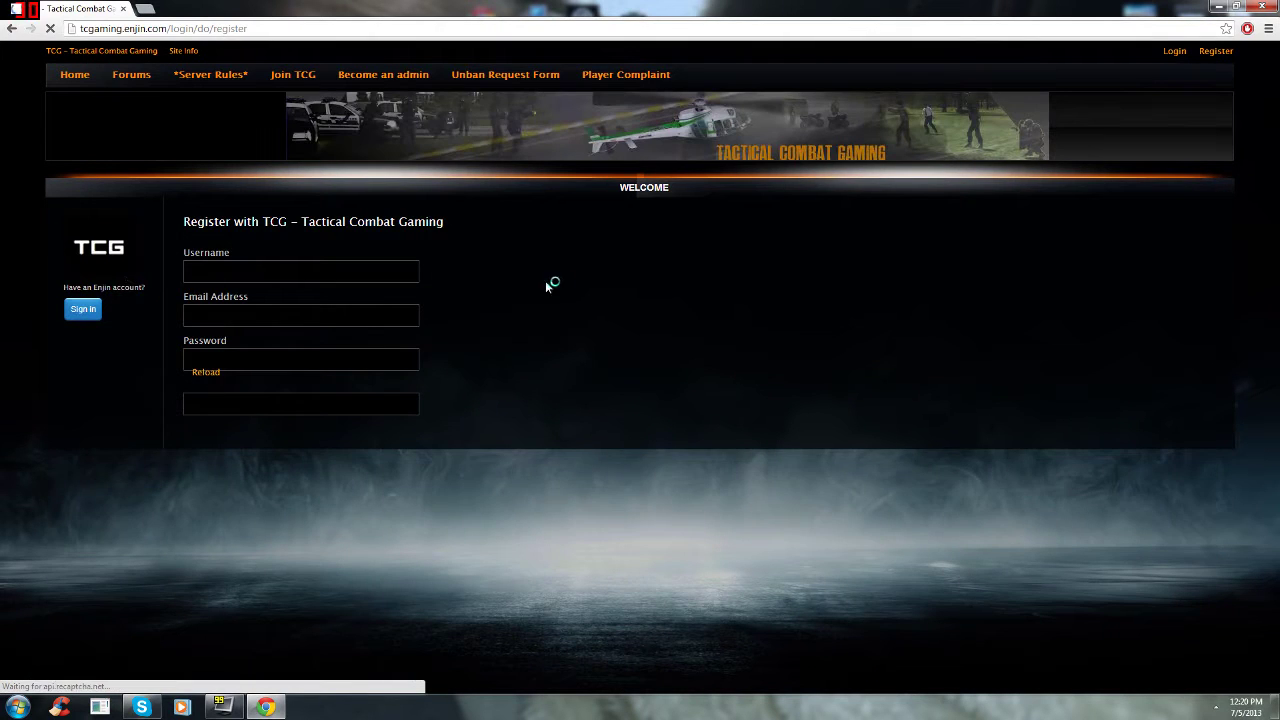
text(random22)
key(Tab)
text(h)
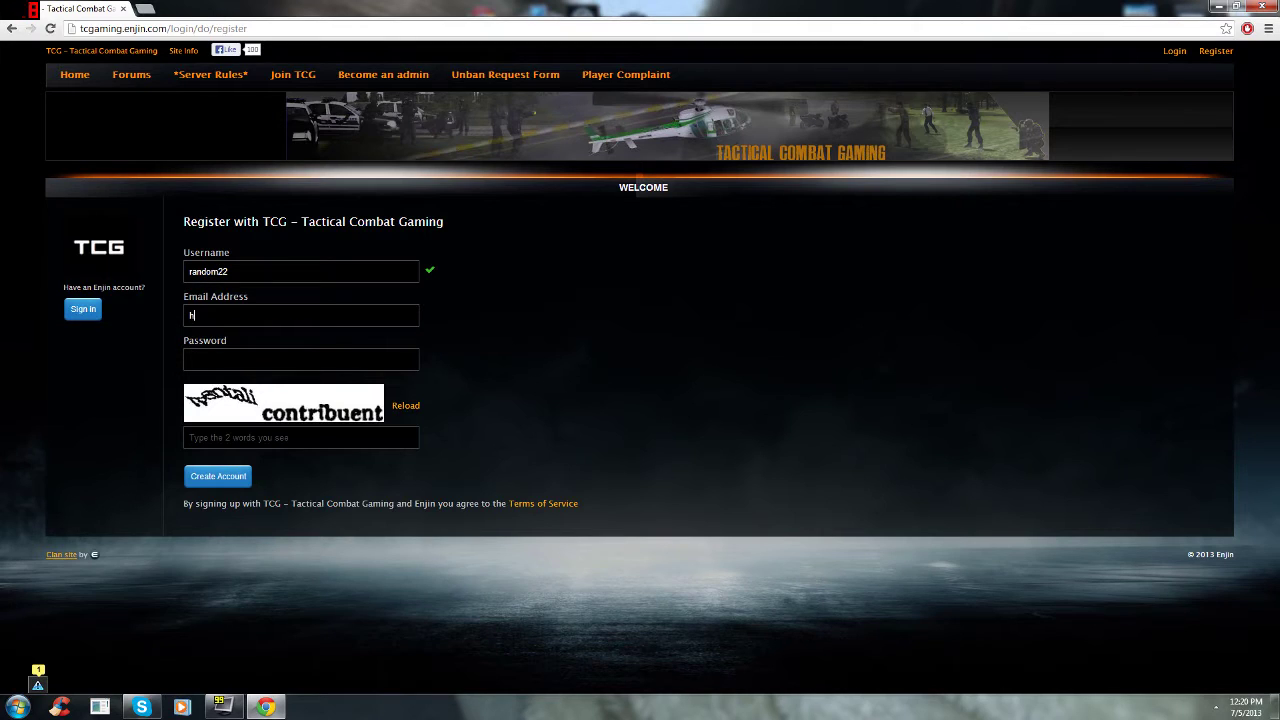
text(olden)
key(Down)
key(Return)
key(Tab)
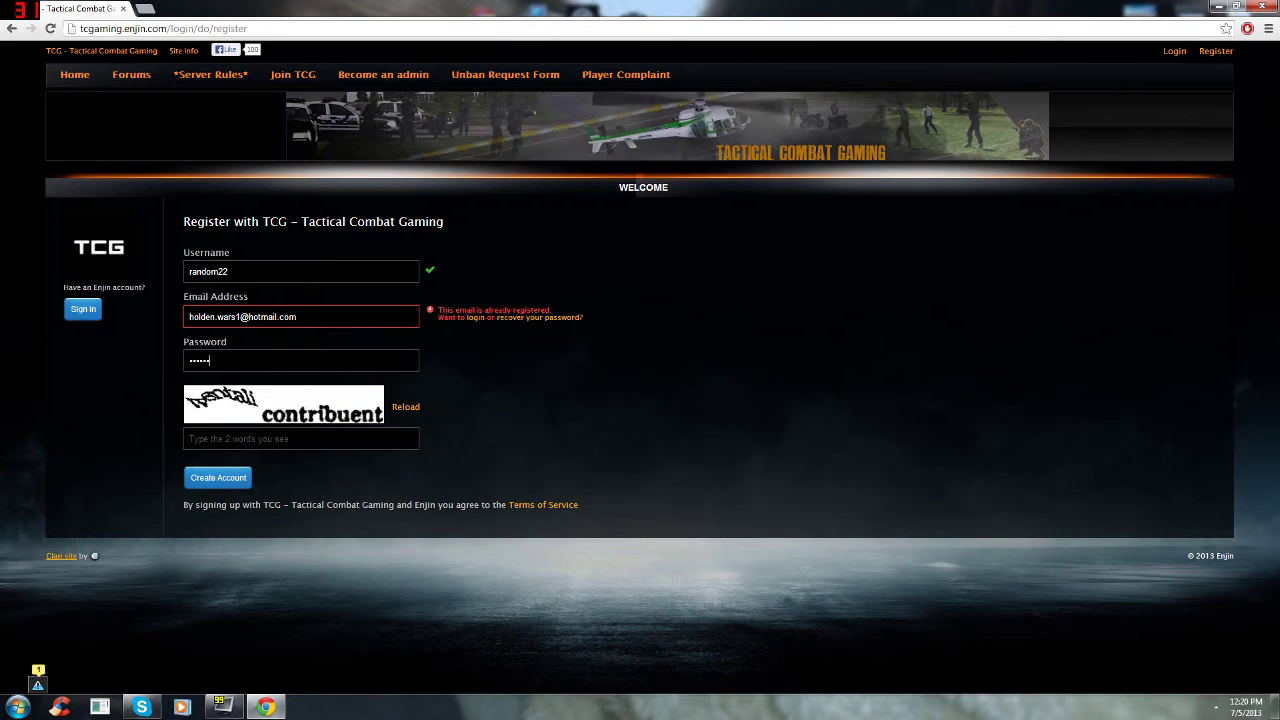
Step: Enter the password and the captcha words, then open a new browser tab
key(shift+Home)
key(shift+Right)
key(shift+Right)
key(shift+Right)
key(shift+Right)
key(shift+Right)
key(shift+Right)
key(shift+Right)
key(shift+Right)
key(shift+Right)
key(shift+Right)
key(shift+Right)
key(shift+Right)
key(shift+Right)
key(shift+Right)
key(shift+Right)
key(shift+Right)
key(shift+Right)
key(shift+Right)
key(shift+Right)
key(shift+Right)
key(shift+Home)
key(shift+Right)
key(shift+Right)
key(shift+Right)
key(shift+Right)
key(shift+Right)
key(shift+Right)
key(shift+Right)
key(shift+Right)
key(shift+Right)
key(shift+Right)
key(shift+Right)
key(shift+Right)
key(shift+Right)
key(shift+Right)
key(shift+Right)
key(shift+Right)
key(shift+Right)
key(shift+Right)
key(shift+Right)
key(shift+Right)
key(shift+Home)
key(shift+Right)
key(shift+Right)
key(shift+Right)
key(shift+Right)
key(shift+Right)
key(shift+Right)
key(shift+Right)
key(shift+Right)
key(shift+Right)
key(shift+Right)
key(shift+Right)
key(shift+Right)
key(shift+Right)
key(shift+Right)
key(shift+Right)
key(shift+Right)
key(shift+Right)
key(shift+Right)
key(shift+Right)
key(shift+Right)
key(shift+Home)
key(shift+Right)
key(shift+Right)
key(shift+Right)
key(shift+Right)
key(shift+Right)
key(shift+Right)
key(shift+Right)
key(shift+Right)
key(shift+Right)
key(shift+Right)
key(shift+Right)
key(shift+Right)
key(shift+Right)
key(shift+Right)
key(shift+Right)
key(shift+Right)
key(shift+Right)
key(shift+Right)
key(shift+Right)
key(shift+Right)
key(shift+Left)
key(shift+Left)
key(shift+Left)
key(shift+Left)
key(shift+Left)
key(shift+Left)
key(shift+Left)
key(shift+Left)
key(shift+Left)
key(shift+Left)
key(shift+Left)
key(shift+Left)
key(shift+Left)
key(shift+Left)
key(shift+Left)
key(shift+Left)
key(Right)
click(230, 438)
key(ctrl+t)
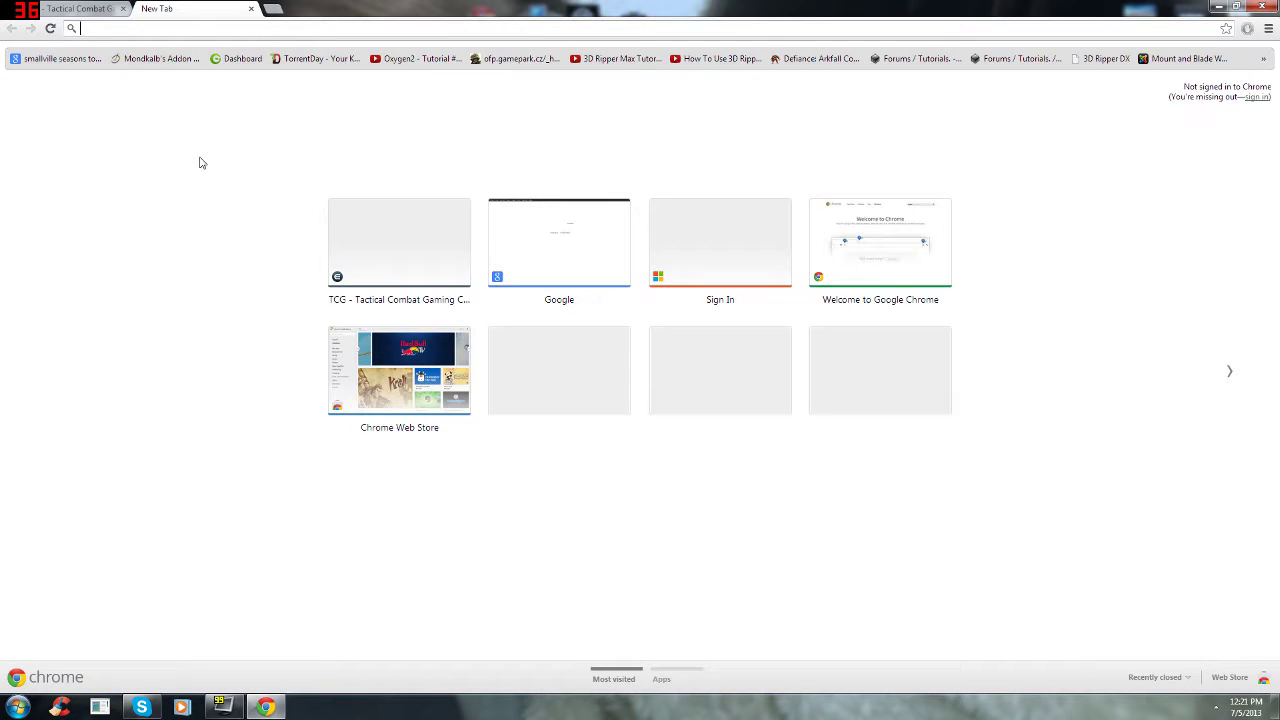
Step: Go to hotmail.com and sign in with the saved mail address and password
text(hotmail.)
key(Return)
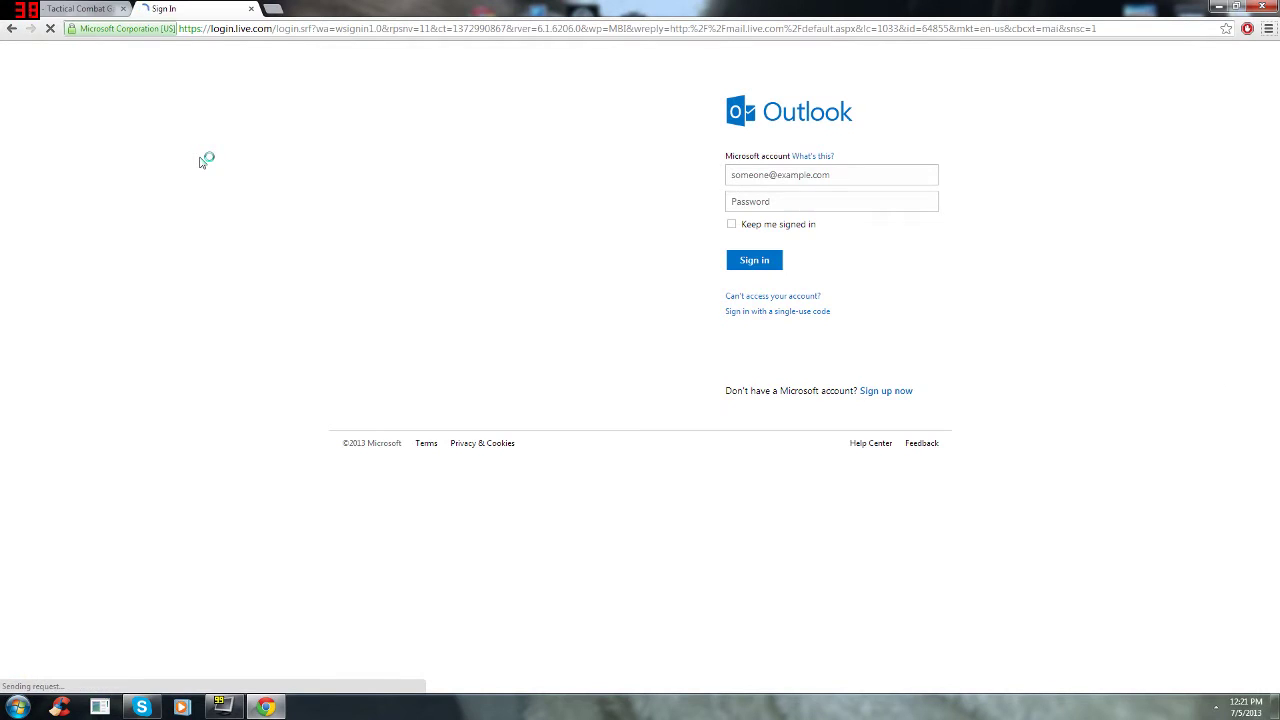
key(Down)
key(Tab)
text(•••)
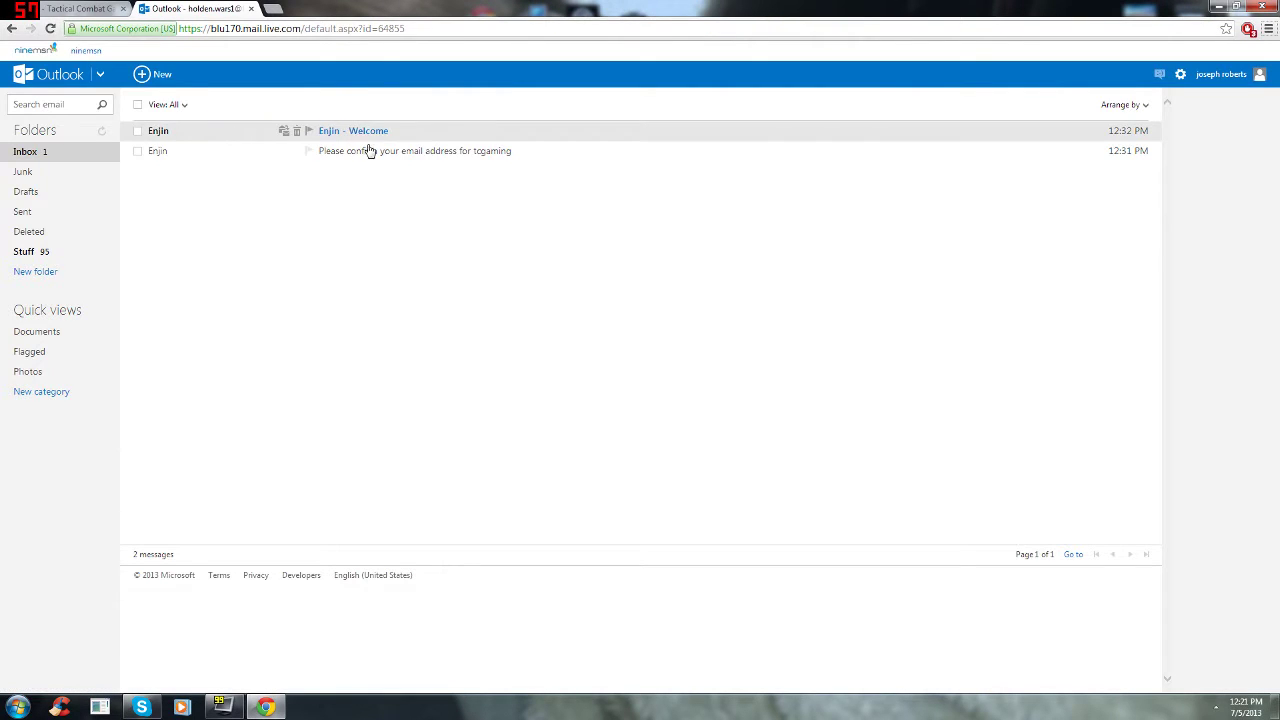
Step: Confirm the e-mail address from the Enjin confirmation message and close the mail tab
click(375, 155)
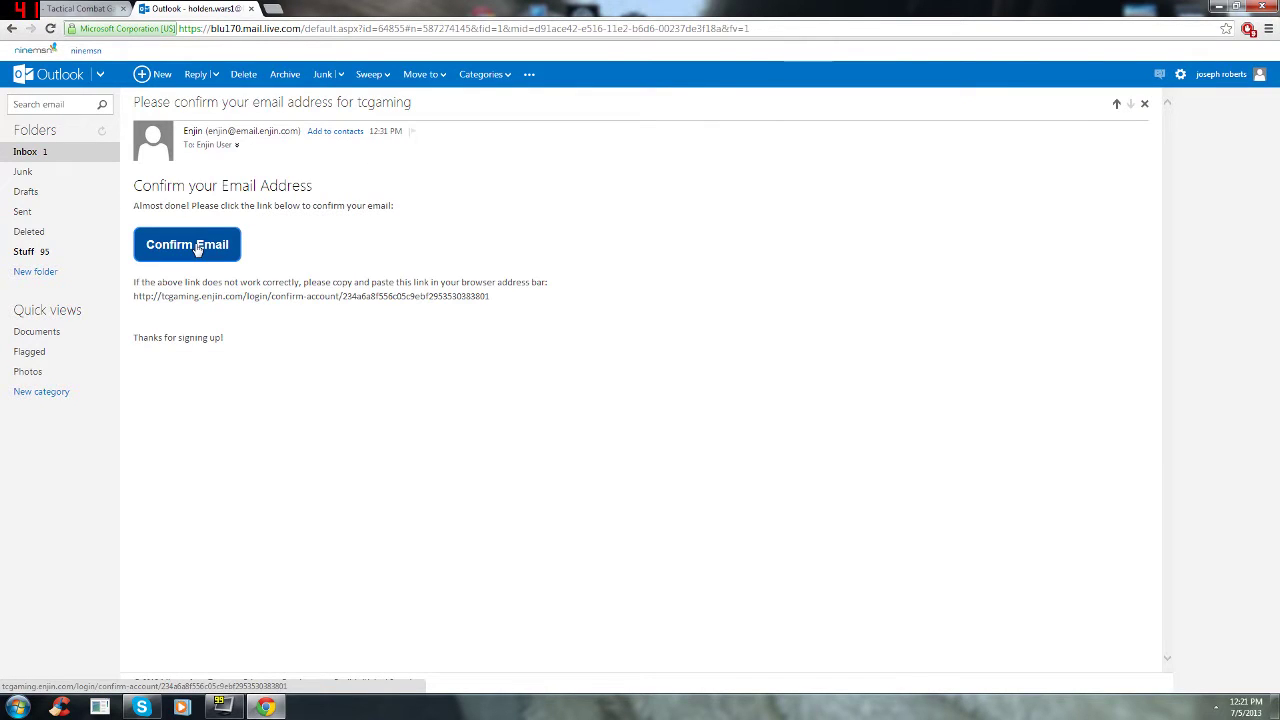
click(68, 155)
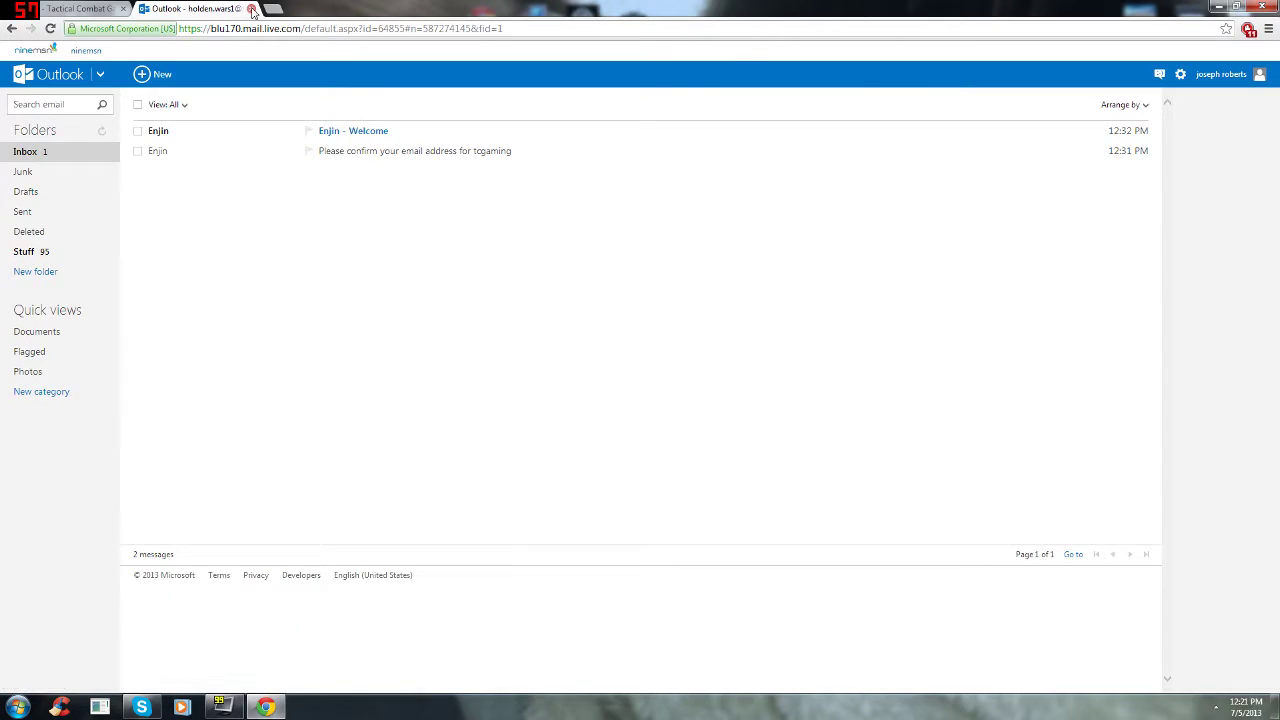
click(251, 8)
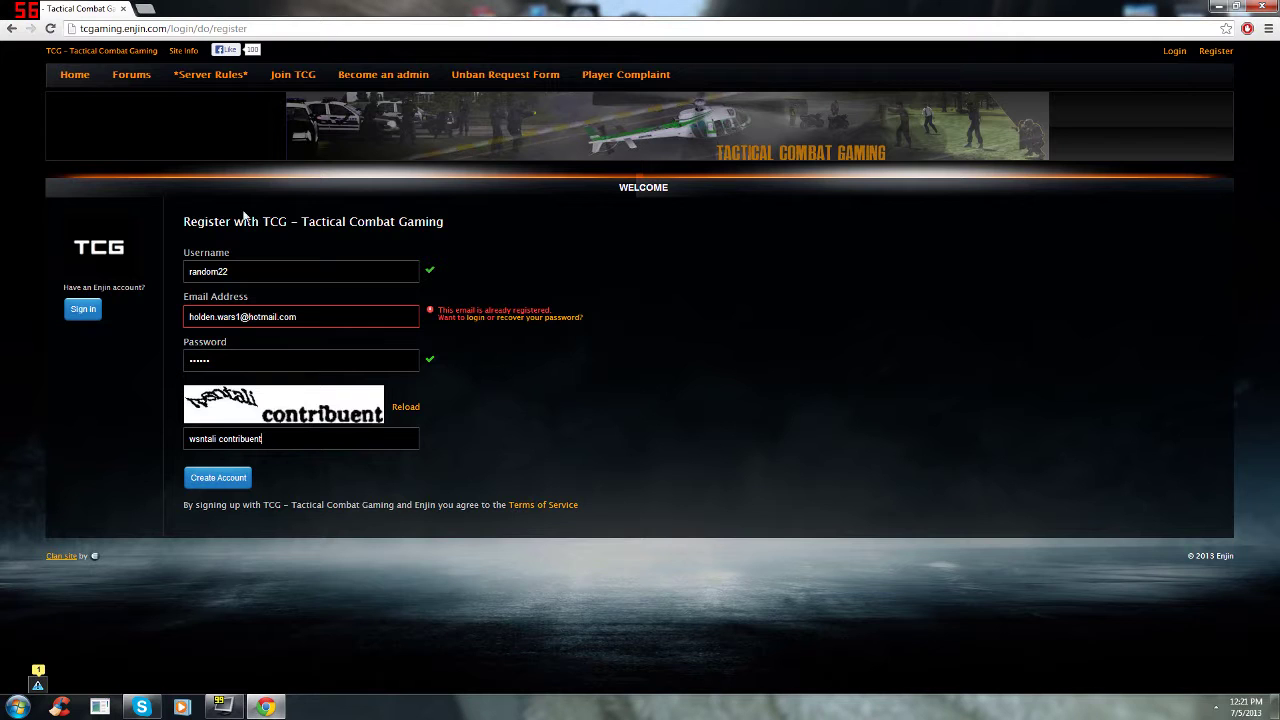
Step: Log in to the TCG clan site with the saved e-mail and password
click(1172, 56)
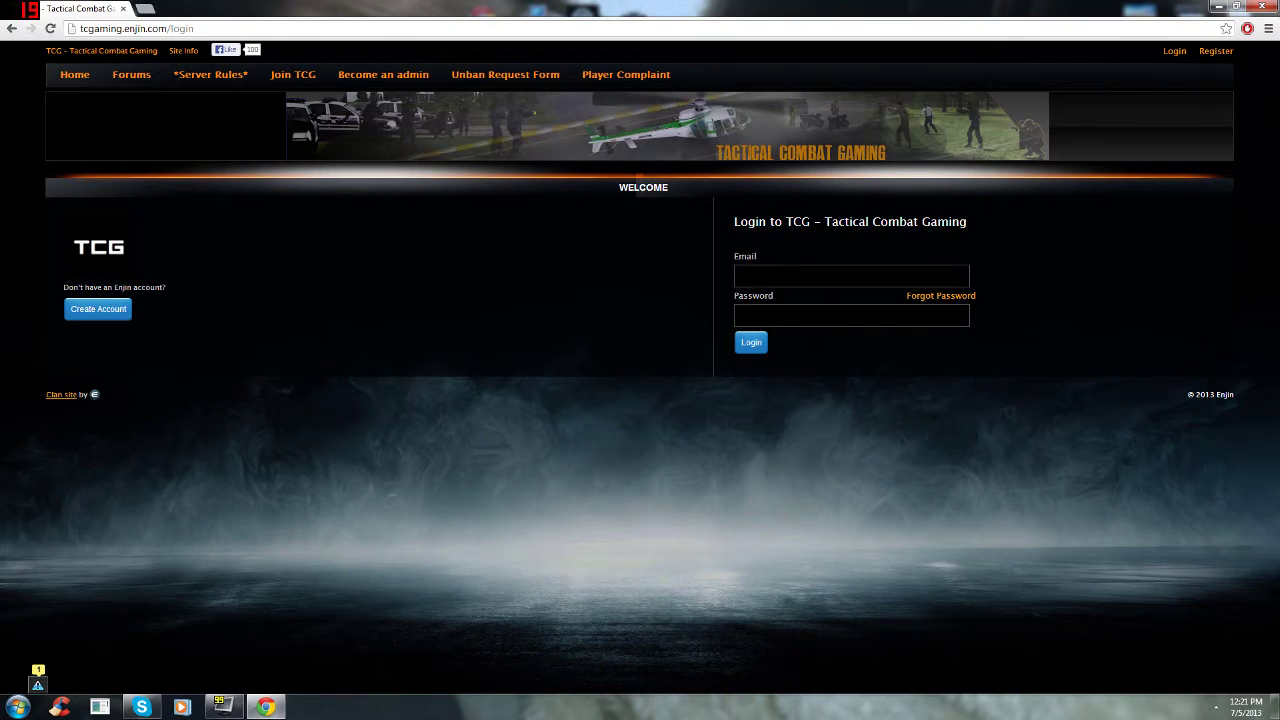
click(851, 276)
text(ho)
key(Down)
key(Tab)
key(Return)
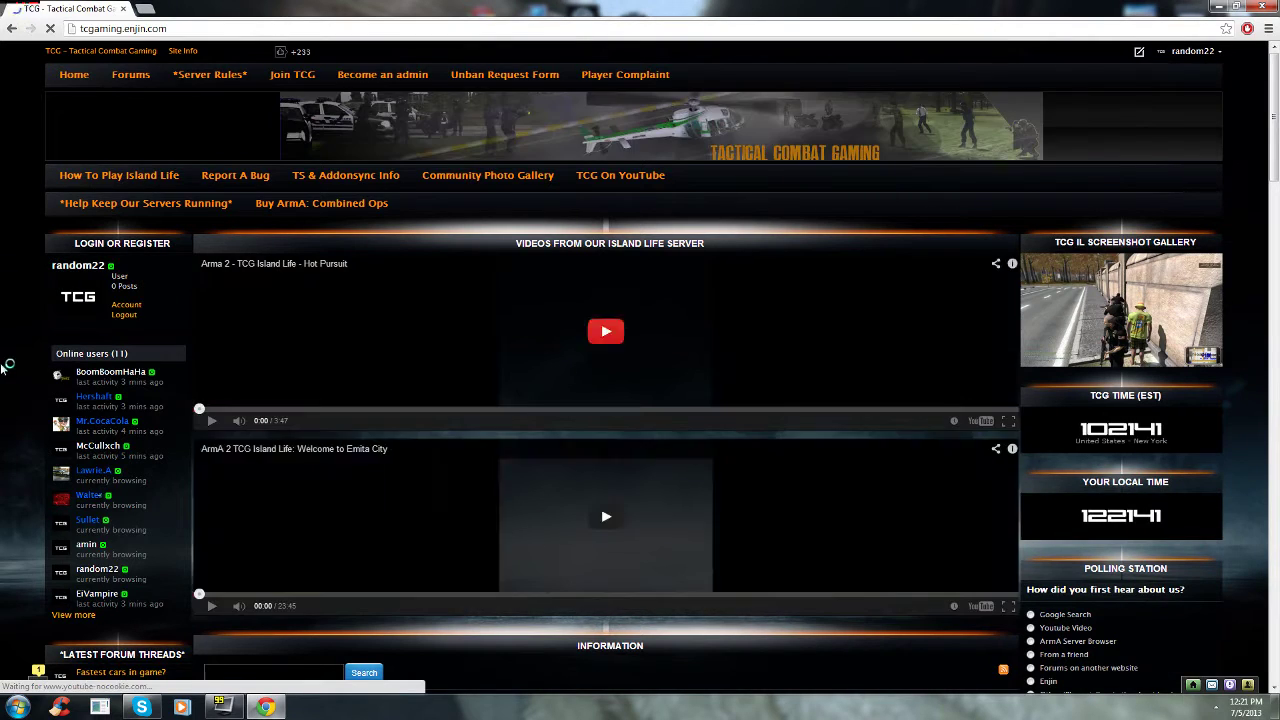
mouse_move(1275, 70)
mouse_down()
mouse_move(1276, 355)
mouse_move(1276, 70)
mouse_up()
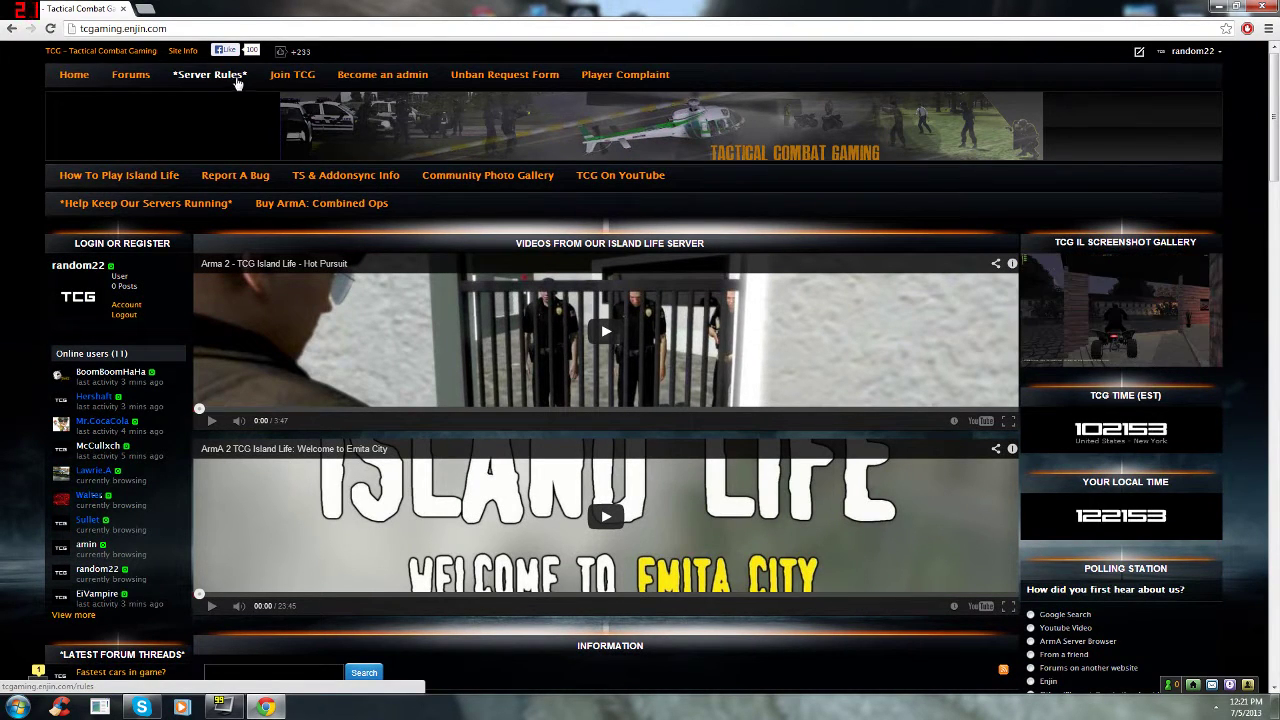
Step: Copy the Teamspeak address and Addonsync autoconfig URLs from the TS & Addonsync Info page
click(323, 182)
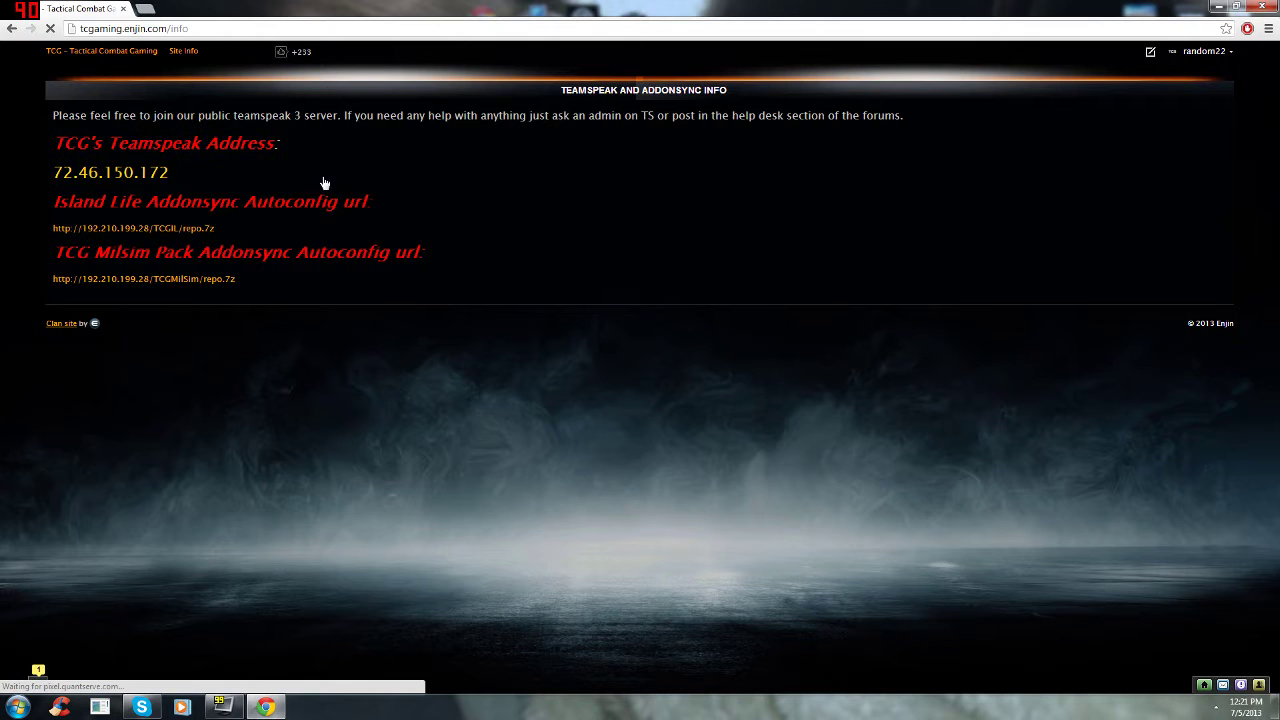
drag(53, 143, 285, 273)
right_click(285, 260)
click(300, 265)
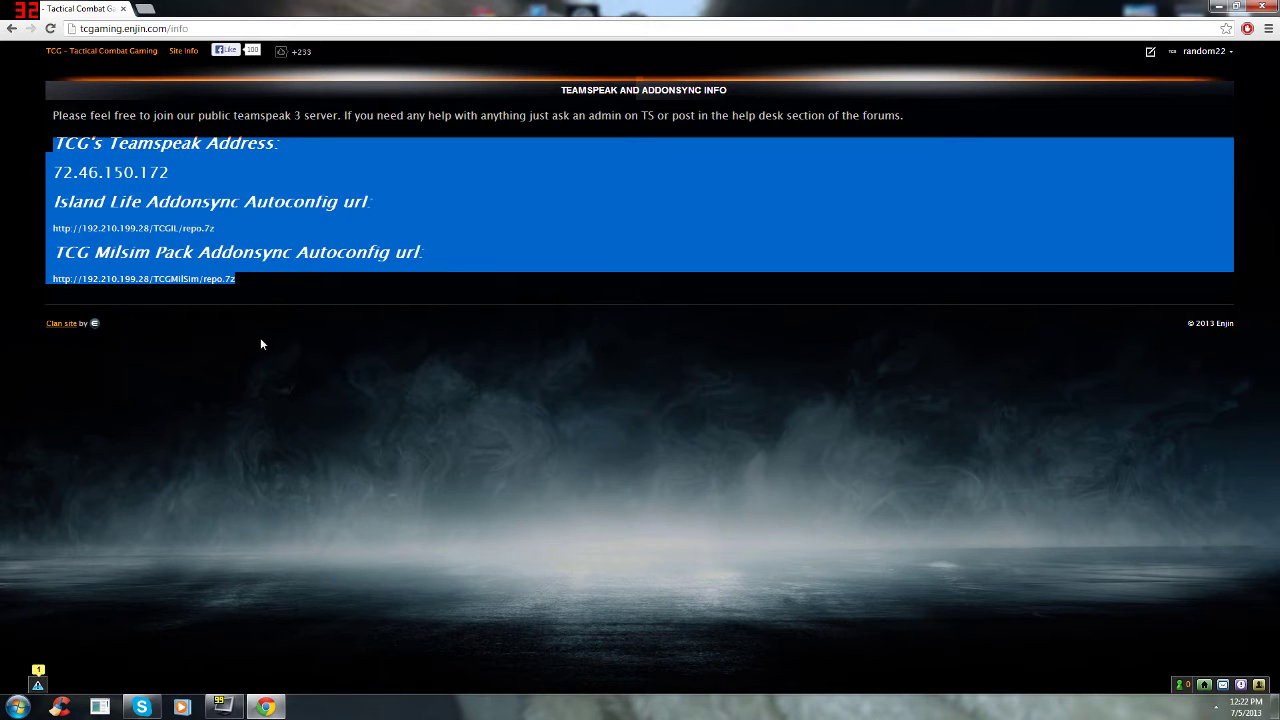
key(super)
Step: Paste the copied server details into a new Notepad note, minimize it, and return to the TCG home page
click(57, 450)
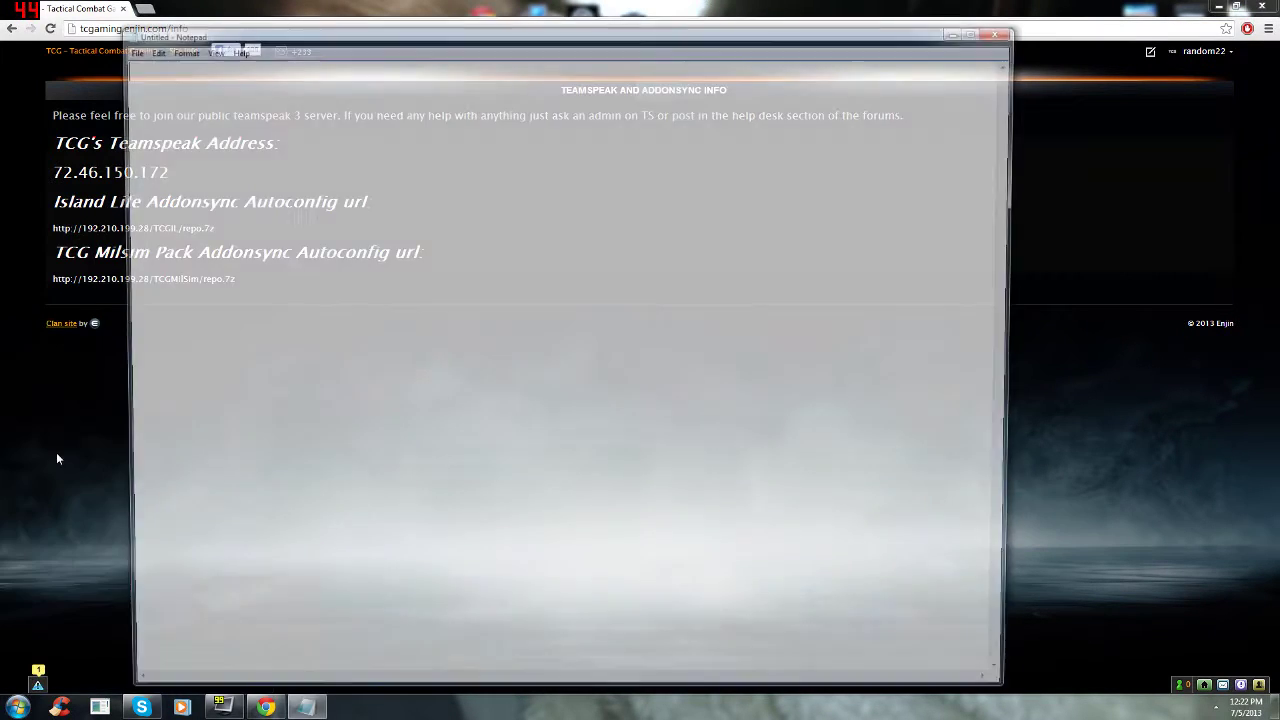
key(ctrl+v)
key(ctrl+a)
drag(244, 32, 161, 143)
key(Up)
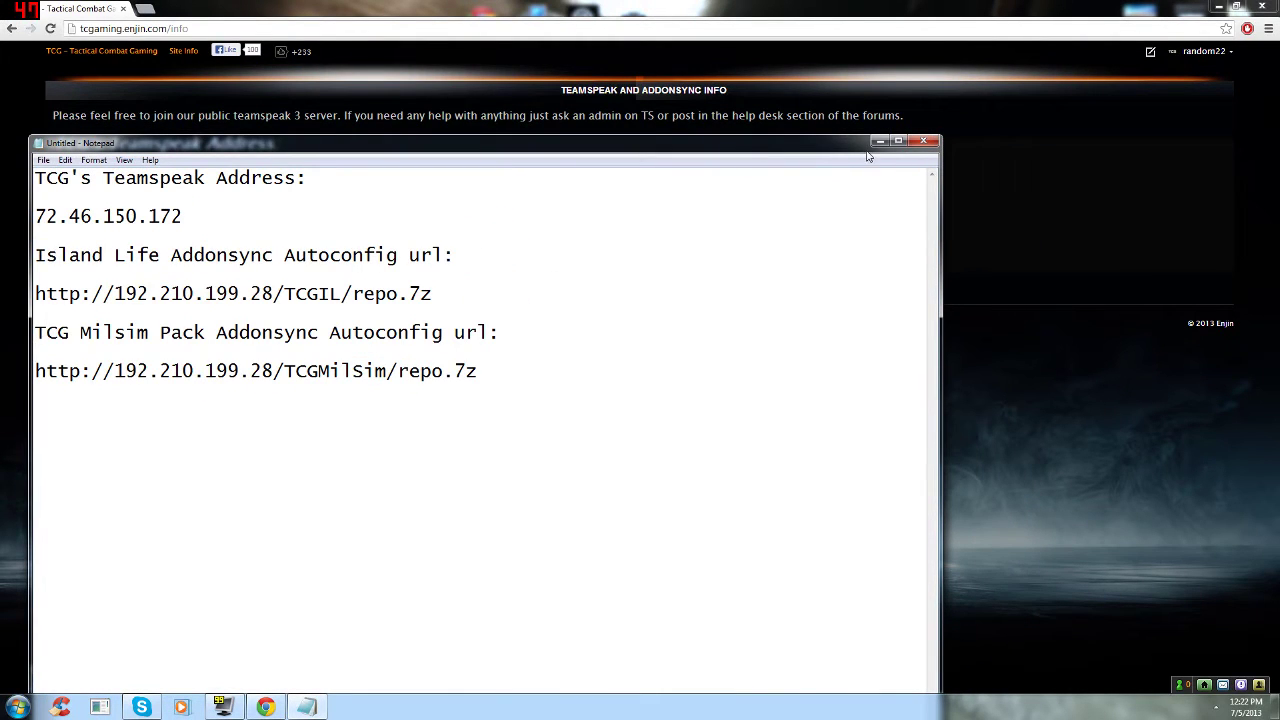
click(878, 140)
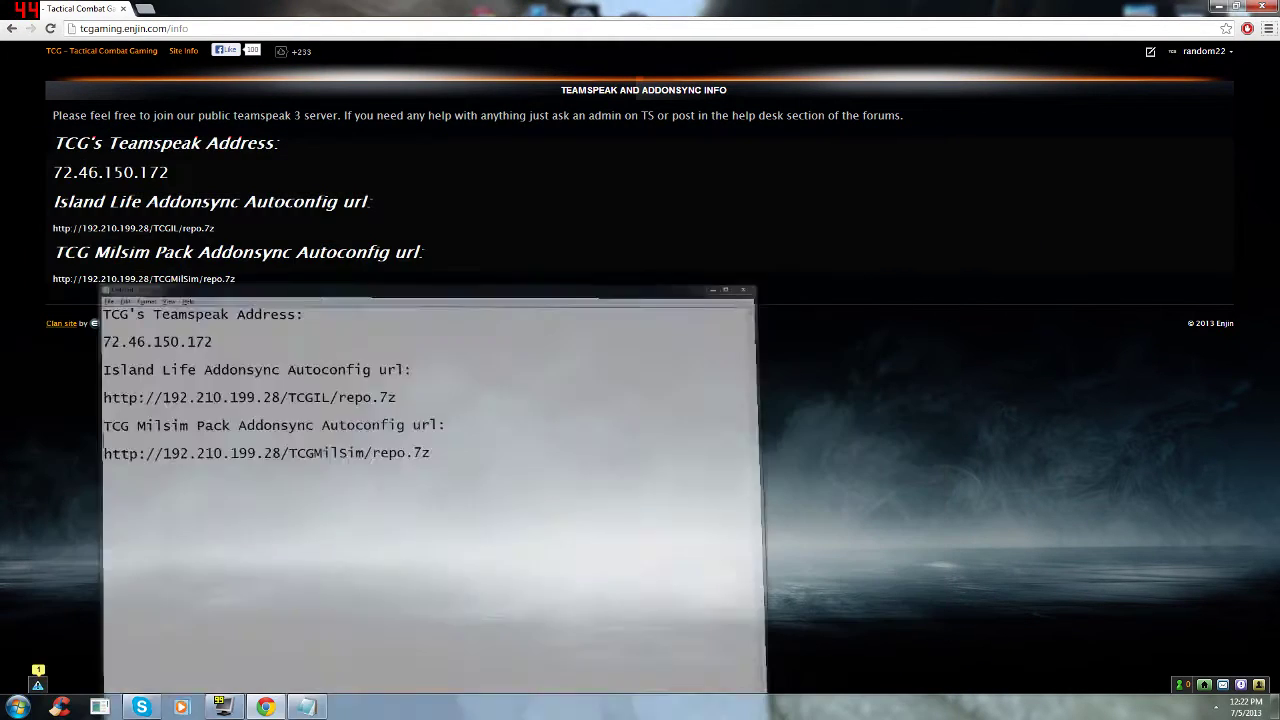
click(95, 58)
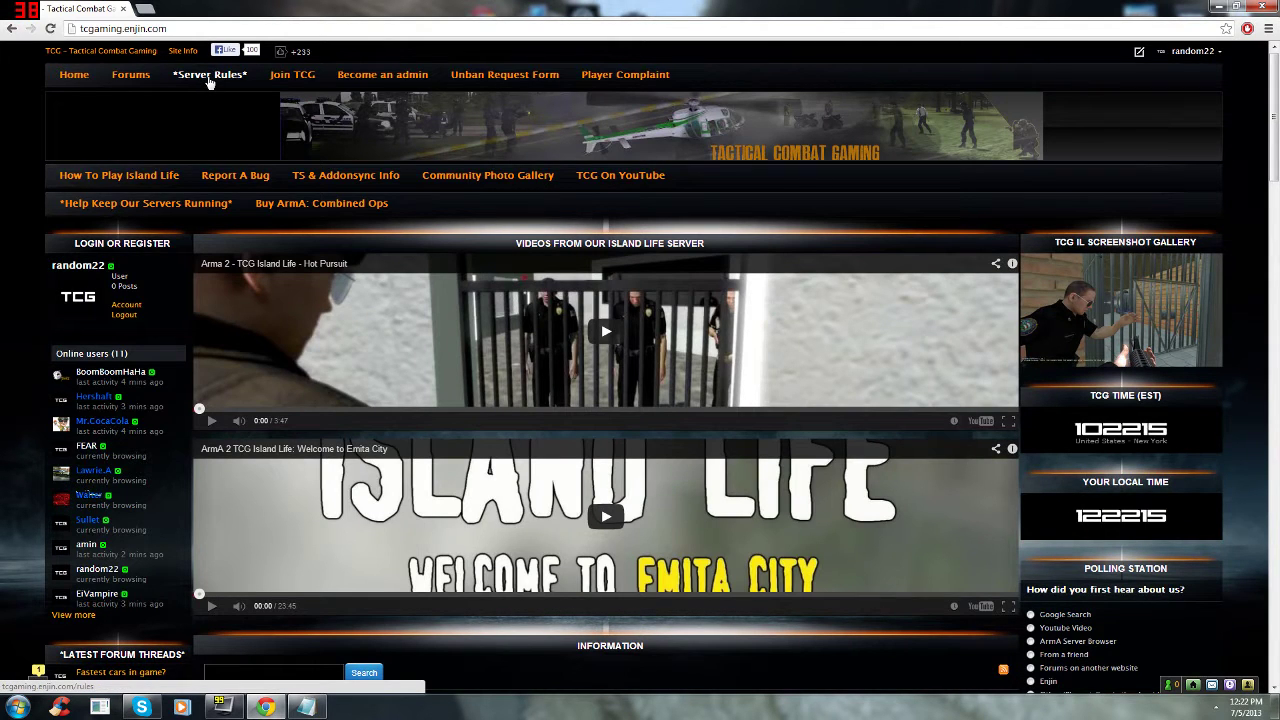
Step: Scroll through the Island Life server rules page, then load google.com
click(209, 77)
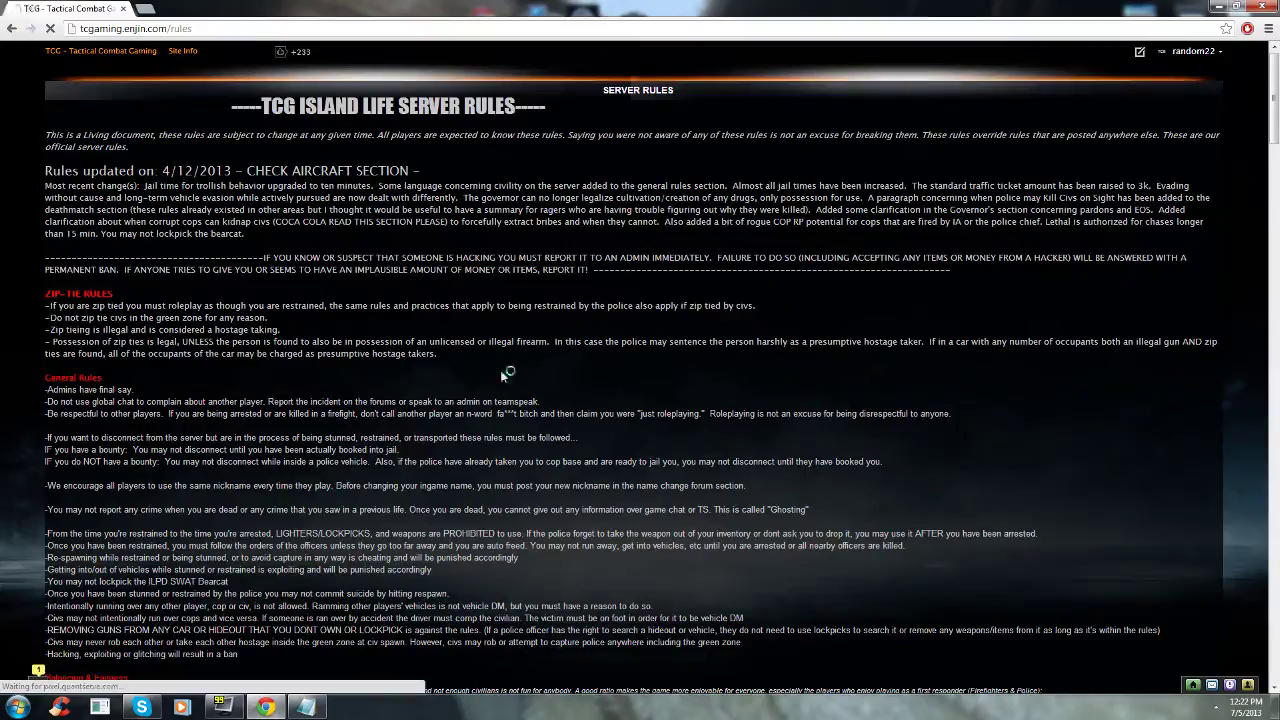
drag(1274, 100, 1274, 60)
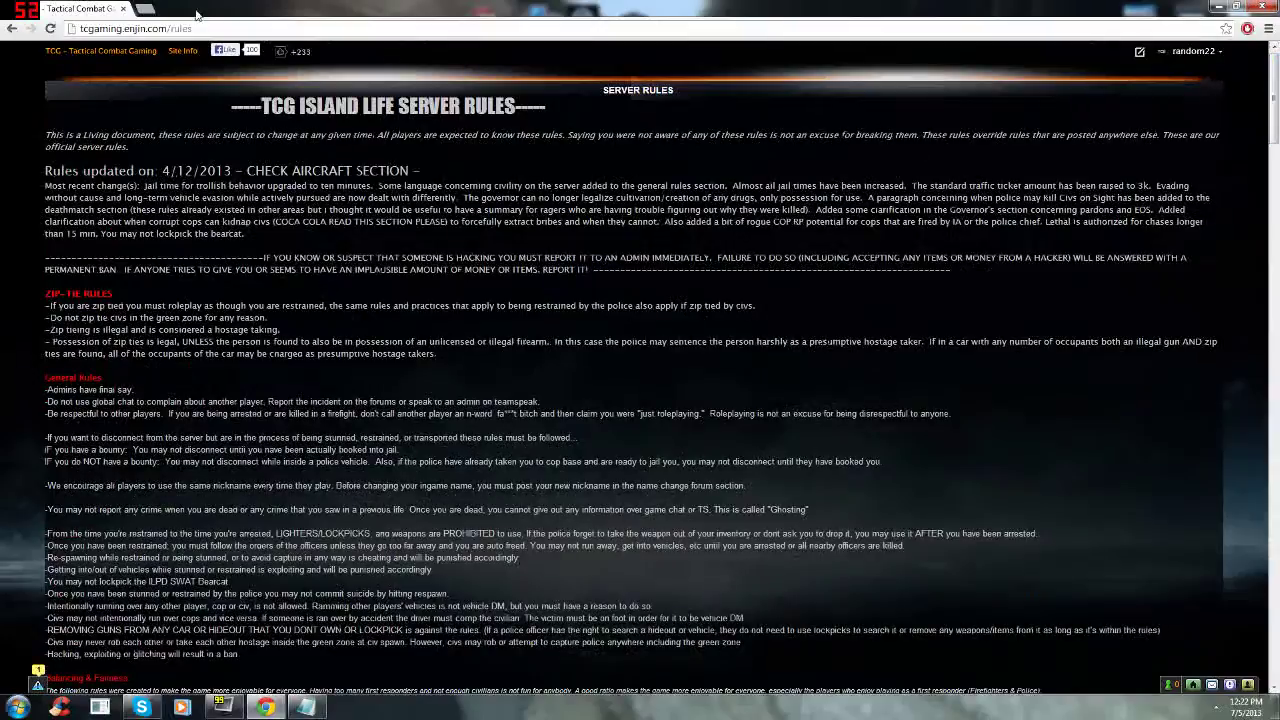
click(170, 30)
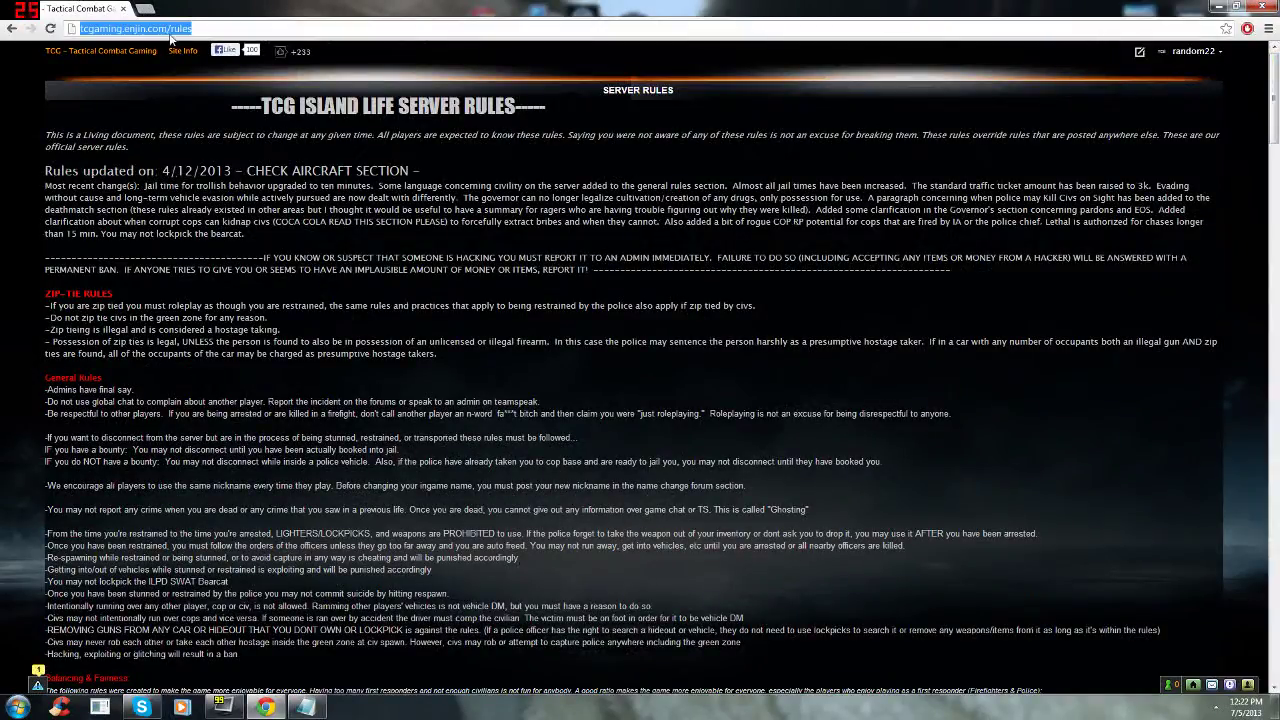
text(google.com)
key(Return)
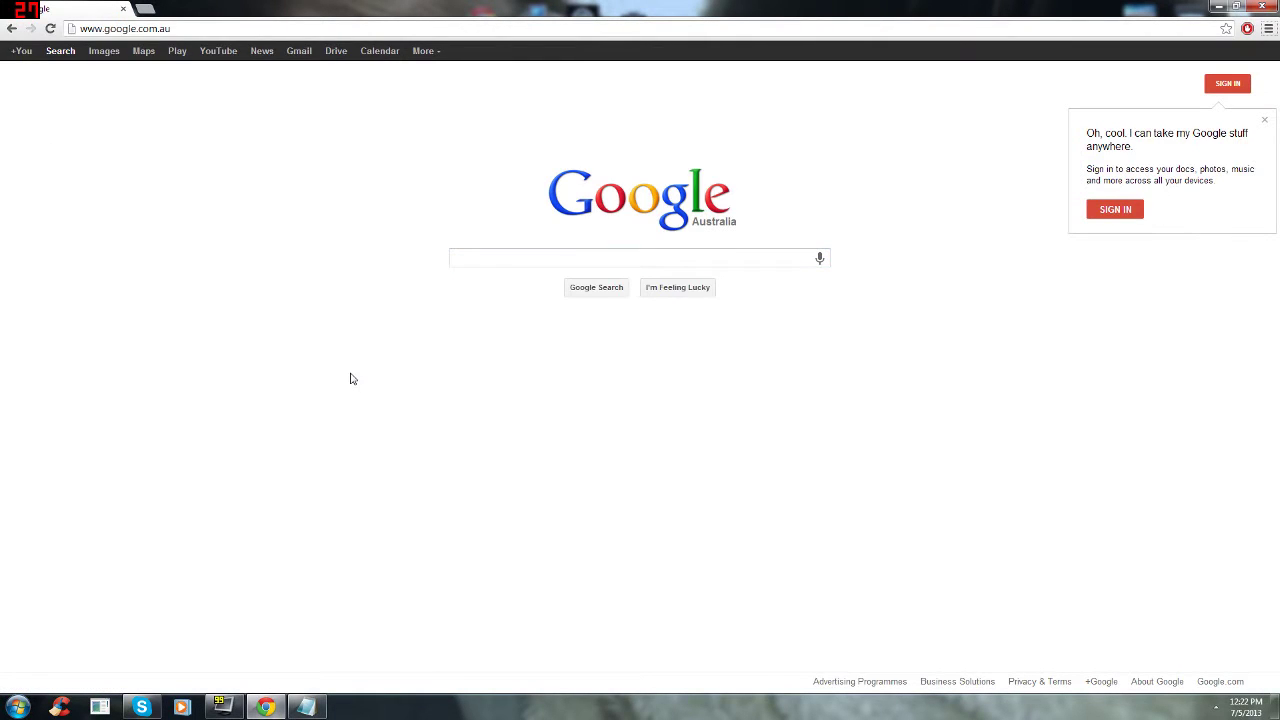
Step: Search Google for 'arma 2 laucher'
key(alt+space)
key(Escape)
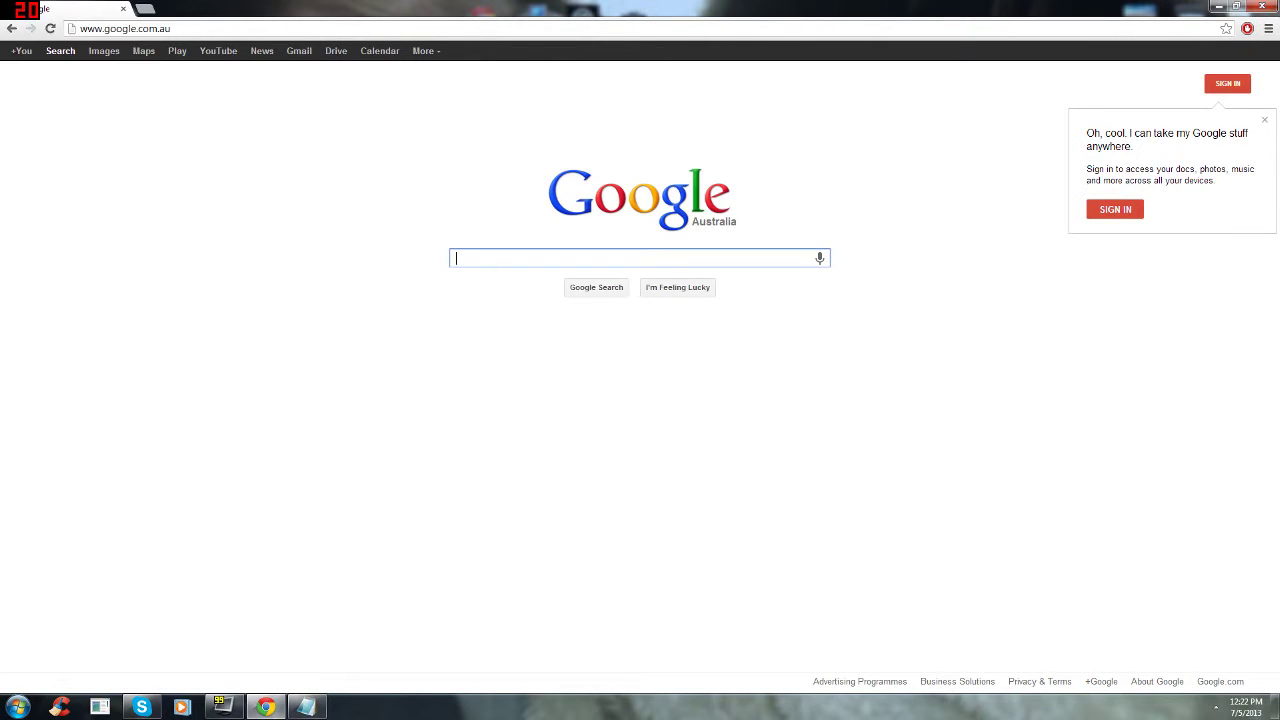
text(arma 2 laucher)
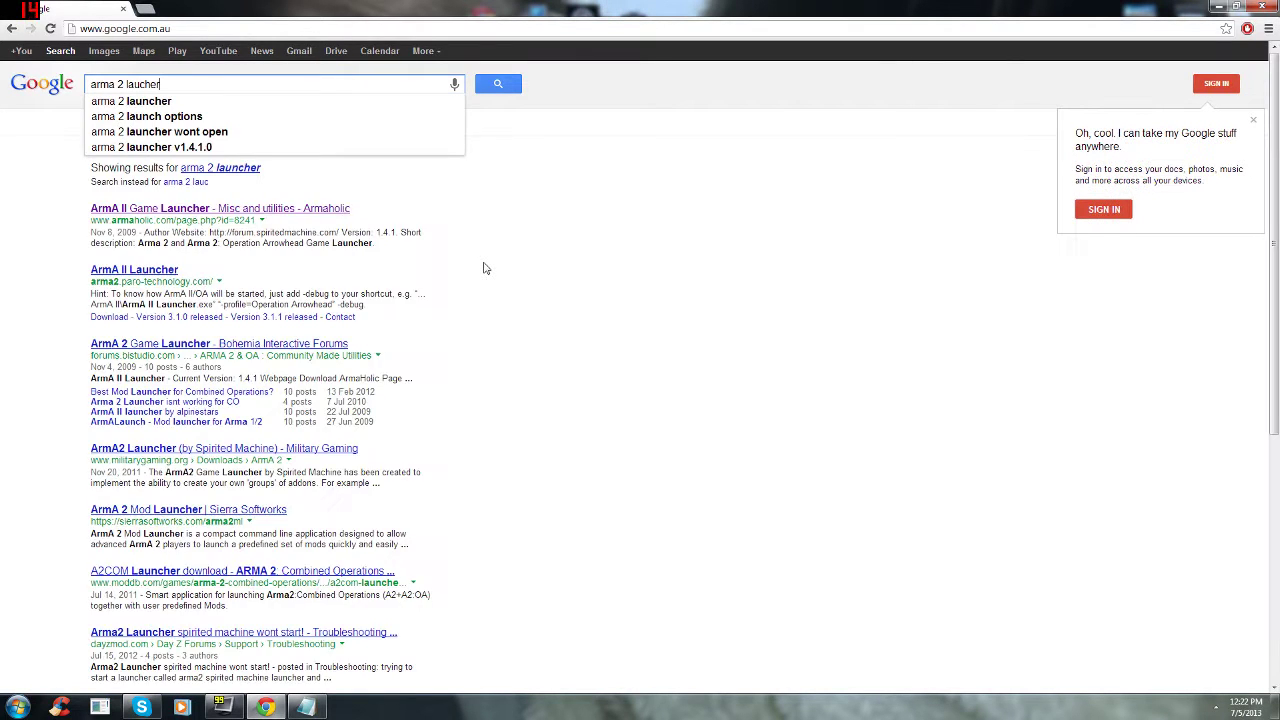
key(Return)
Step: Download the ArmA II Game Launcher zip from Armaholic via the FTP #1 link, then open a new tab
click(165, 213)
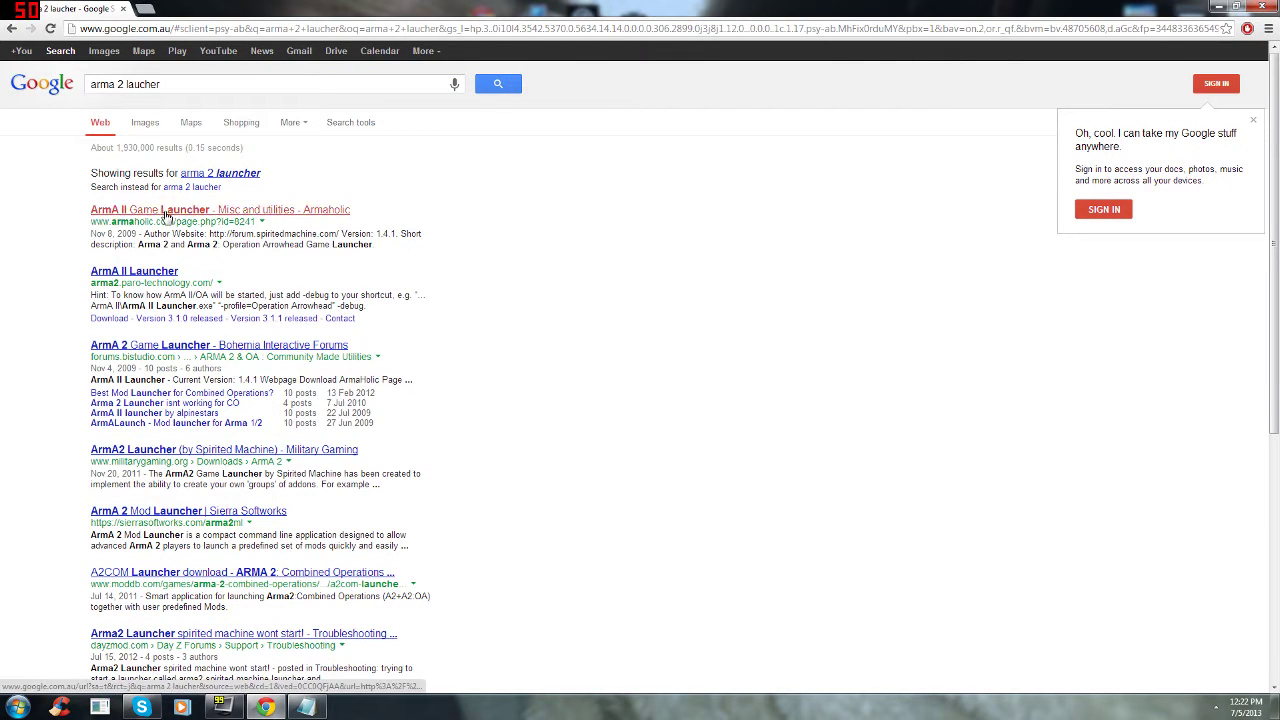
scroll(140, 200, down, 1)
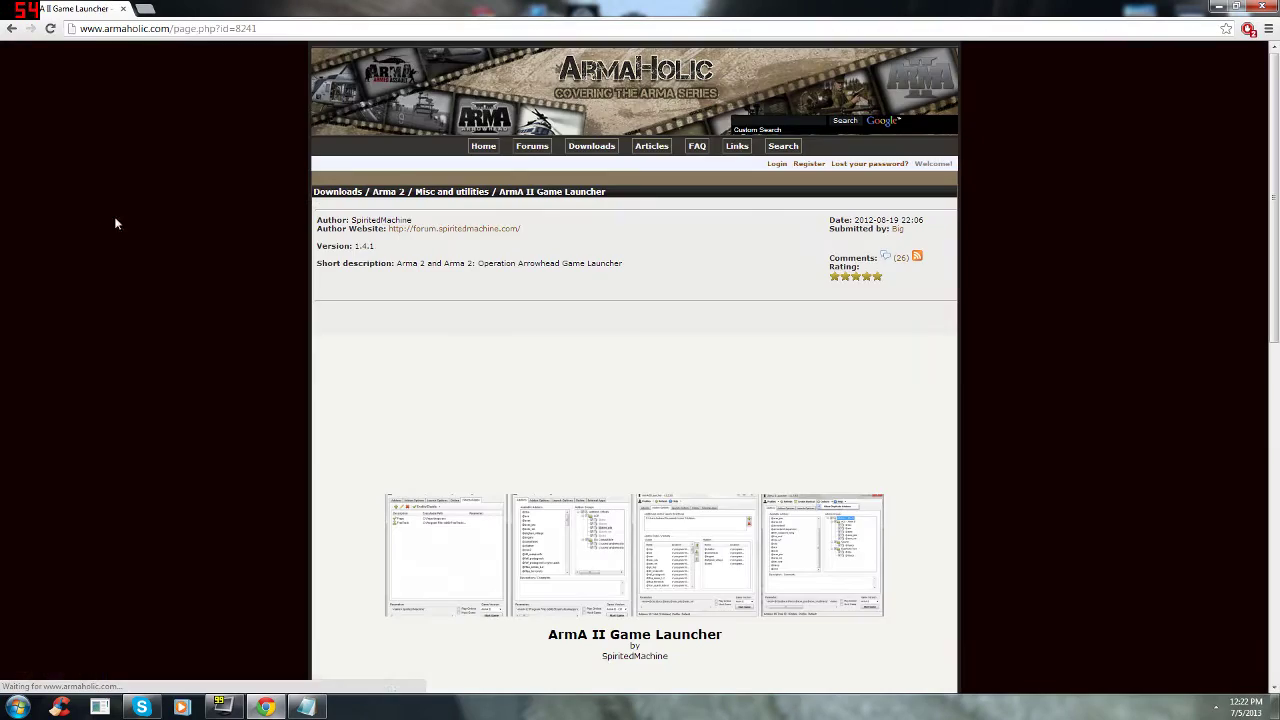
drag(1277, 205, 1277, 465)
click(605, 546)
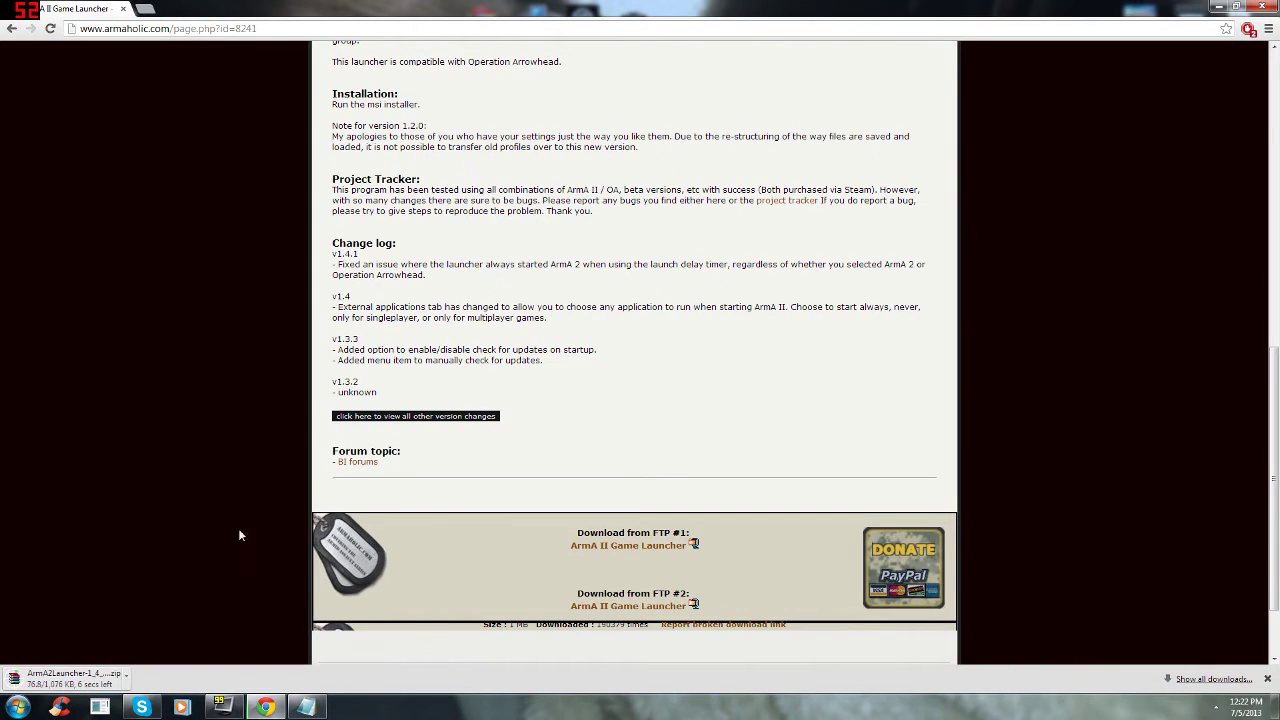
scroll(226, 485, up, 2)
scroll(226, 480, up, 5)
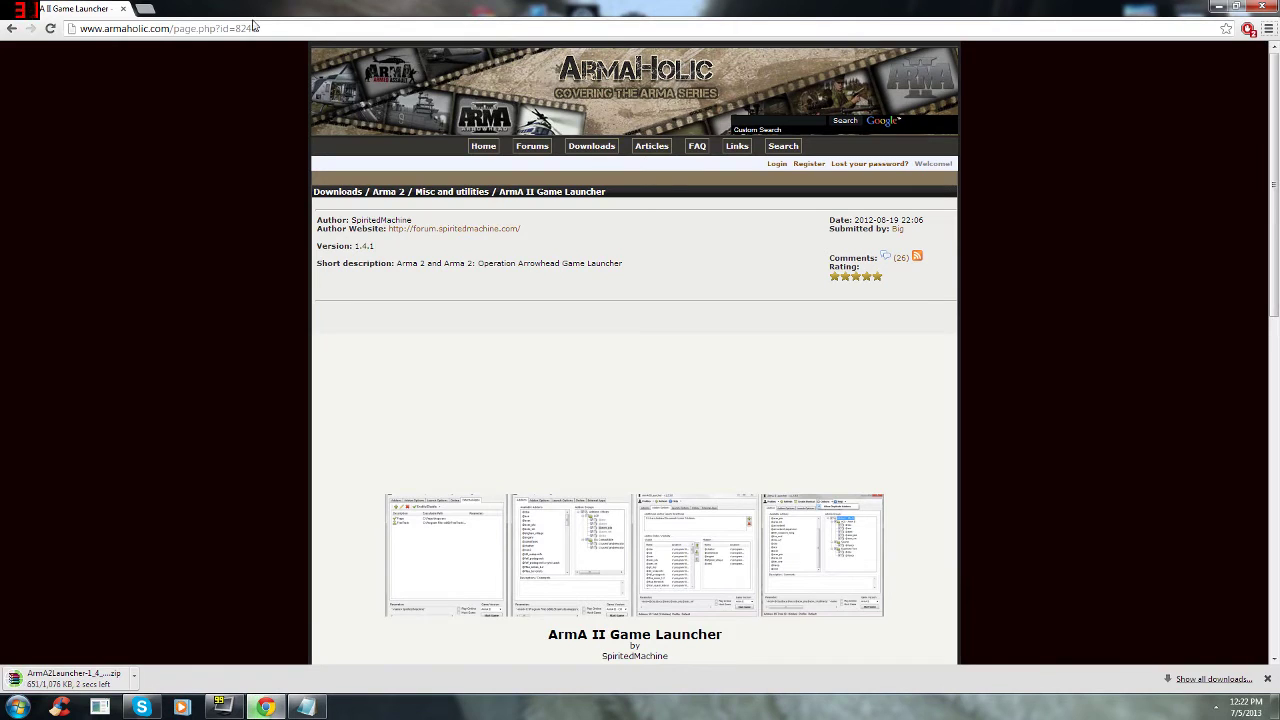
click(145, 8)
text(t)
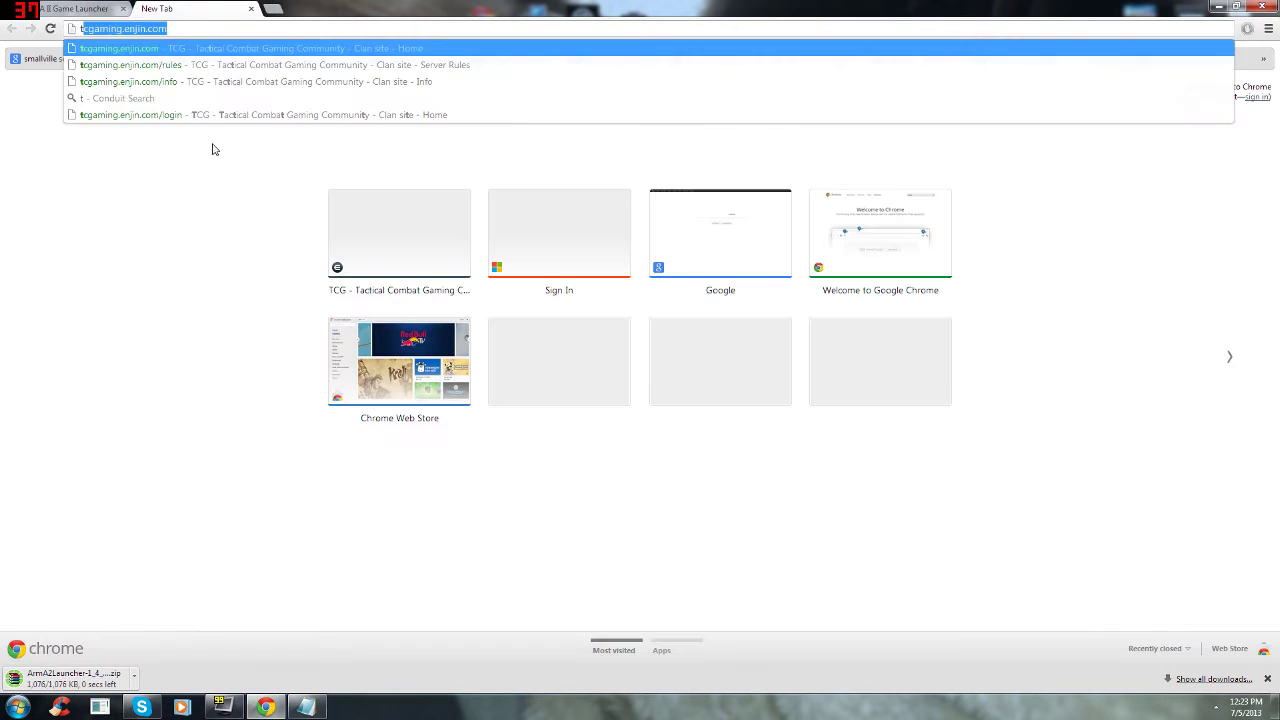
text(eamspeak)
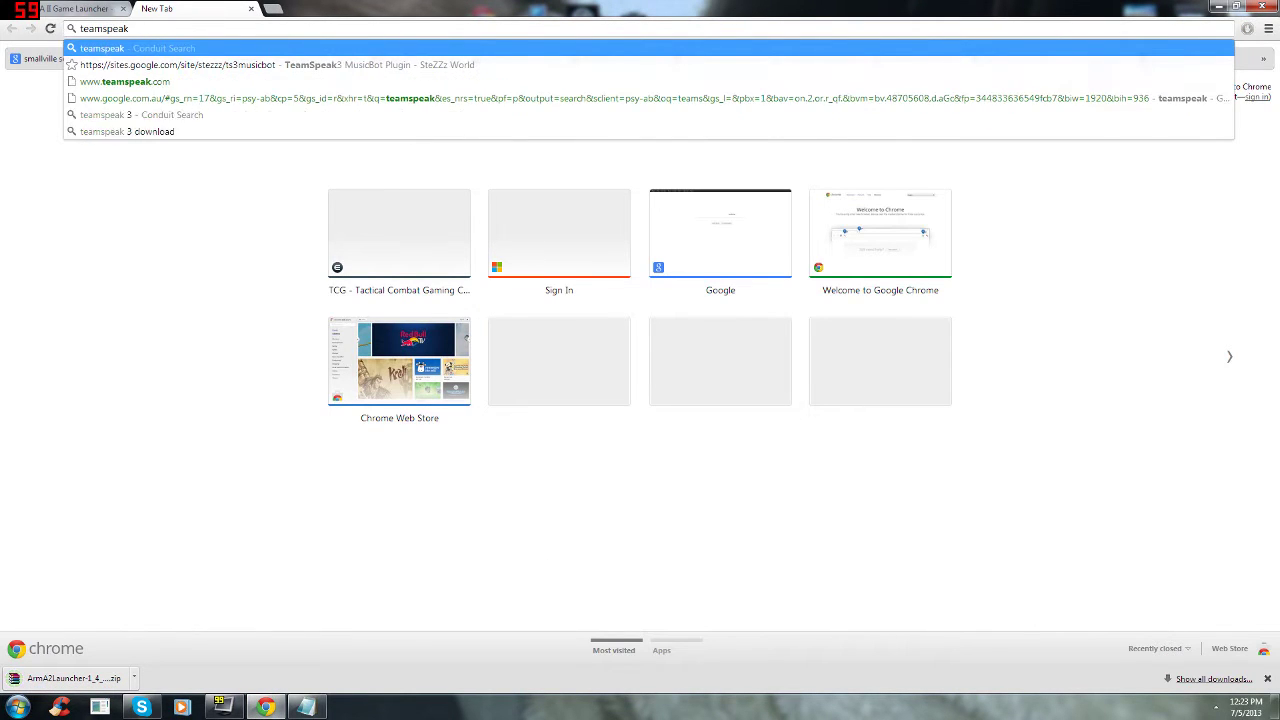
key(Down)
key(Down)
key(Return)
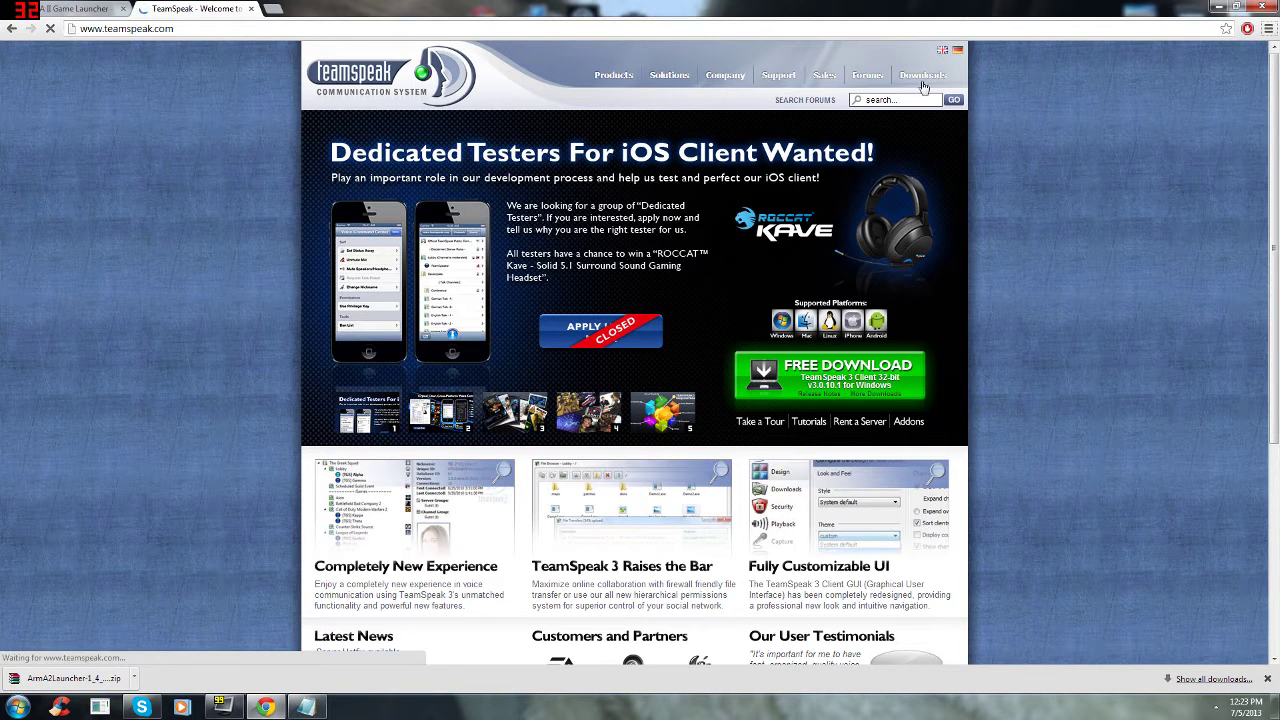
mouse_move(923, 87)
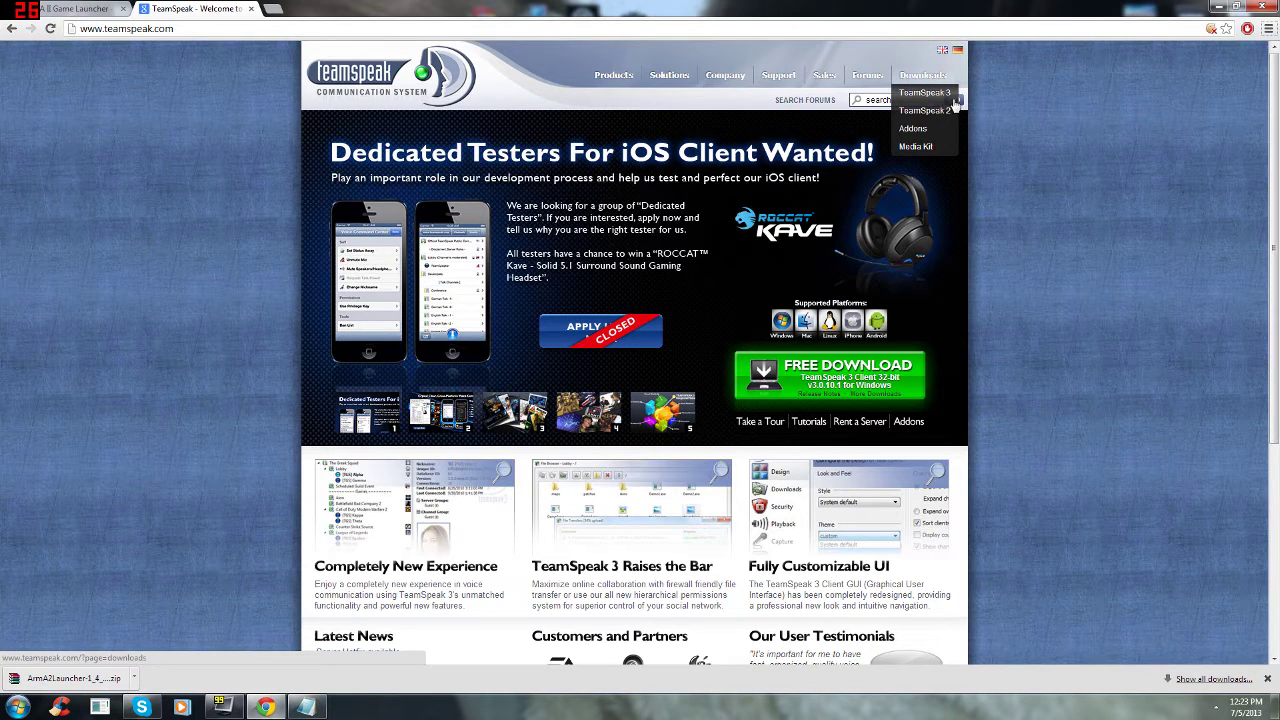
click(251, 8)
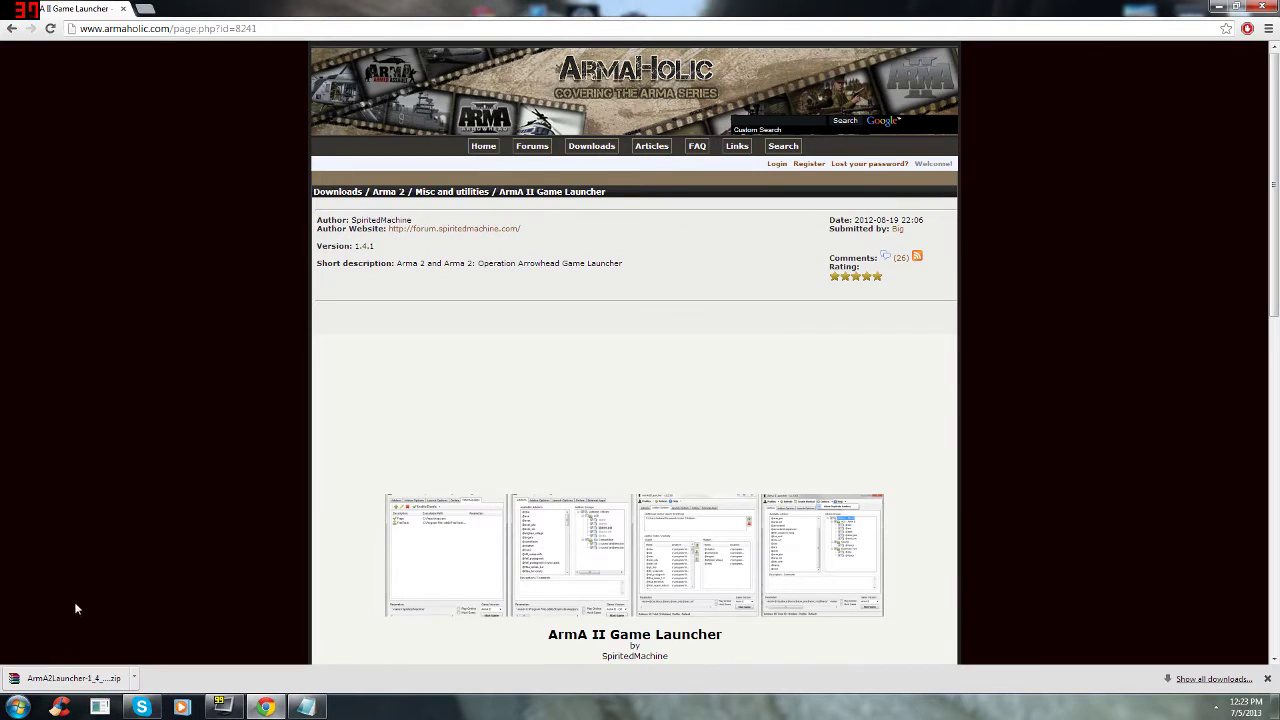
Step: Run 1_4_1_0.msi from the downloaded zip in WinRAR to repair the ArmA II Launcher, then close the archive
click(44, 679)
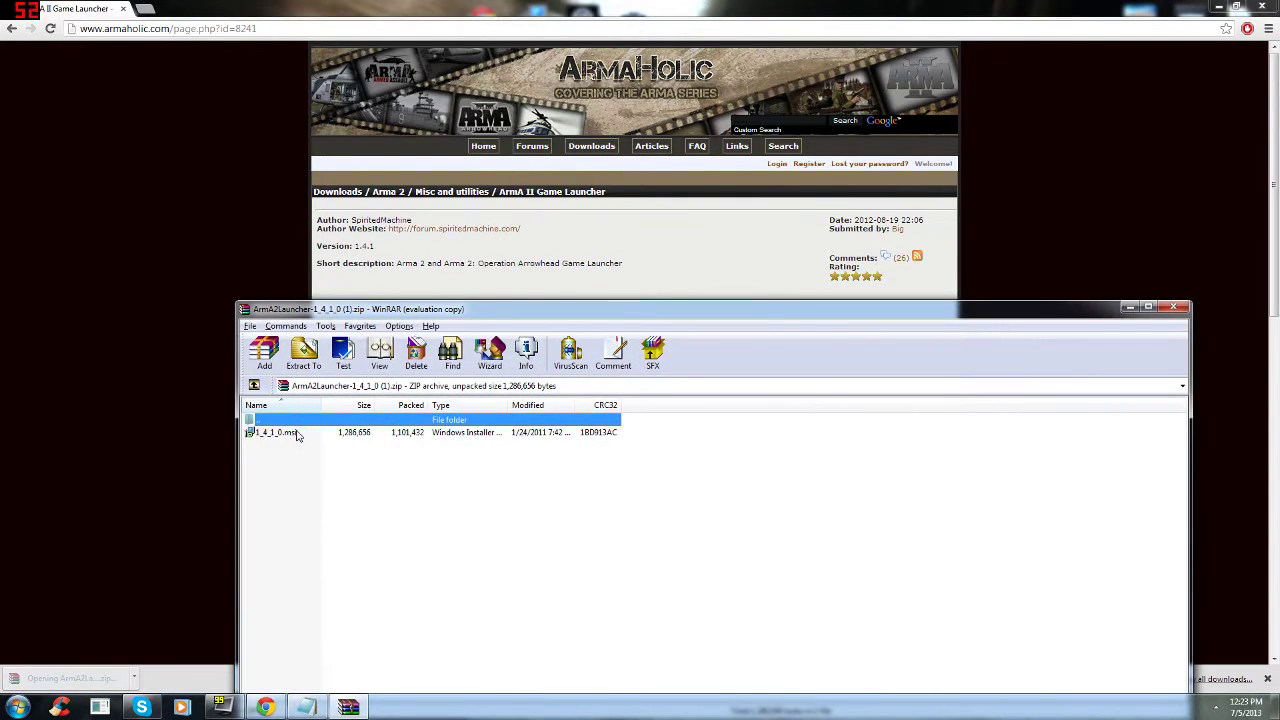
click(297, 435)
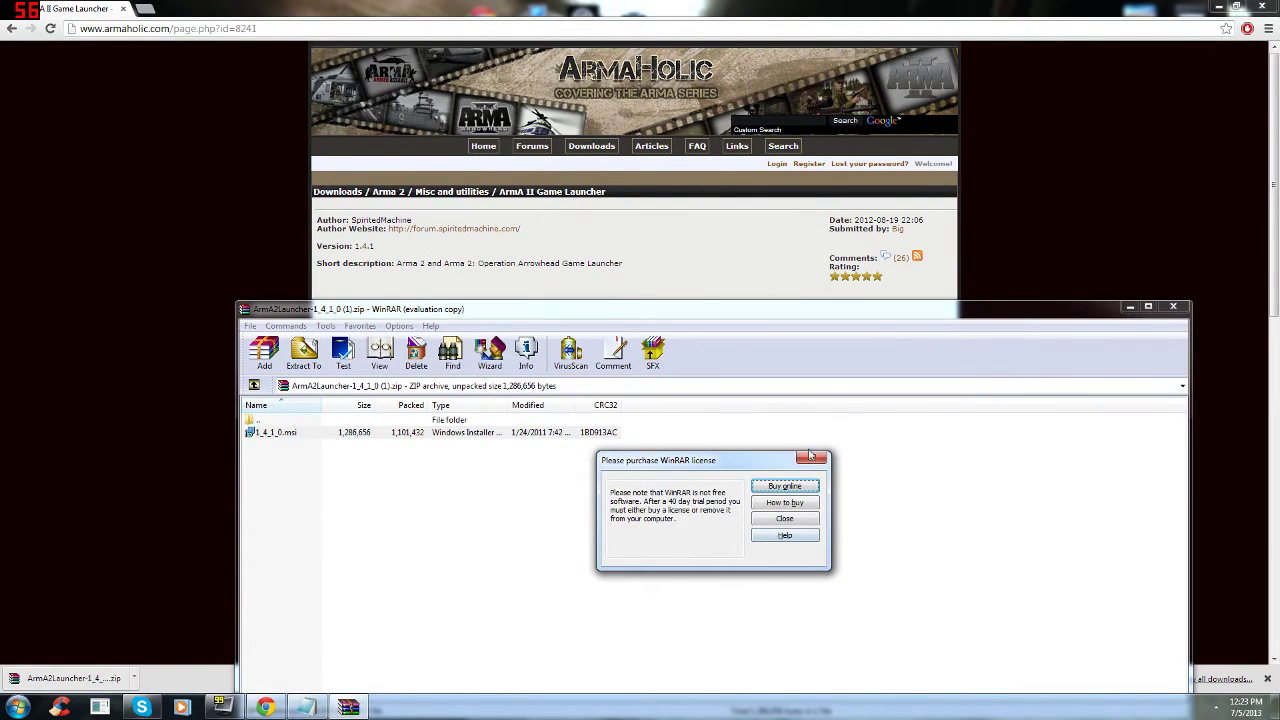
click(812, 457)
double_click(288, 437)
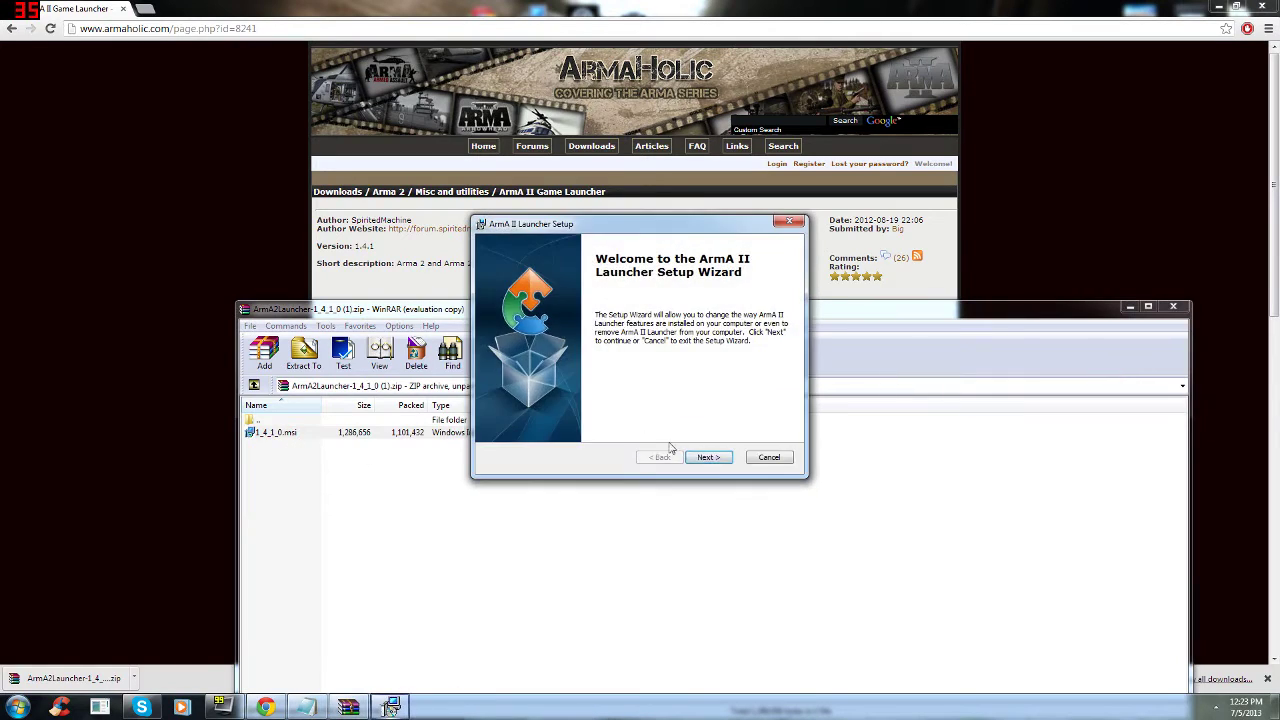
click(708, 457)
click(537, 350)
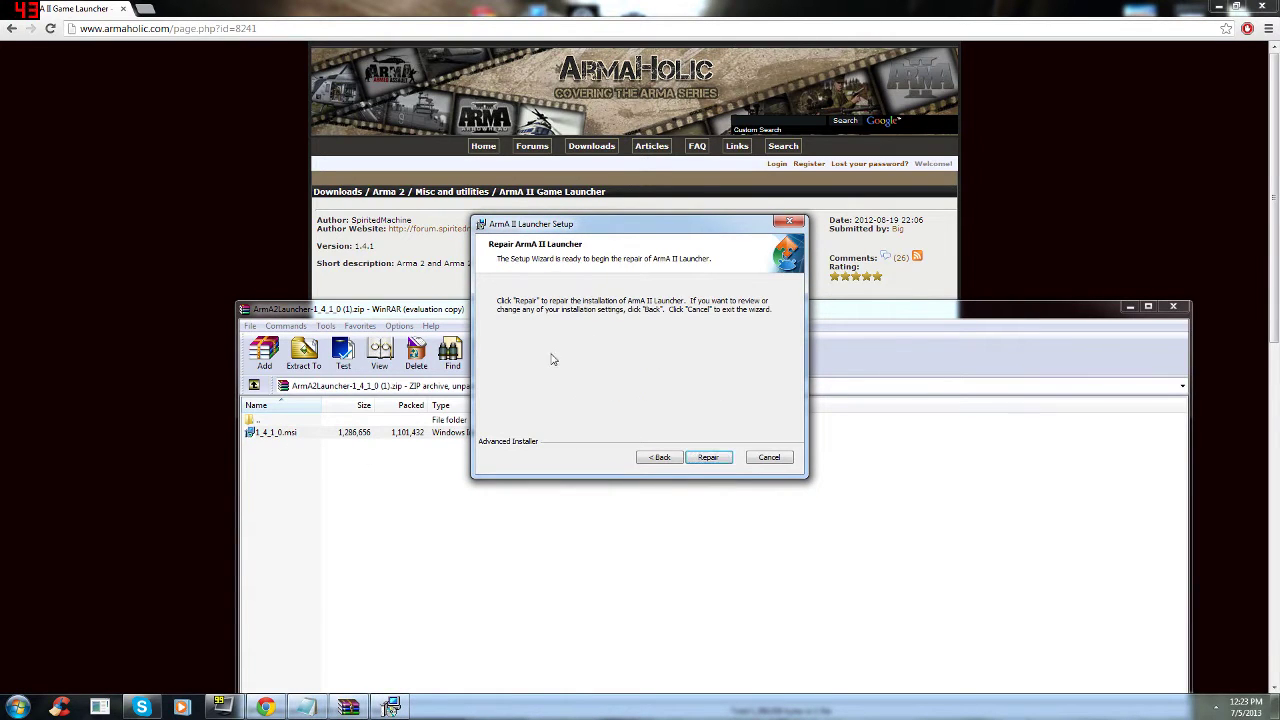
click(706, 457)
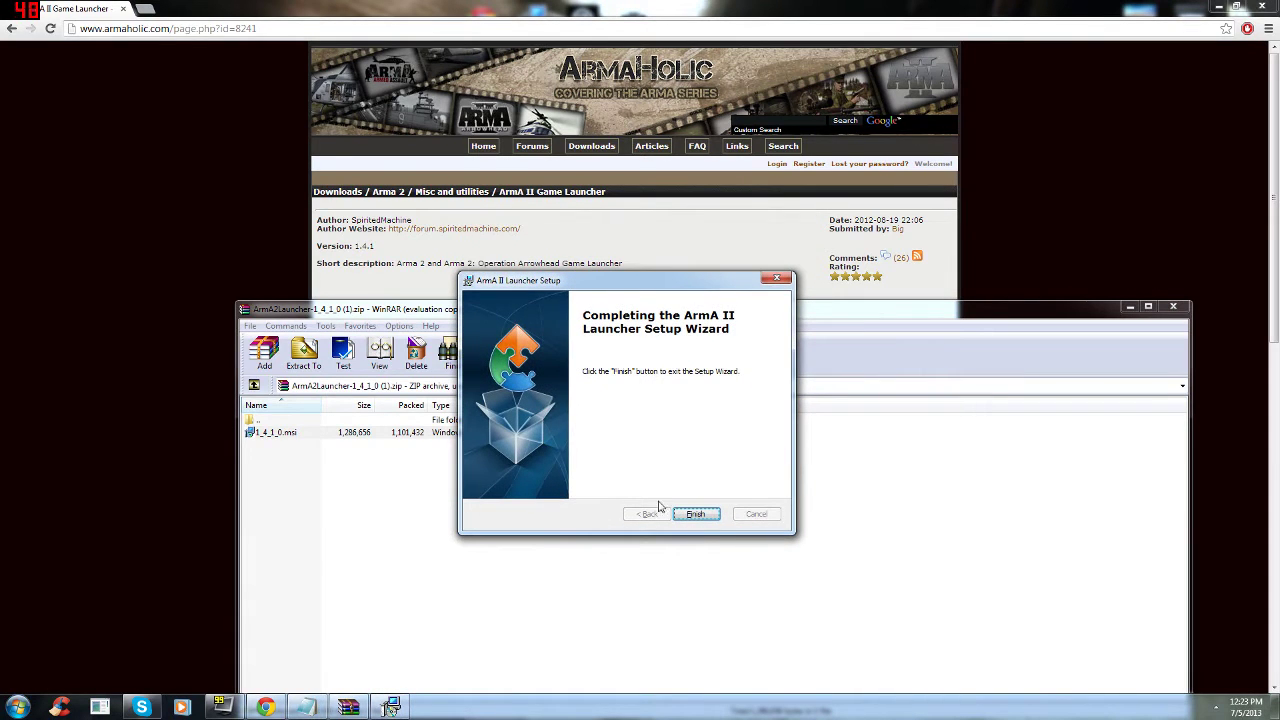
click(699, 512)
click(1174, 308)
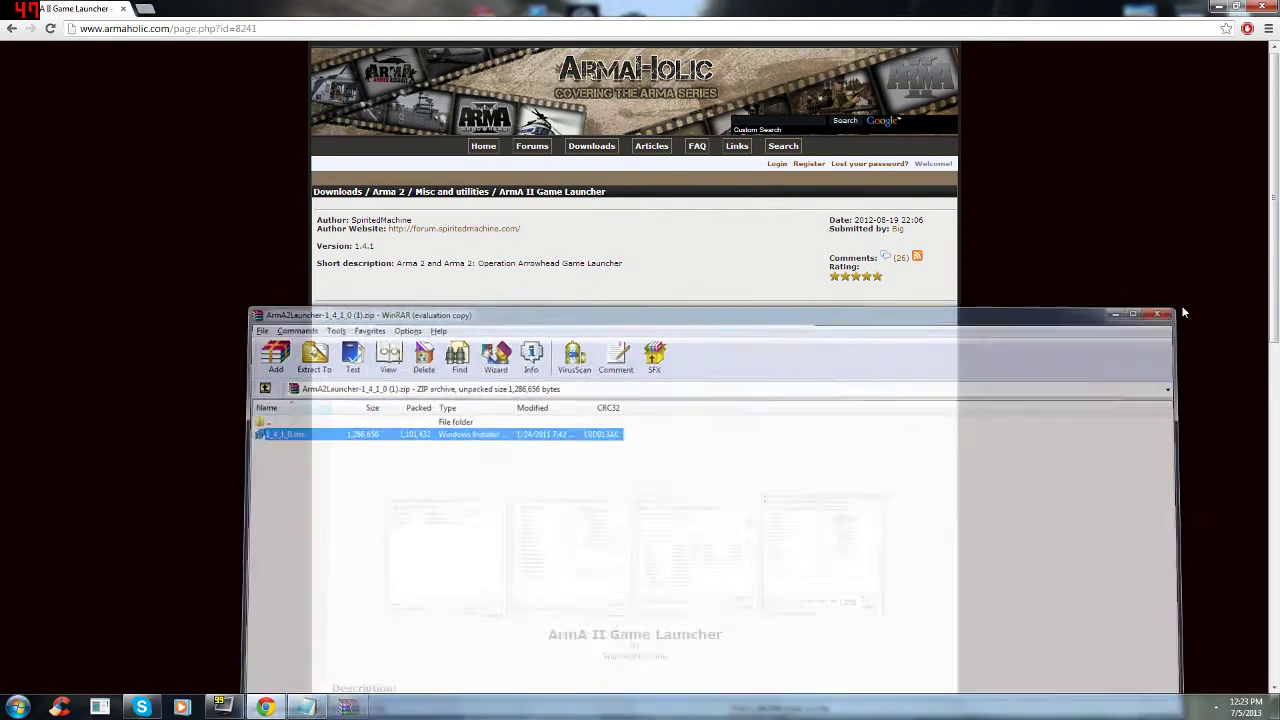
Step: Review the Teamspeak address and autoconfig URLs in Notepad, then minimize it and bring up Start
click(312, 709)
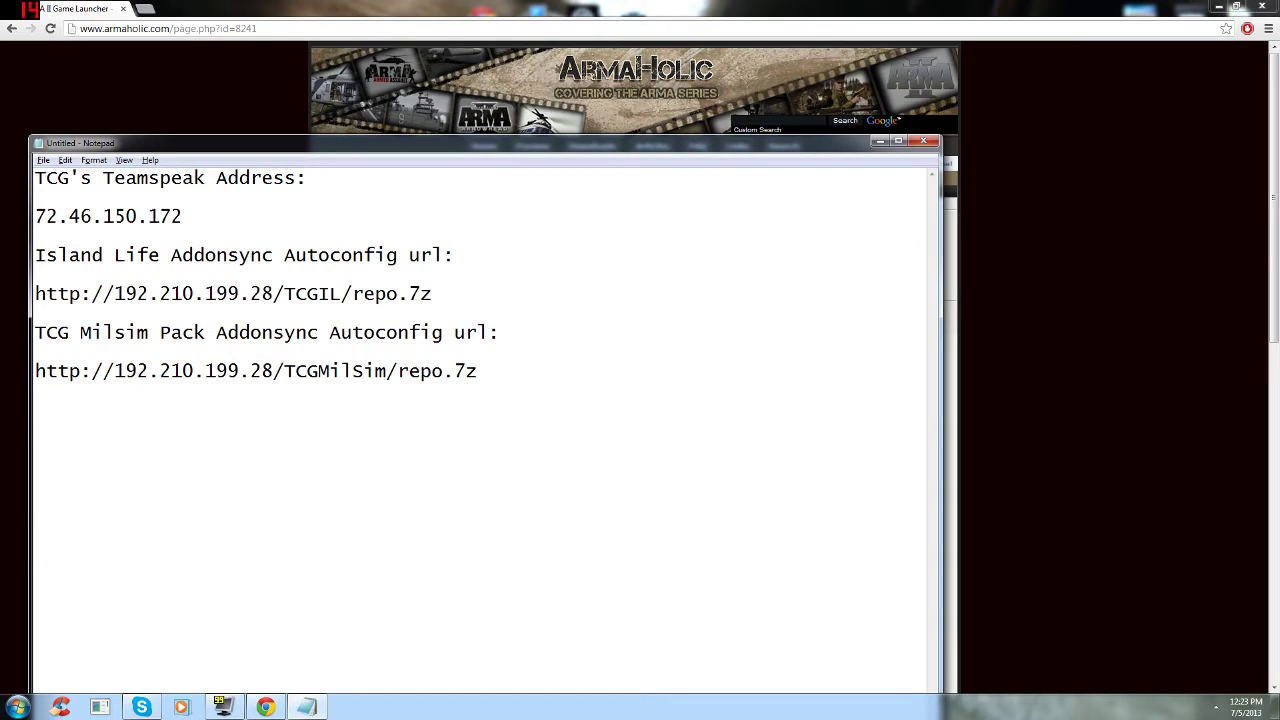
key(alt)
click(879, 143)
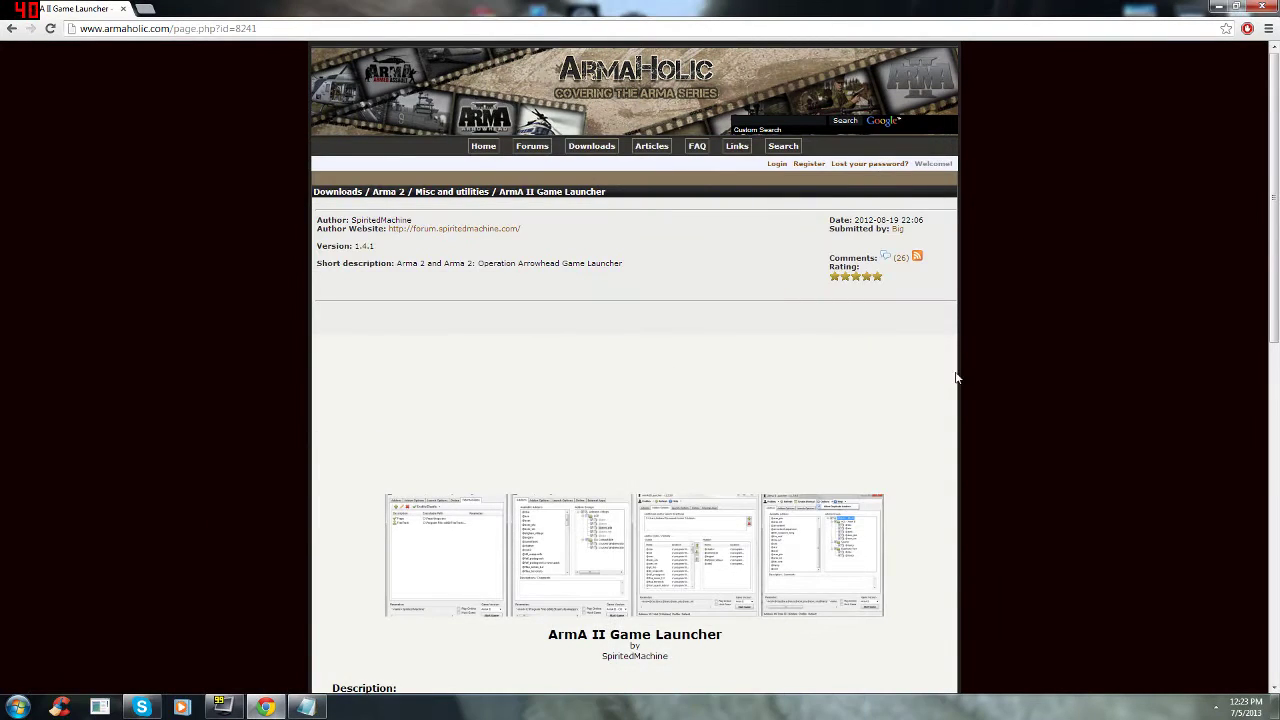
key(super)
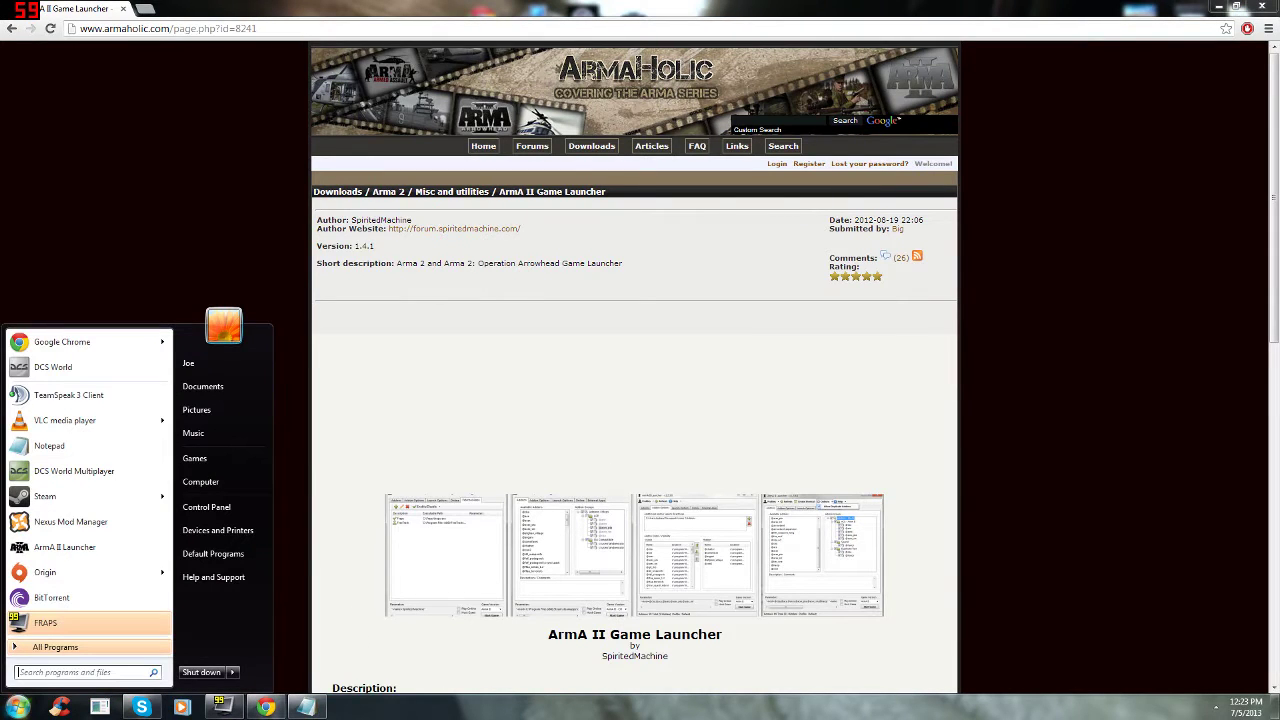
Step: Launch ArmA II Launcher maximized, browse its tabs and end on Launch Options showing the game paths
click(61, 549)
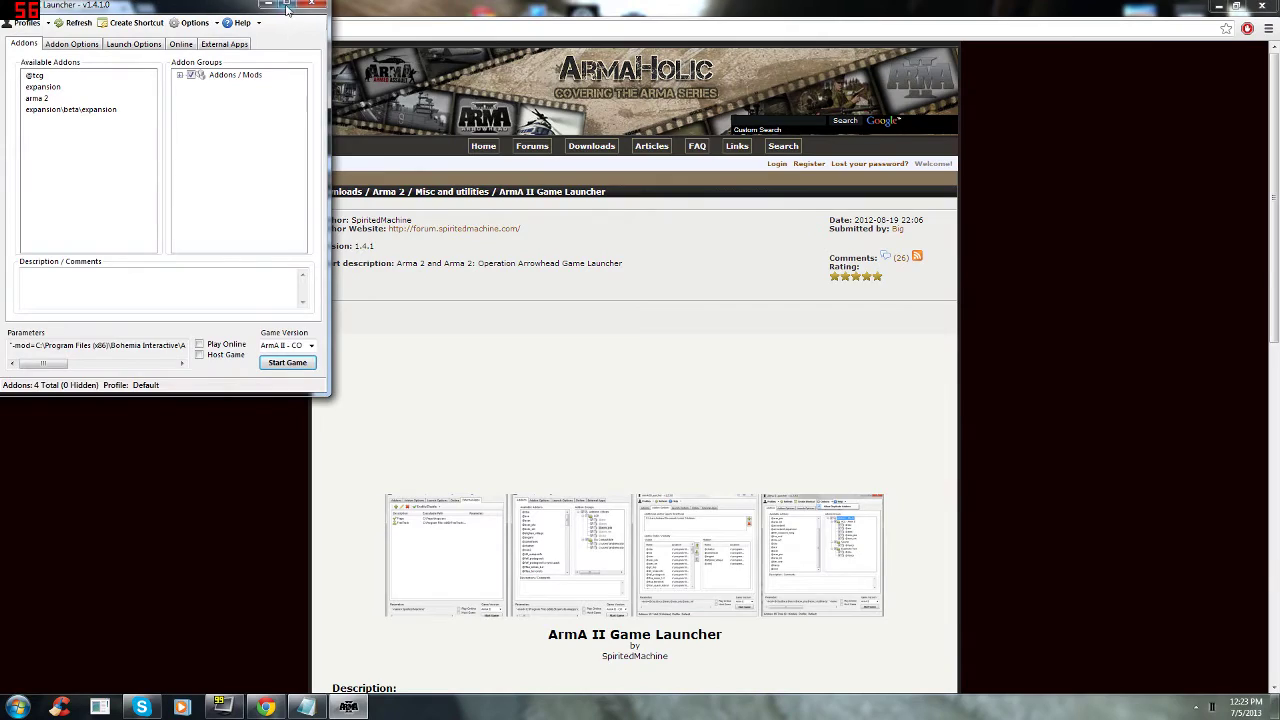
click(287, 6)
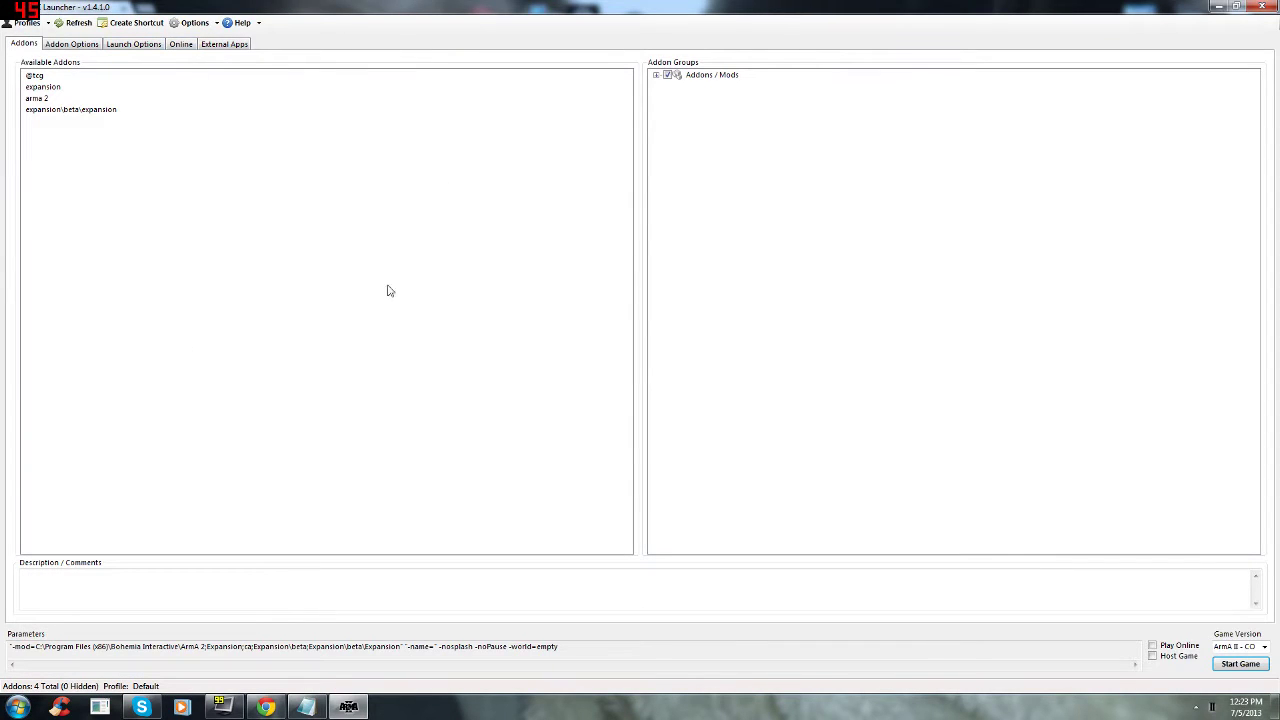
click(136, 48)
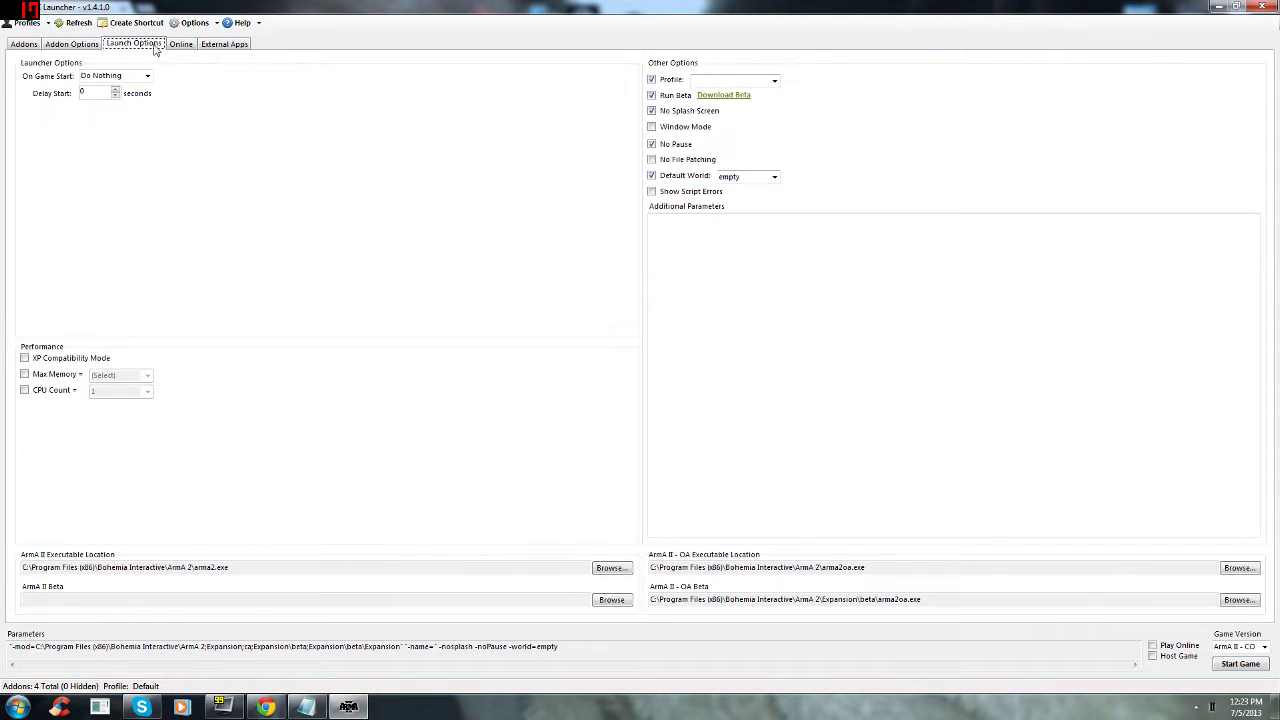
click(178, 45)
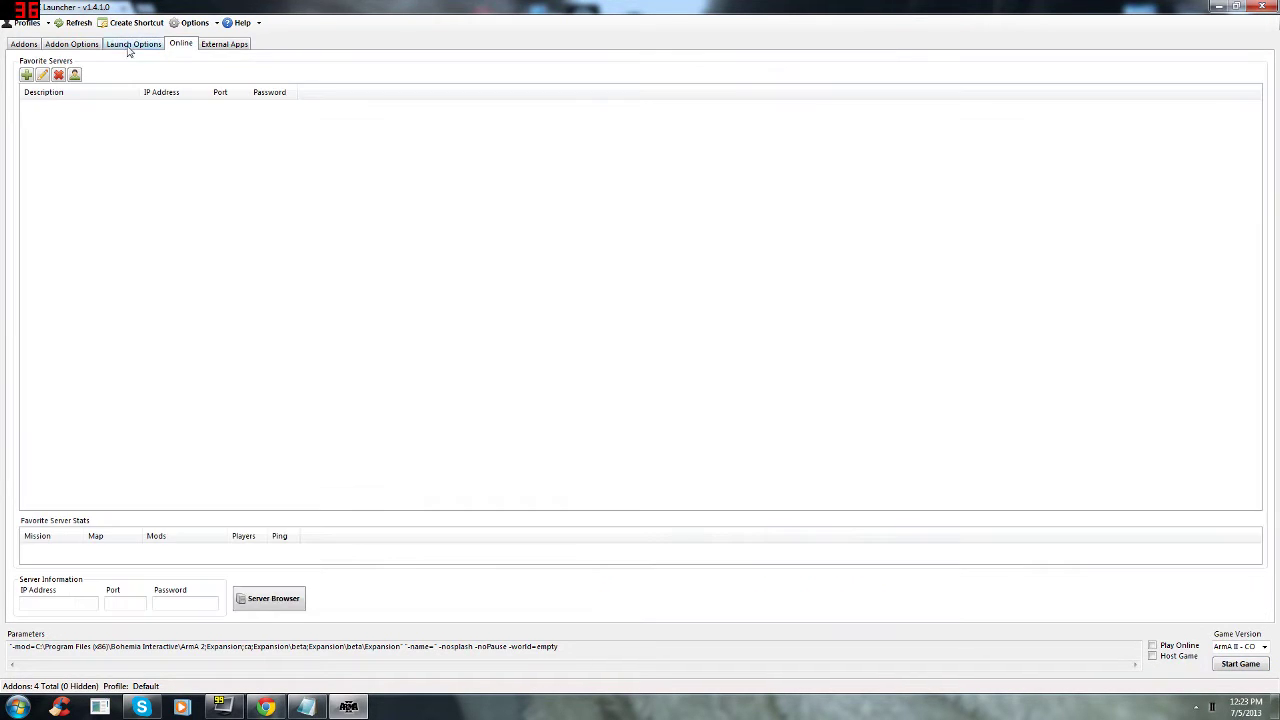
click(88, 45)
click(210, 47)
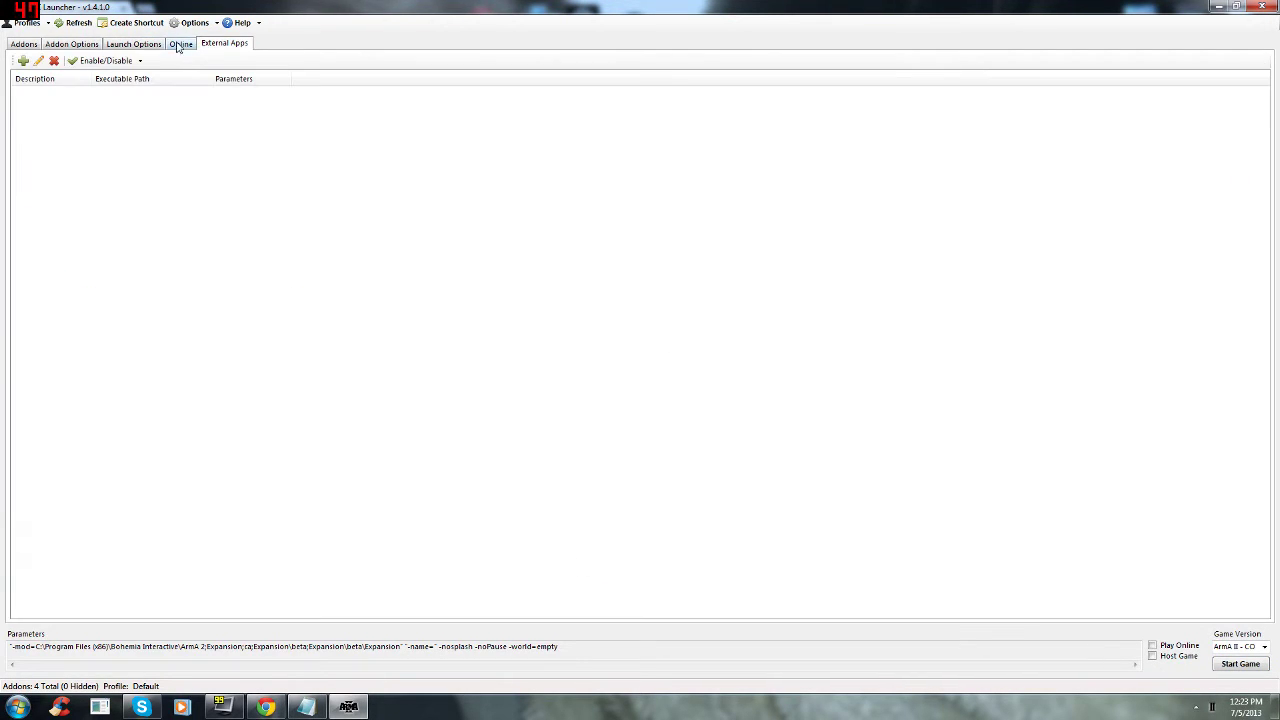
click(36, 45)
click(79, 46)
click(108, 47)
click(96, 45)
click(117, 50)
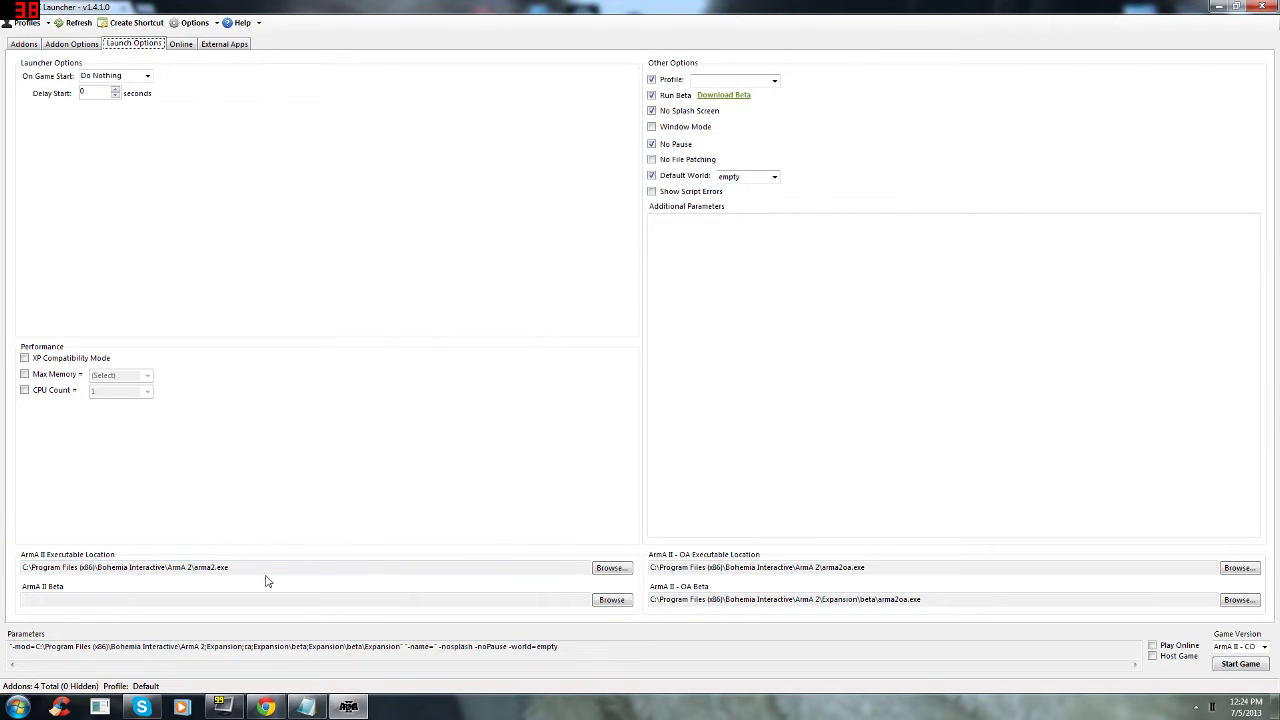
Step: Inspect the ArmA II and OA Beta executable paths, then switch to Addon Options
drag(240, 567, 8, 563)
click(45, 567)
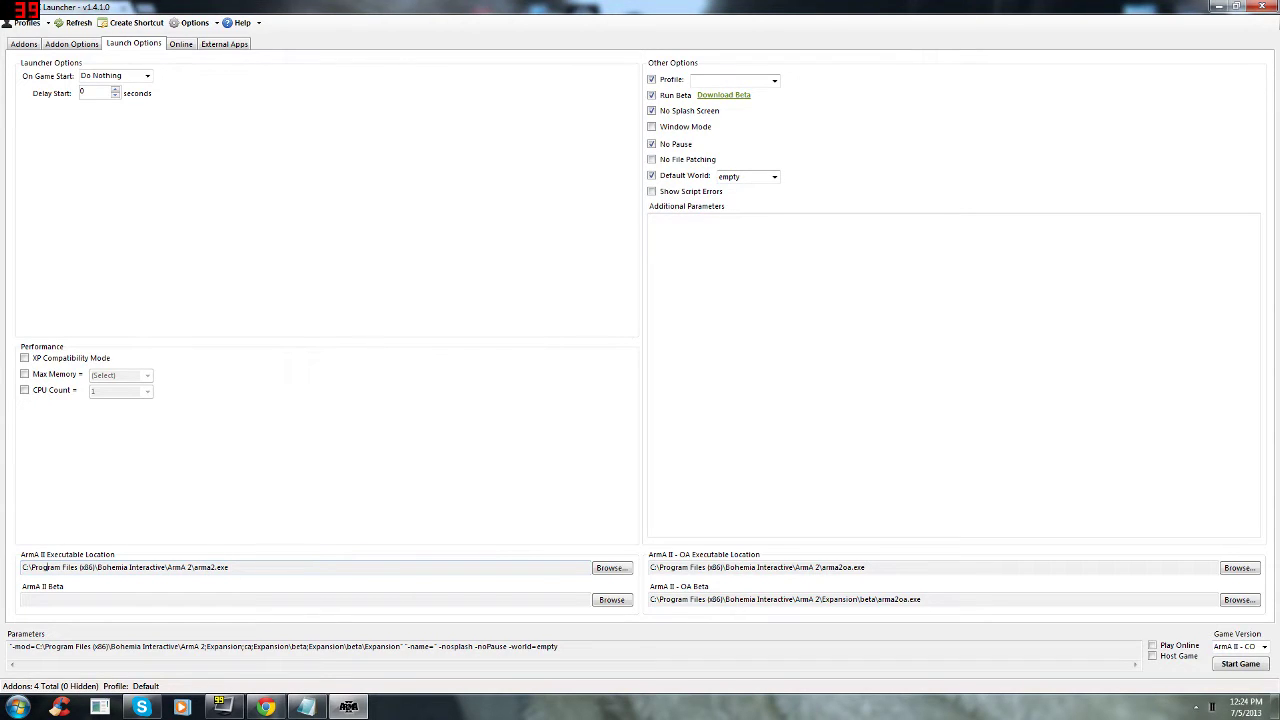
mouse_move(866, 567)
mouse_down()
mouse_move(650, 567)
mouse_move(868, 567)
mouse_move(788, 567)
mouse_move(854, 567)
mouse_up()
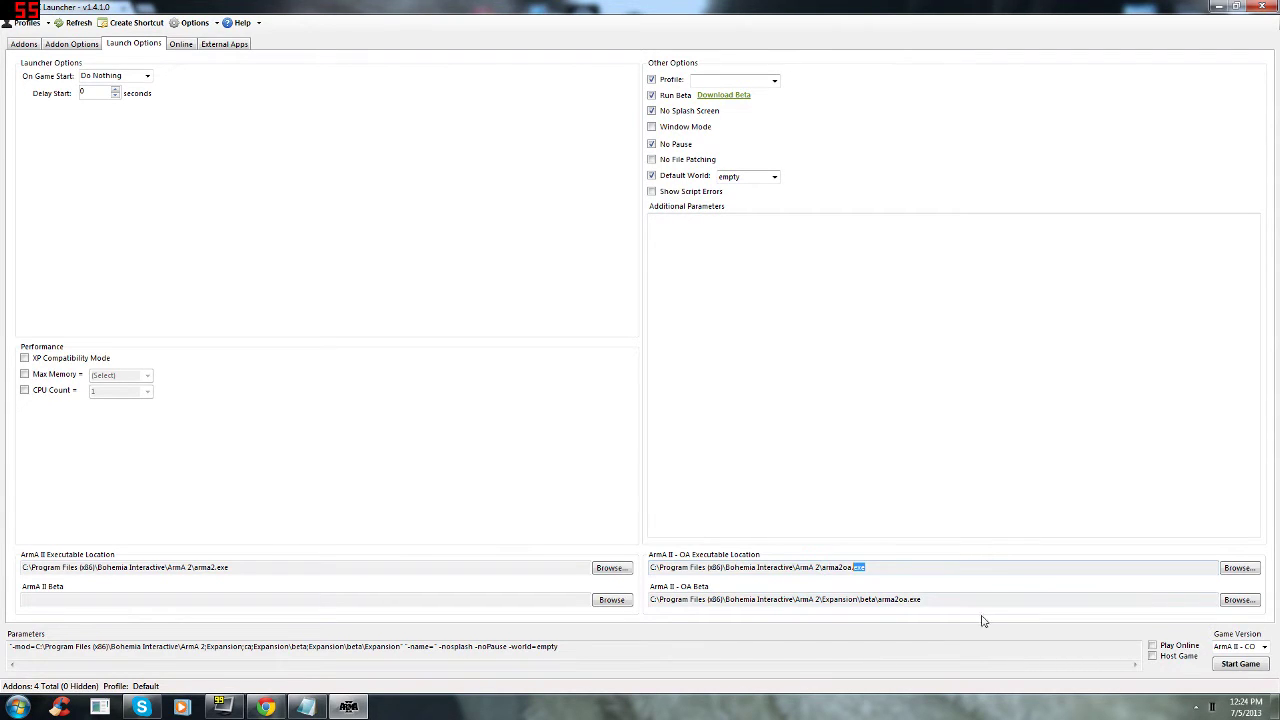
drag(921, 599, 612, 606)
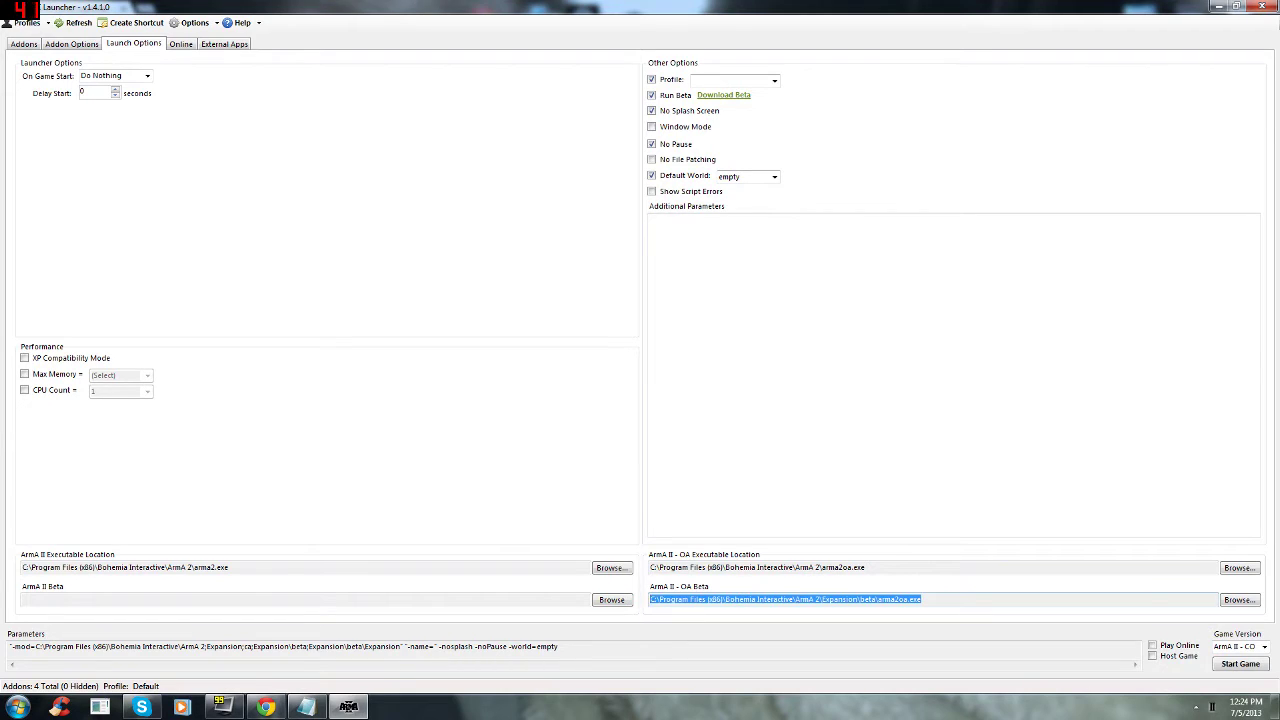
mouse_move(650, 599)
mouse_down()
mouse_move(830, 599)
mouse_move(650, 599)
mouse_move(750, 599)
mouse_move(675, 599)
mouse_up()
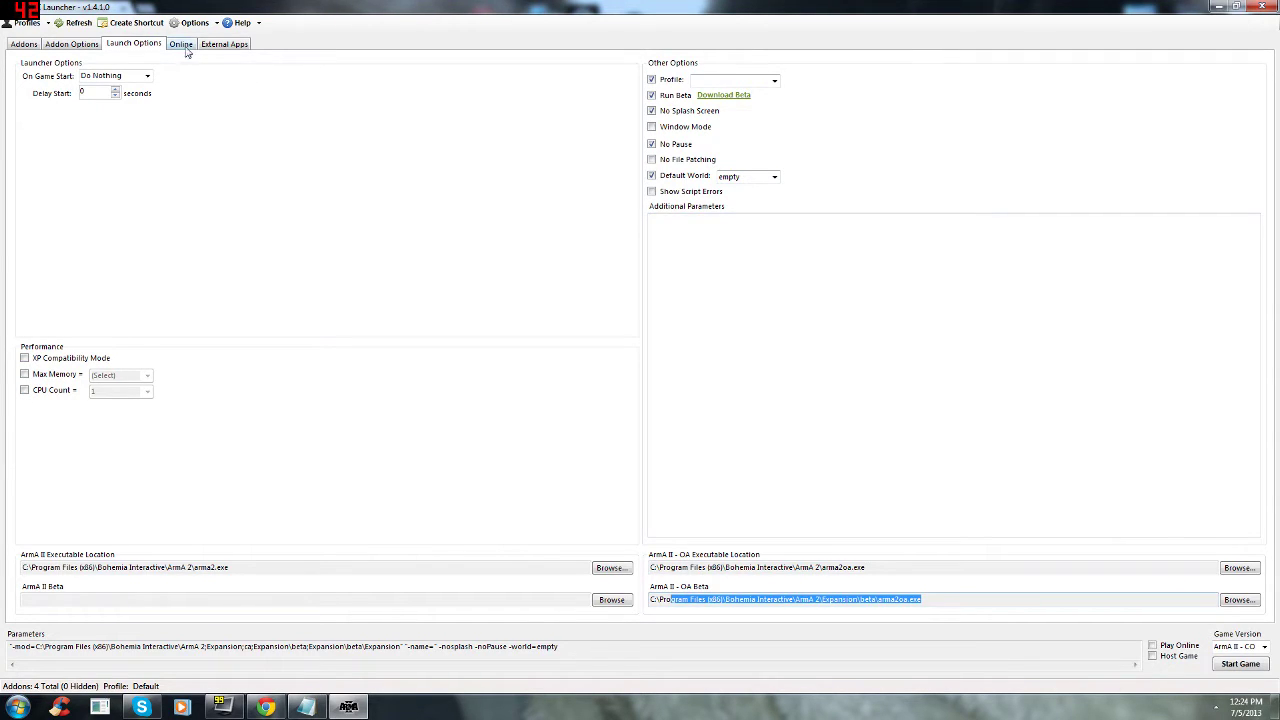
click(92, 45)
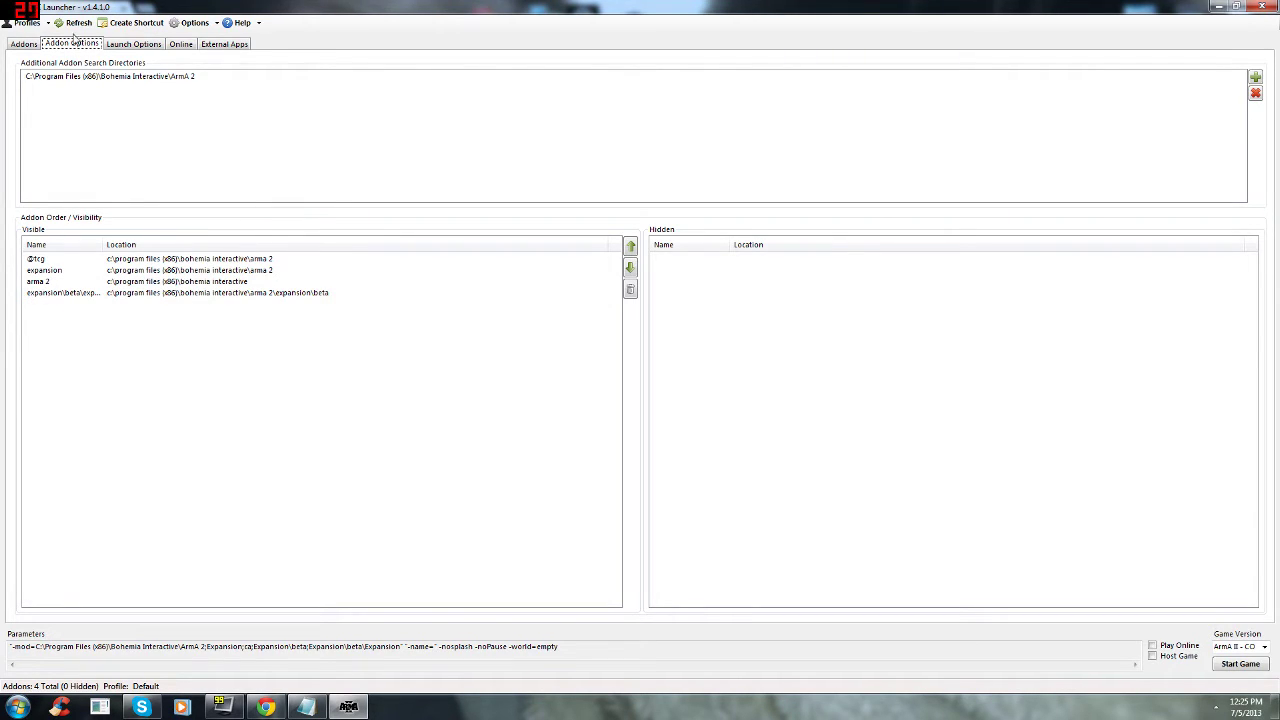
click(23, 45)
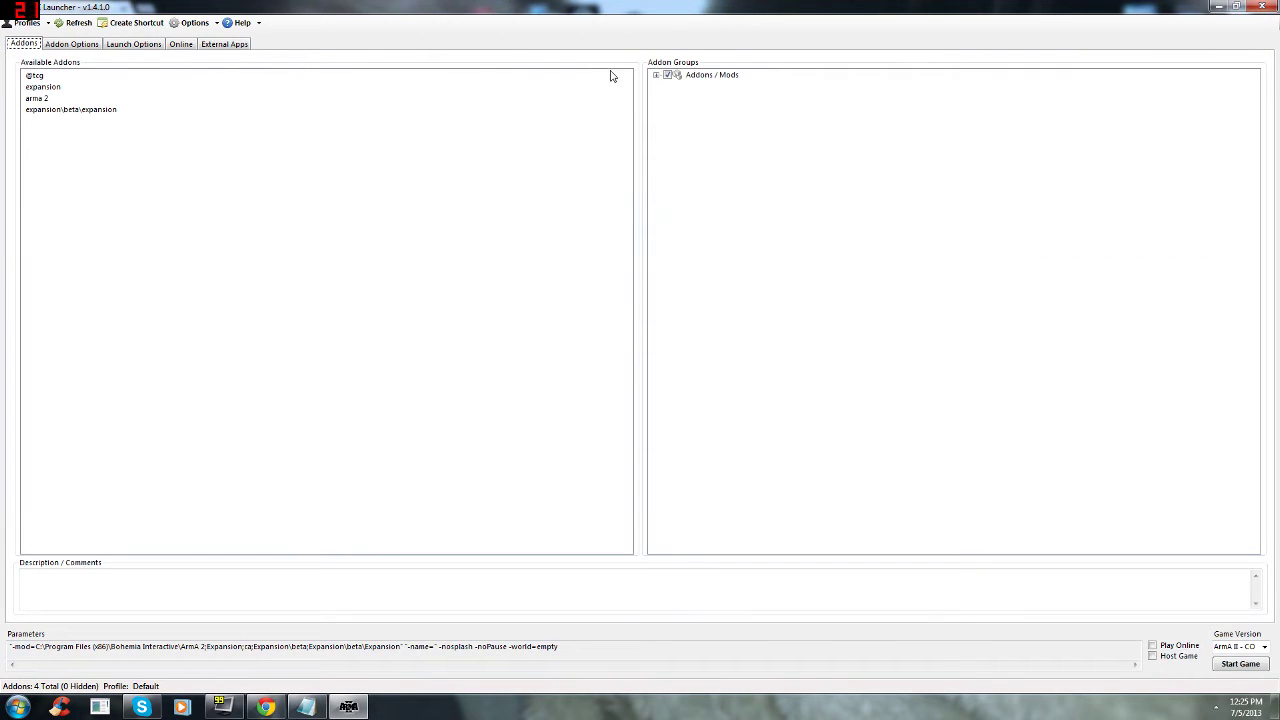
click(657, 76)
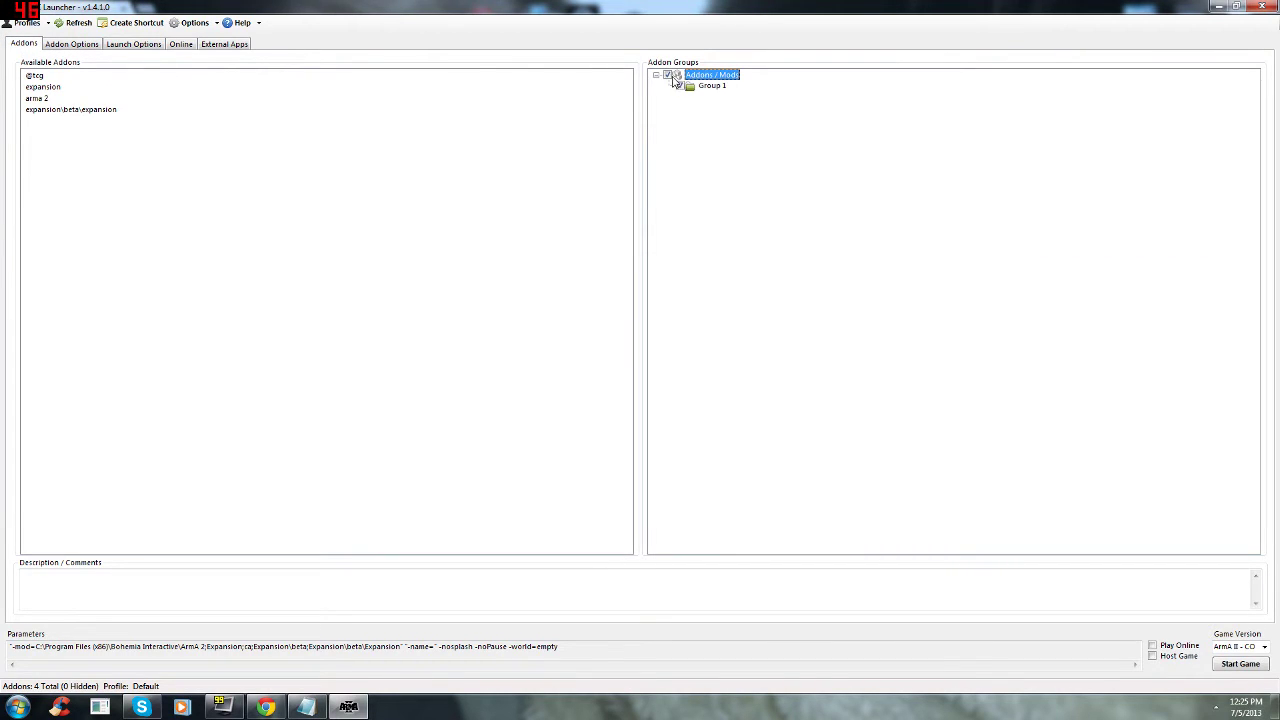
drag(27, 79, 701, 88)
click(698, 97)
double_click(412, 646)
click(427, 646)
drag(579, 646, 396, 646)
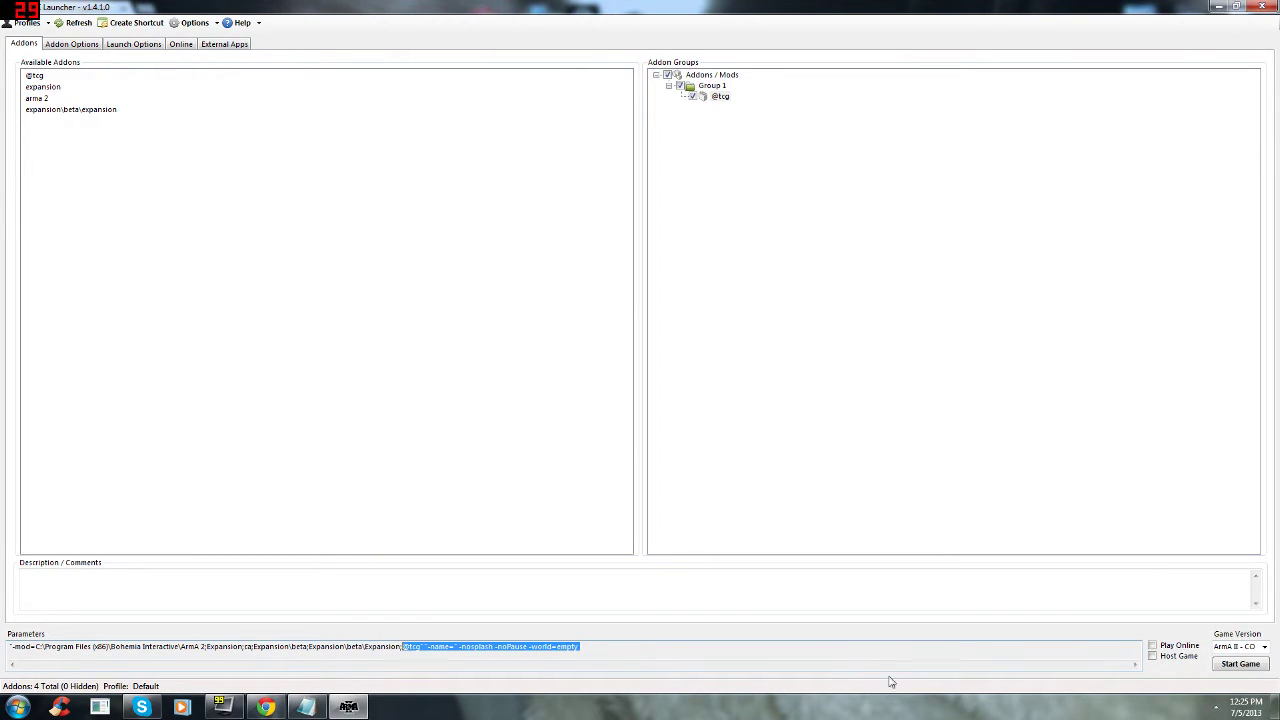
click(1264, 647)
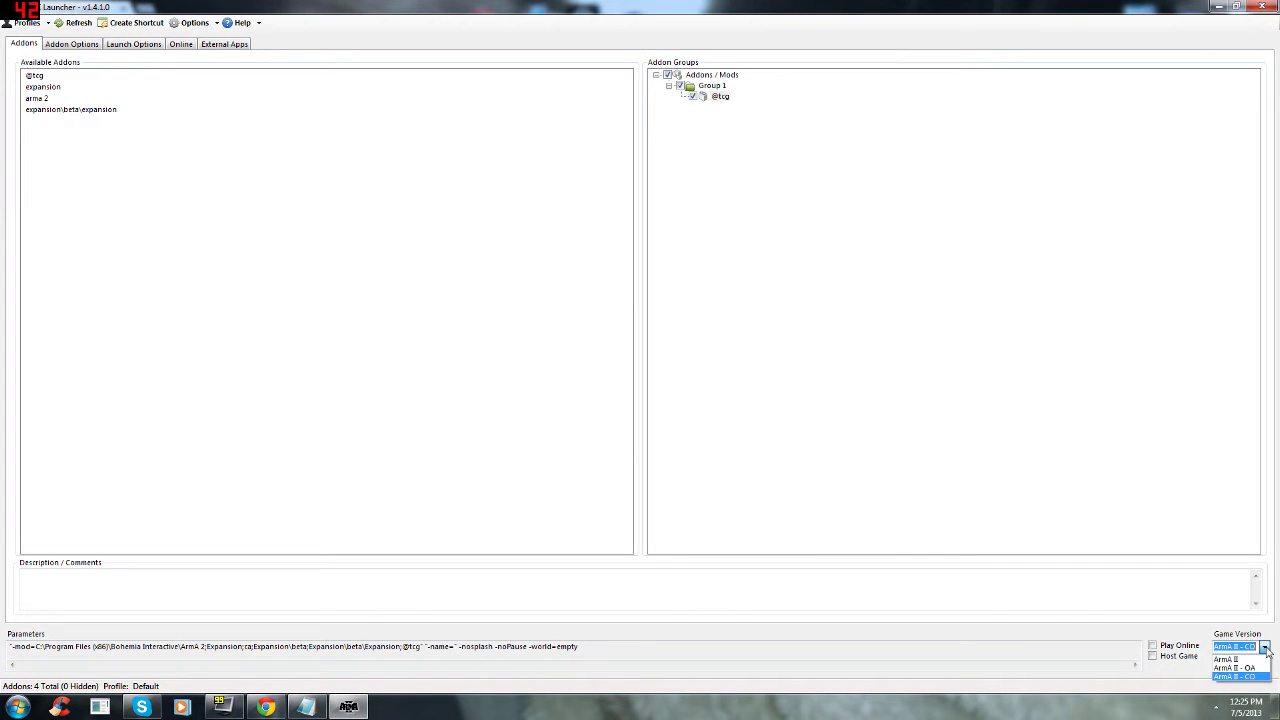
click(884, 478)
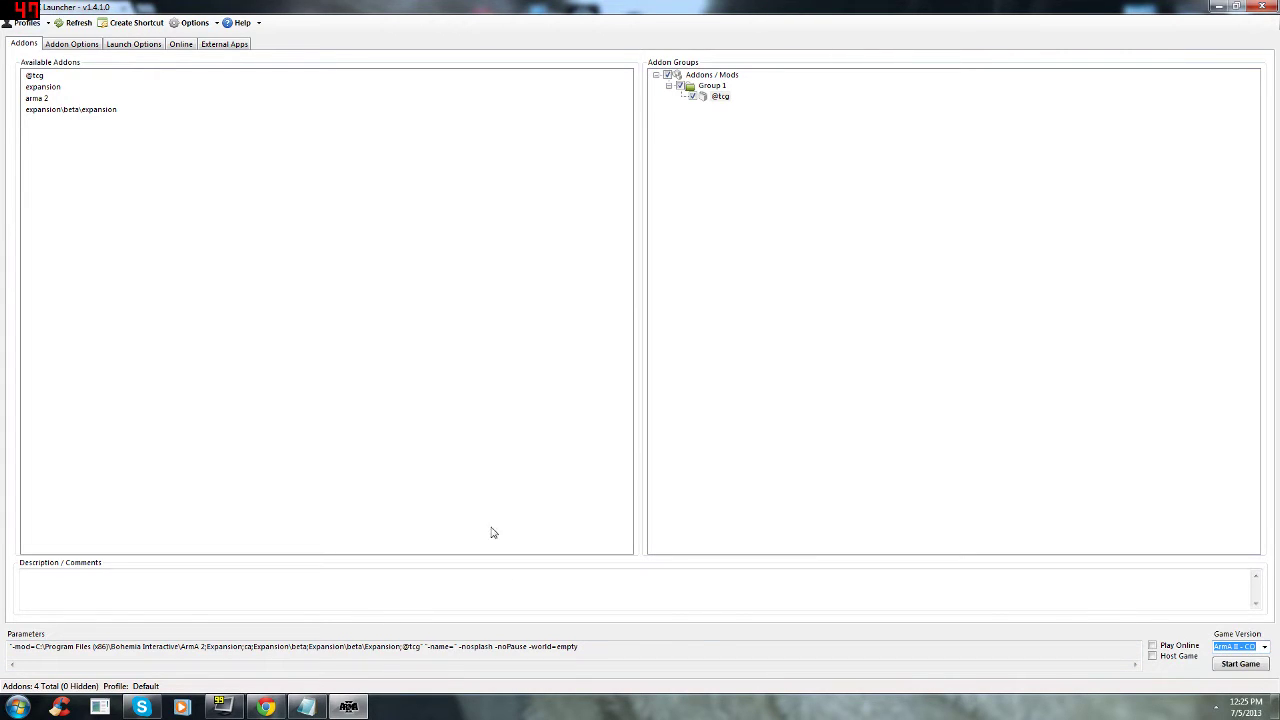
click(18, 707)
click(265, 707)
Step: Search Google for 'addonsync'
click(160, 30)
text(google.com)
key(Return)
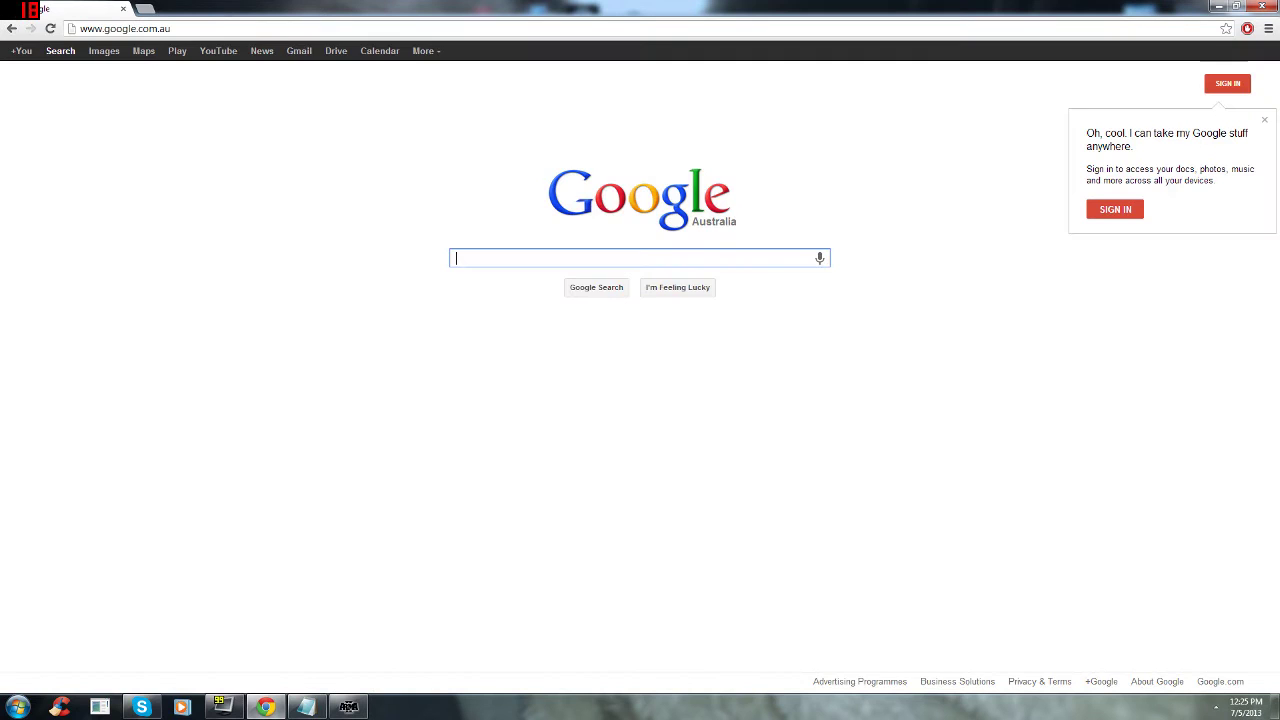
text(addonsync)
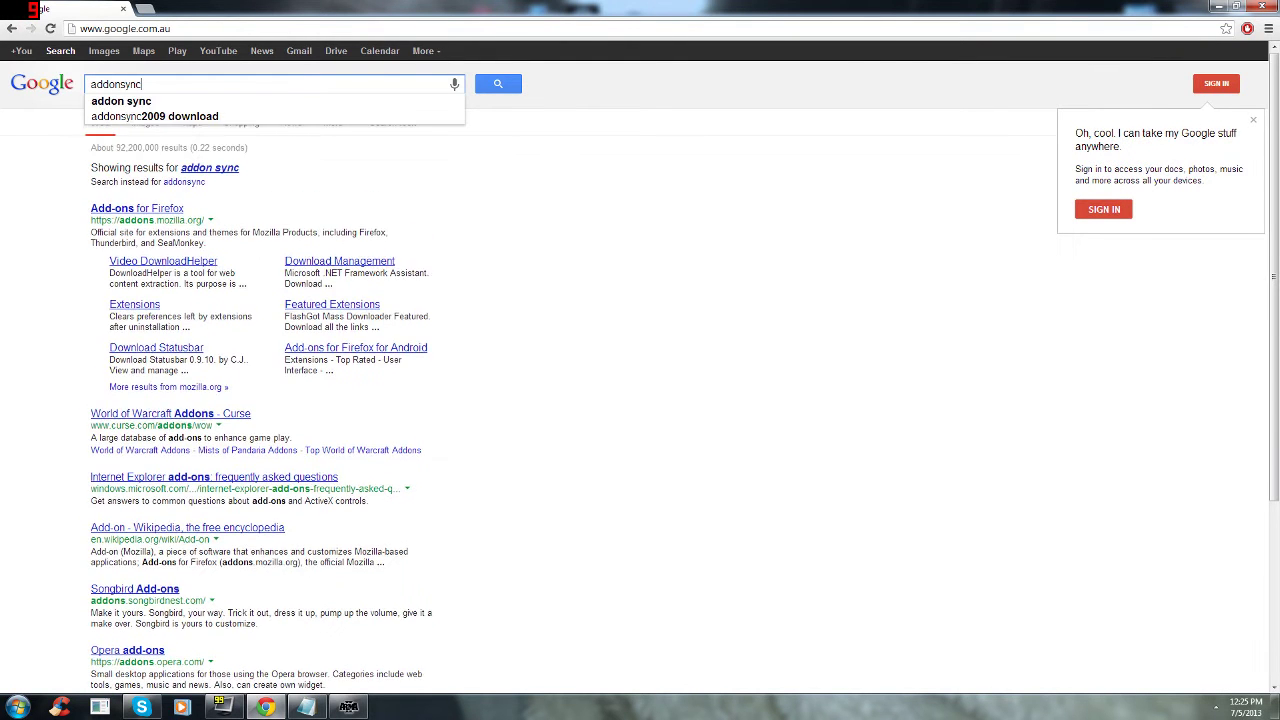
key(Return)
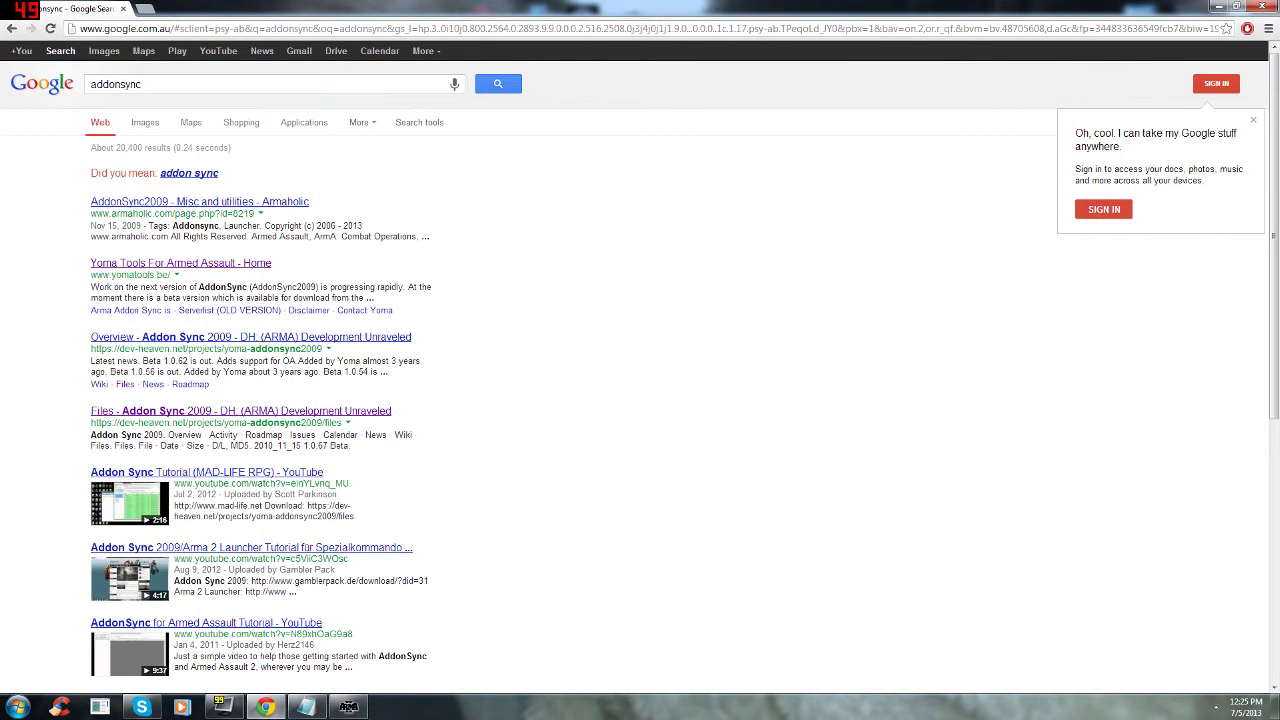
Step: Download AddonSync2009_Beta1.0.67.msi via Yoma Tools' dev-heaven Files page, then return to the launcher
click(160, 263)
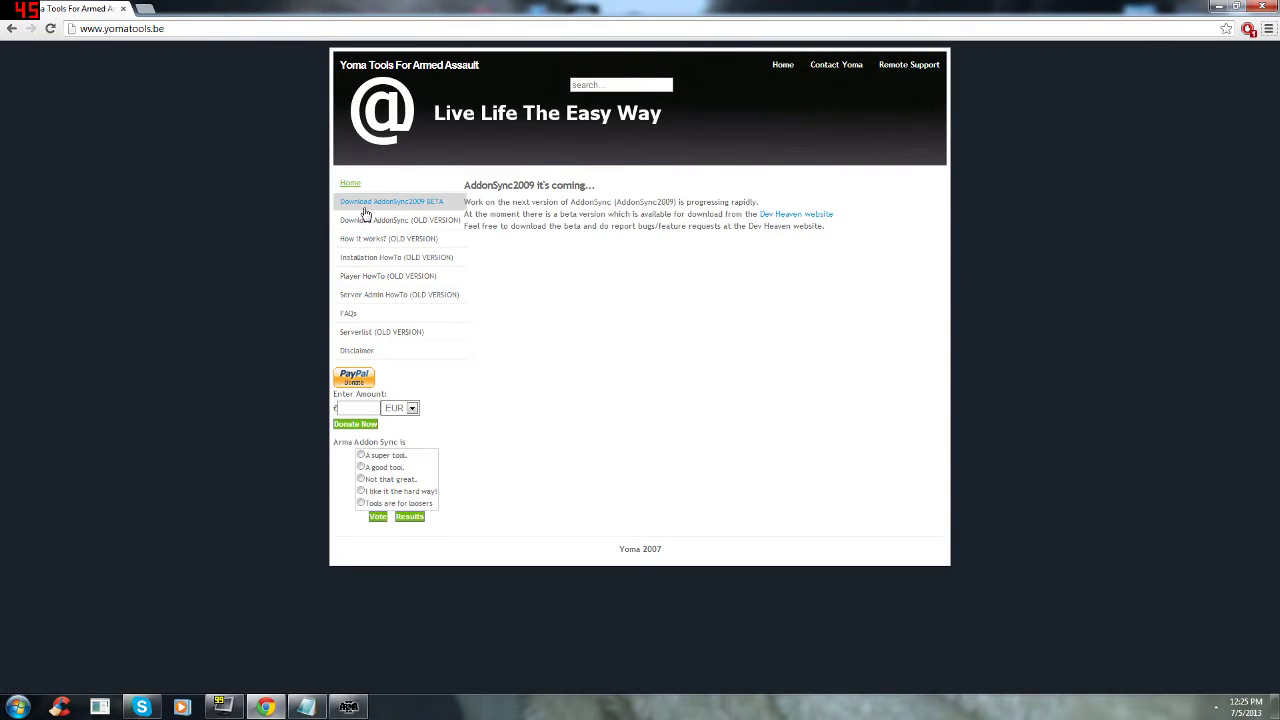
click(365, 208)
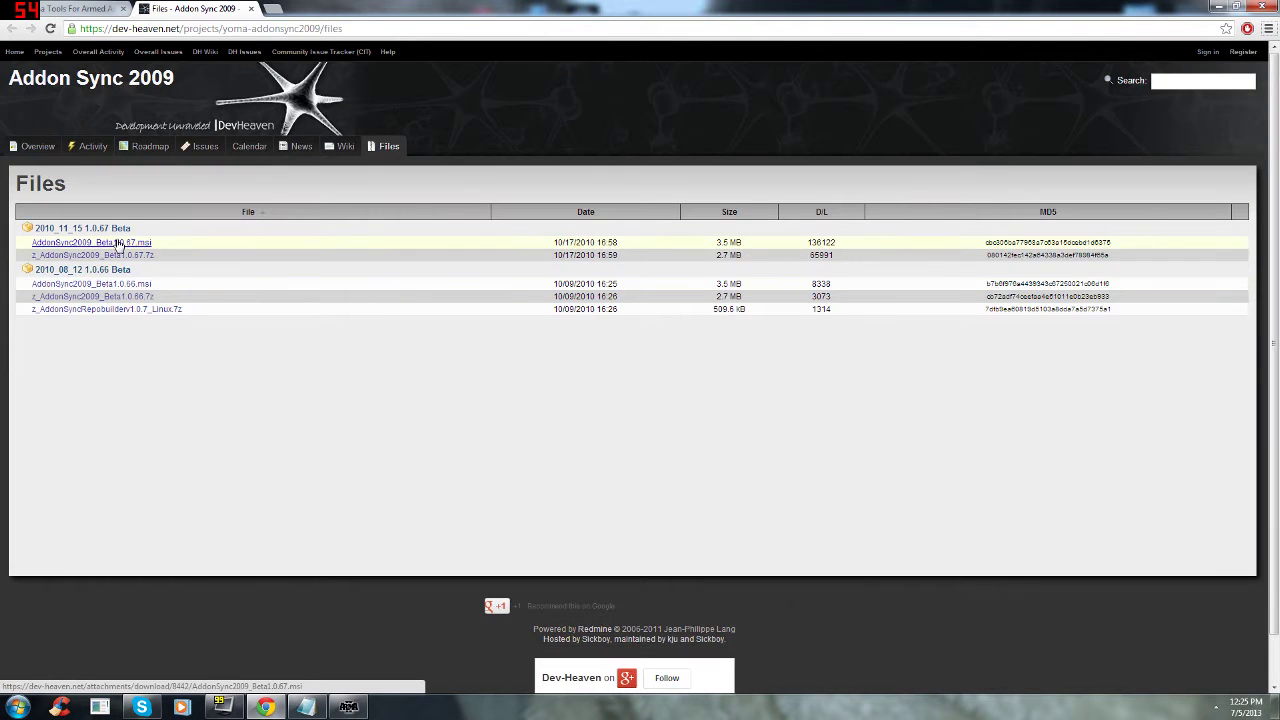
click(118, 245)
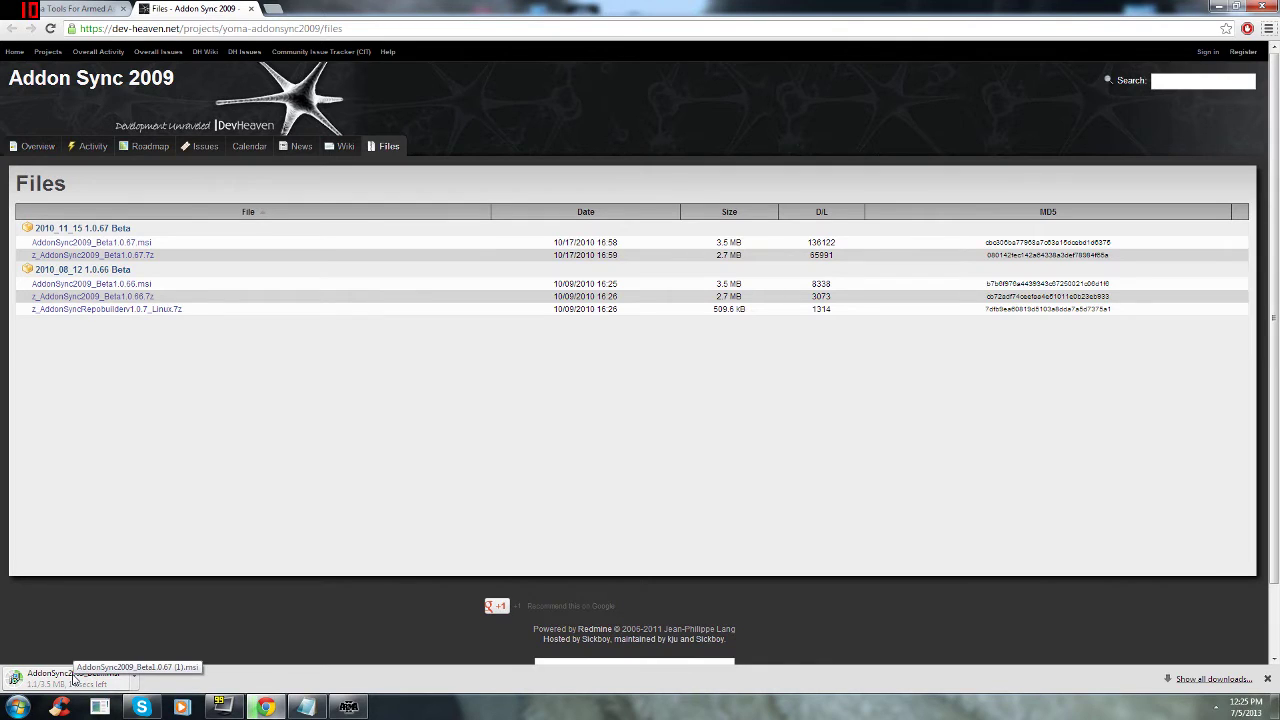
click(252, 9)
key(alt+Tab)
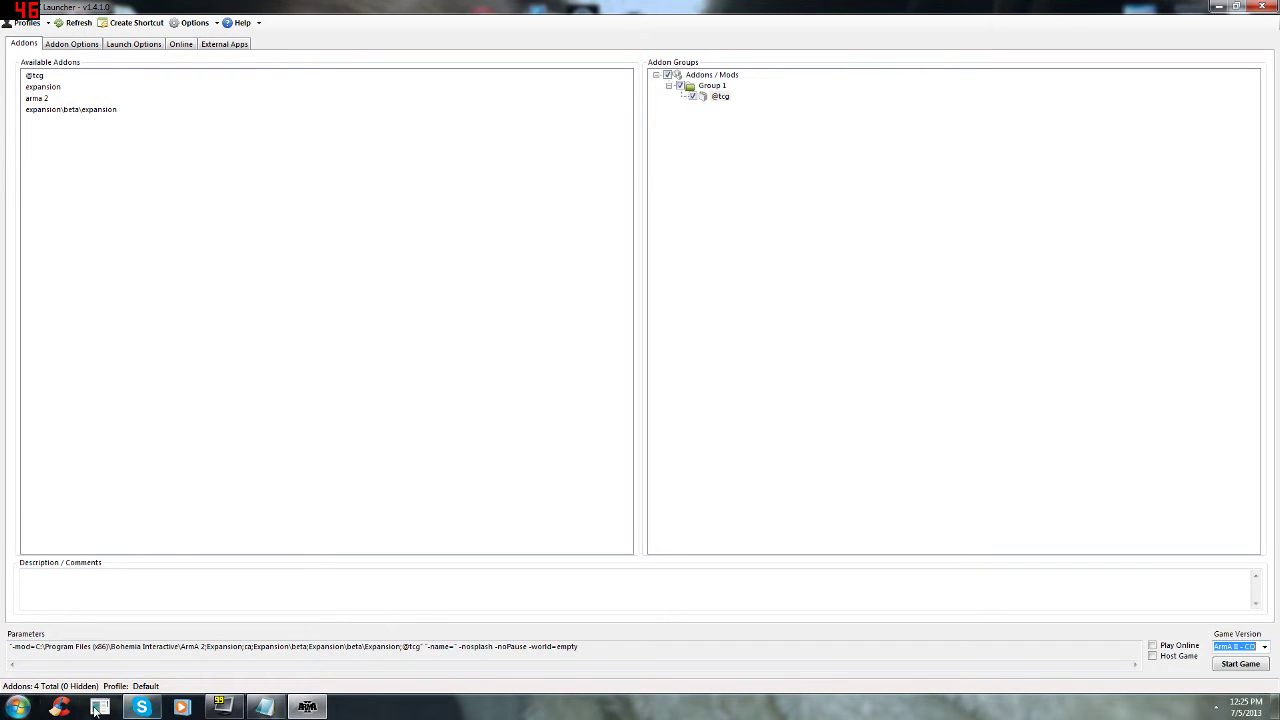
Step: Launch Addon Sync 2009 from its desktop icon and show the Find servers options
click(1275, 706)
click(686, 321)
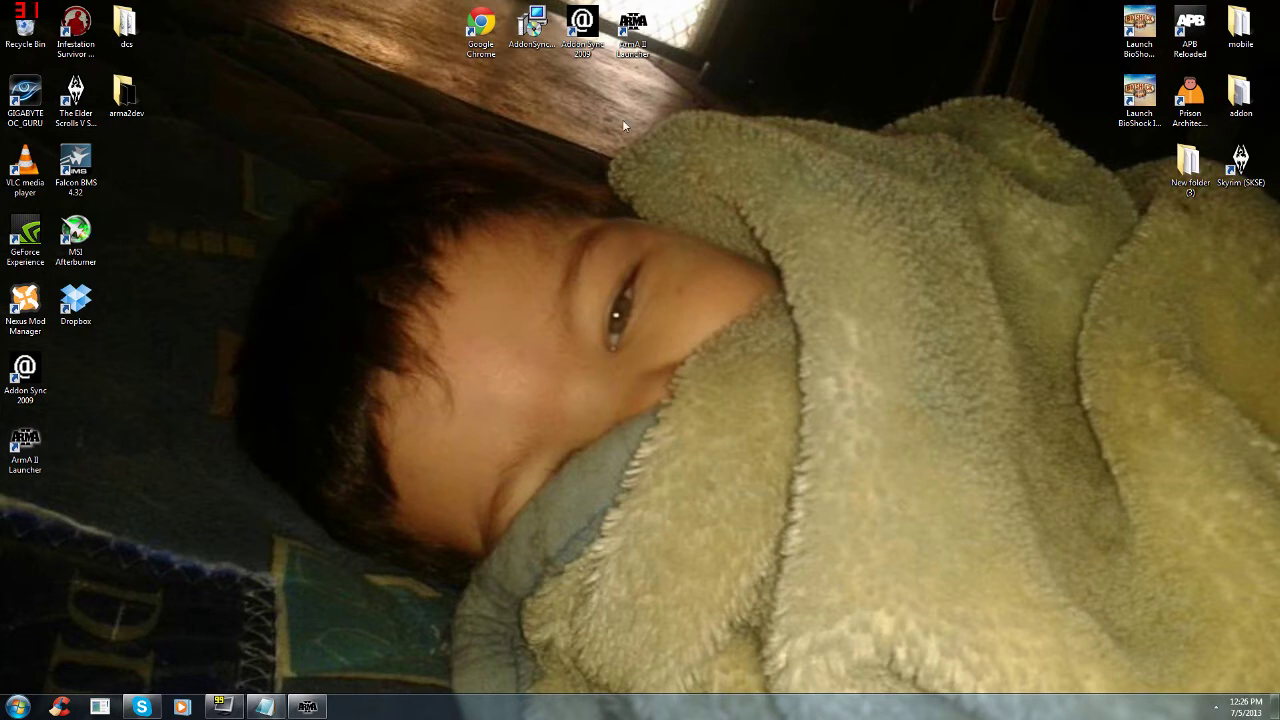
double_click(577, 30)
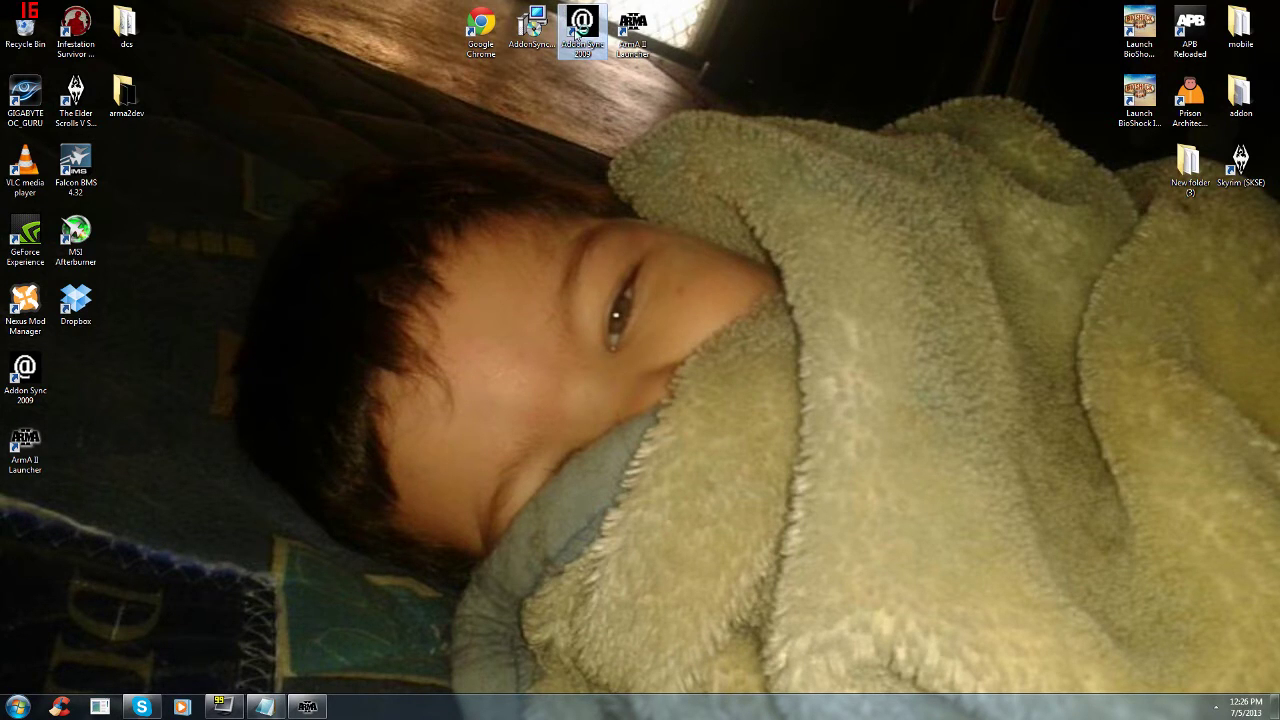
click(420, 128)
click(357, 125)
click(404, 130)
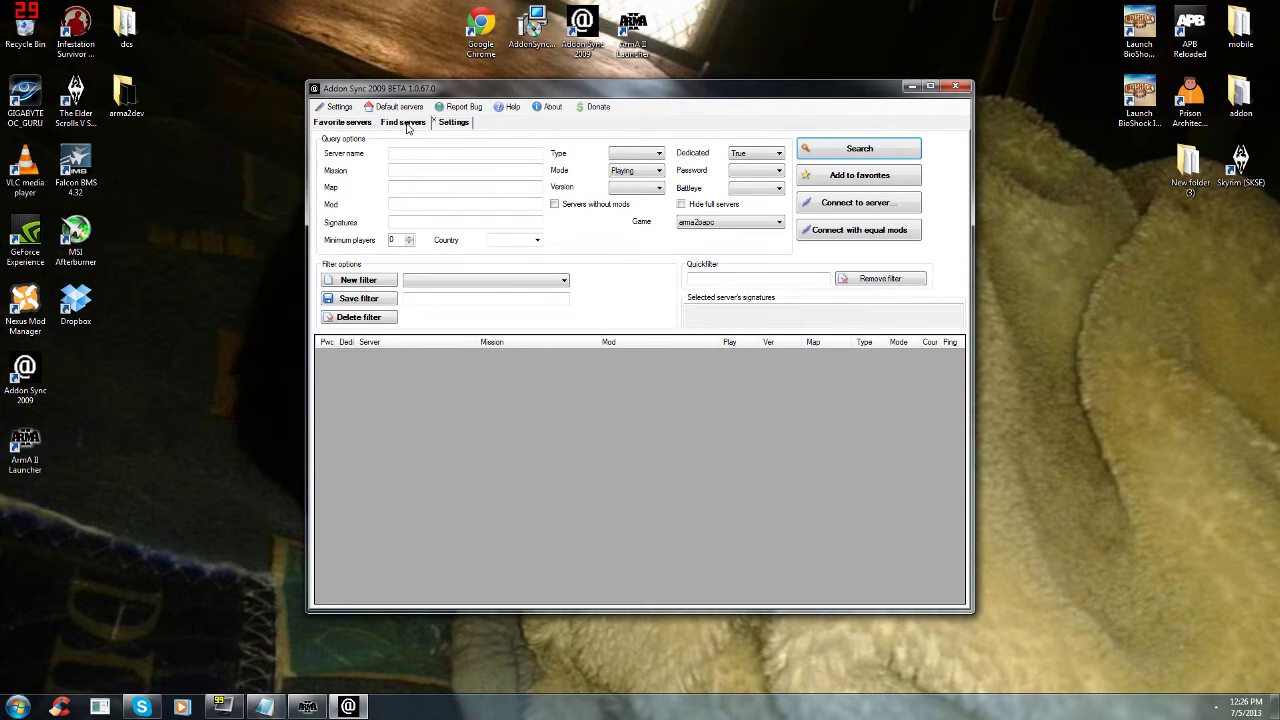
Step: Maximize AddonSync, review the Arma 2 and OA directory and exe paths in Settings, then show Favorite servers
click(929, 86)
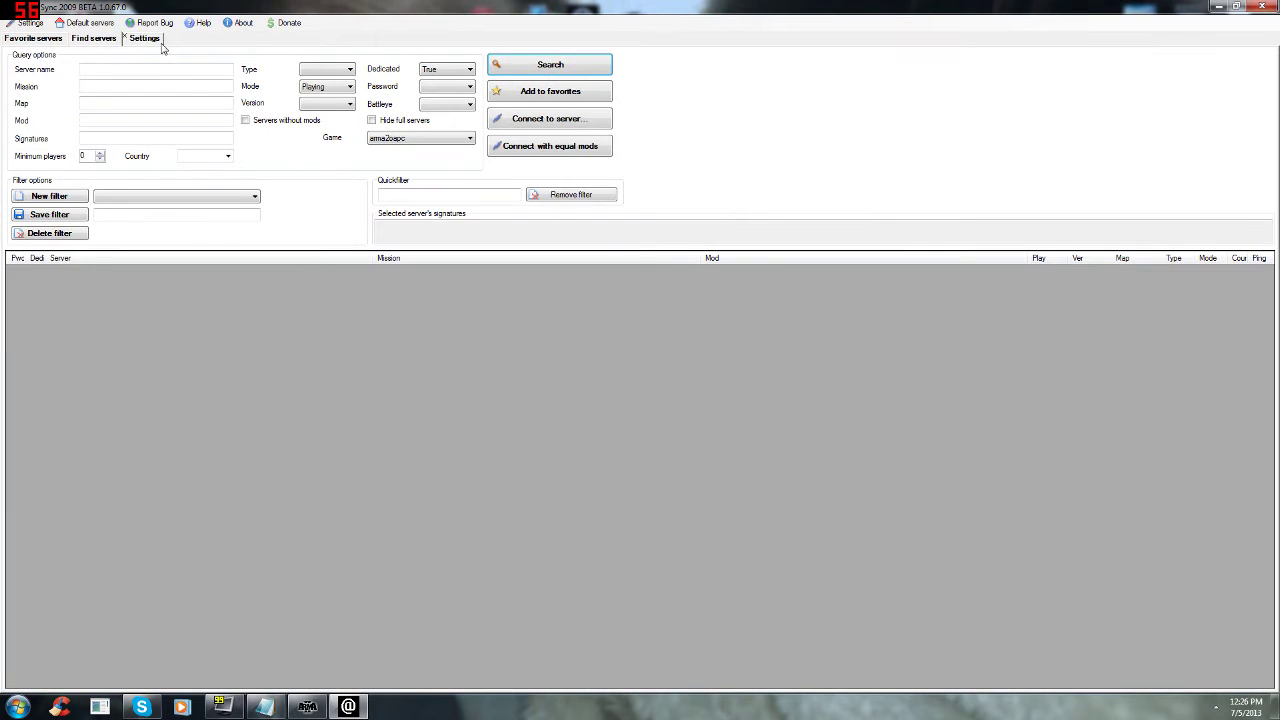
click(145, 38)
drag(128, 151, 284, 151)
click(330, 223)
drag(330, 223, 128, 223)
click(284, 205)
drag(284, 205, 121, 205)
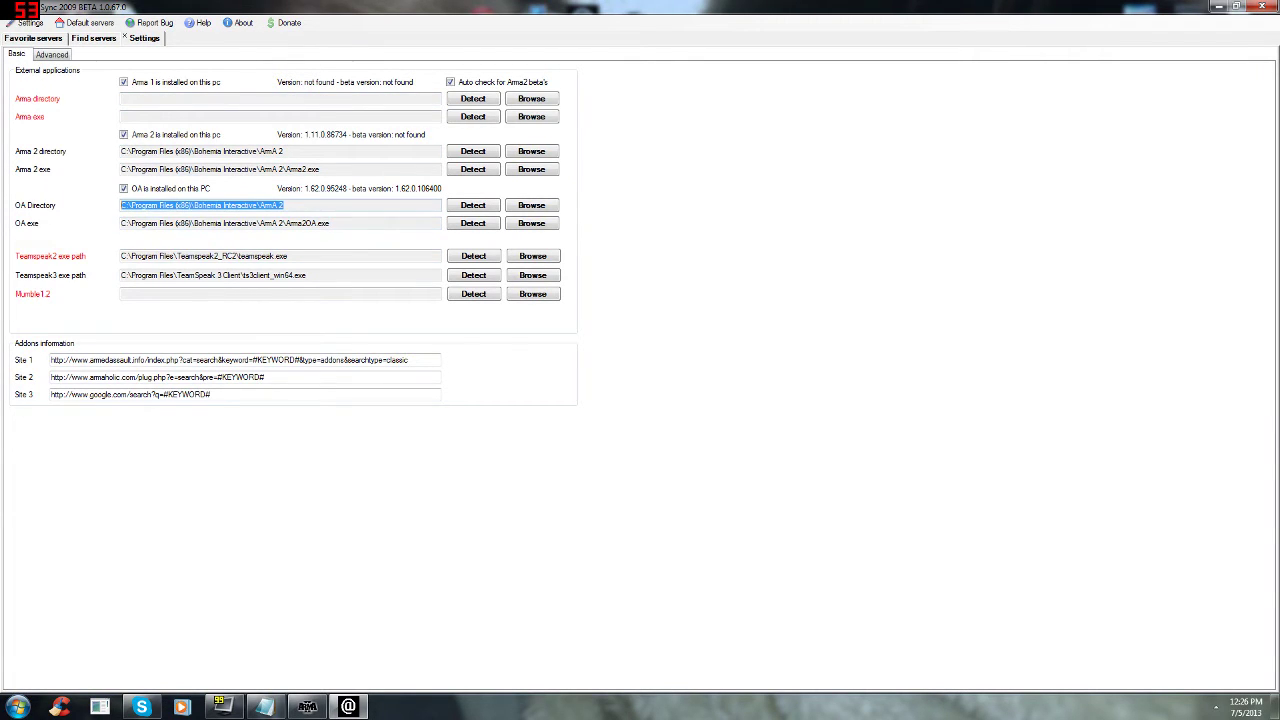
drag(320, 169, 164, 169)
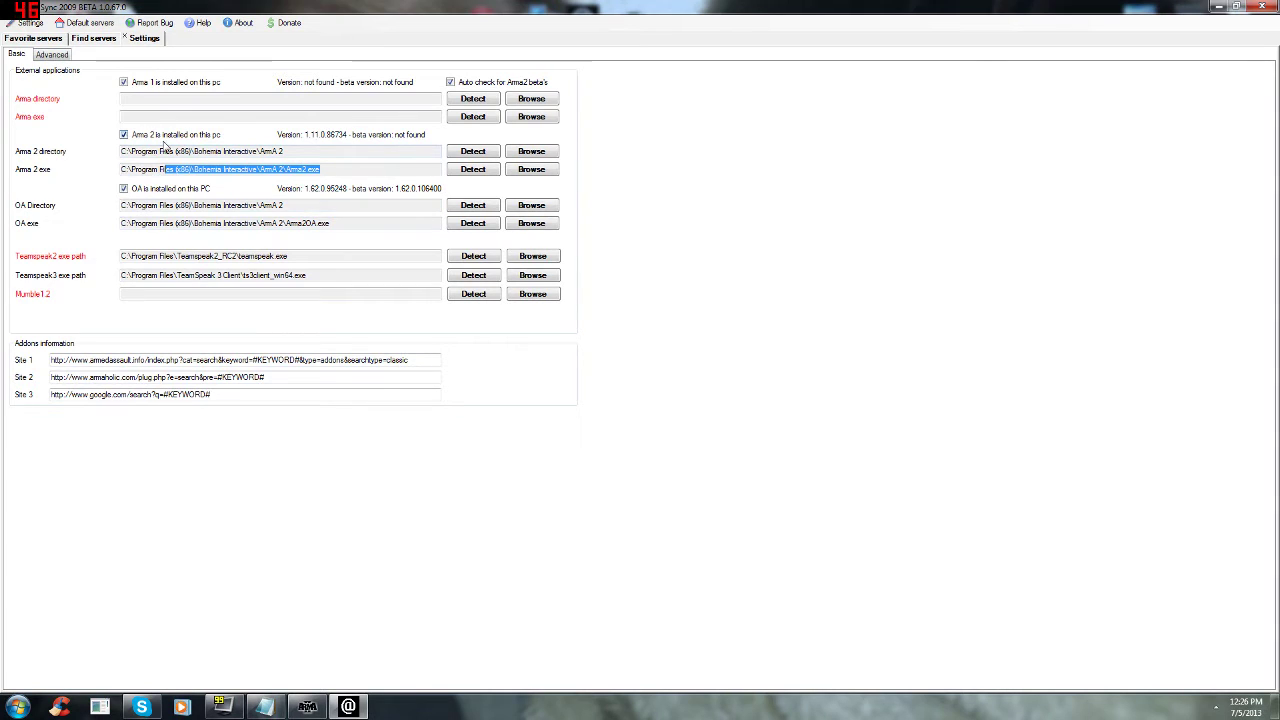
click(57, 38)
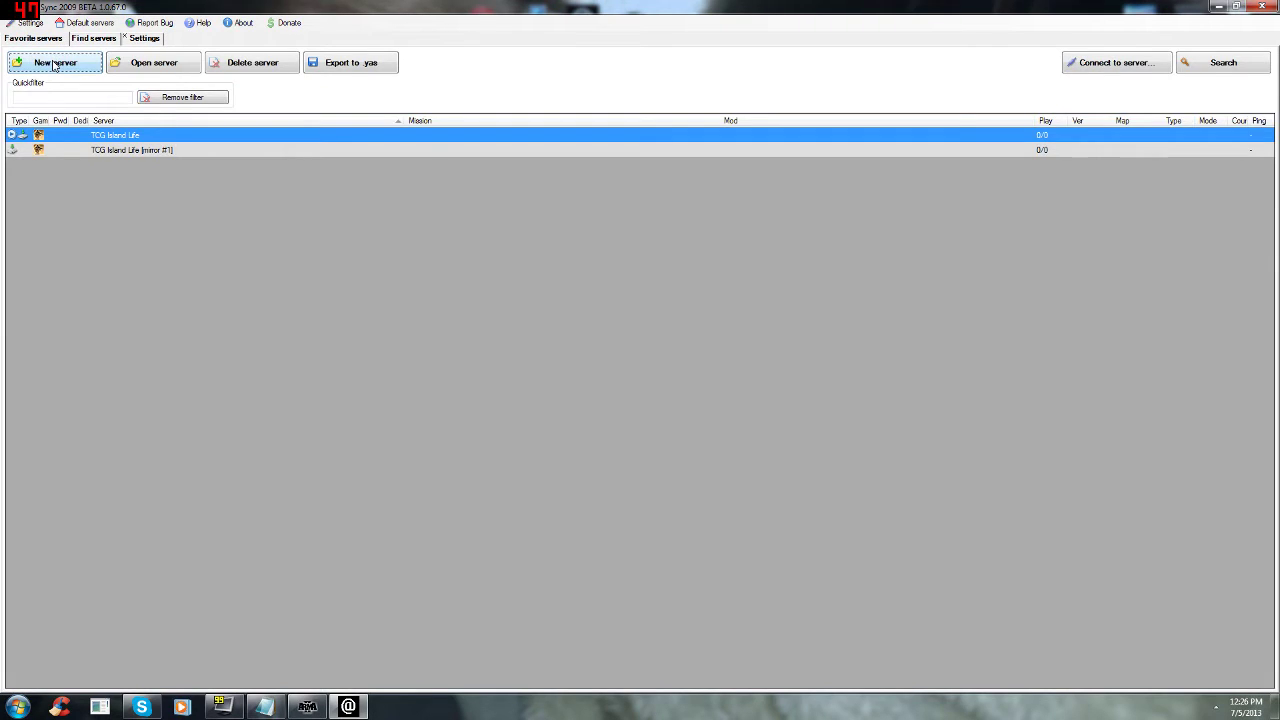
Step: Start a new server entry and copy the Island Life autoconfig URL from Notepad
click(55, 63)
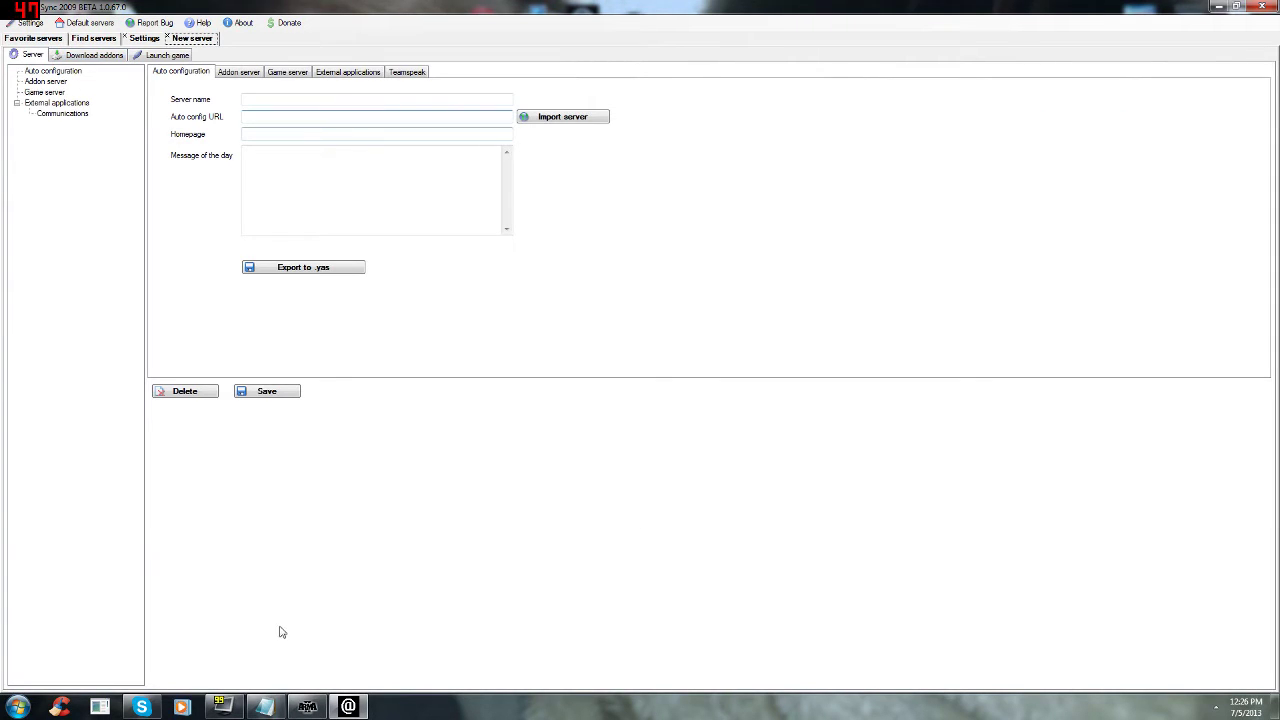
click(264, 707)
drag(209, 149, 1278, 140)
drag(1048, 160, 653, 158)
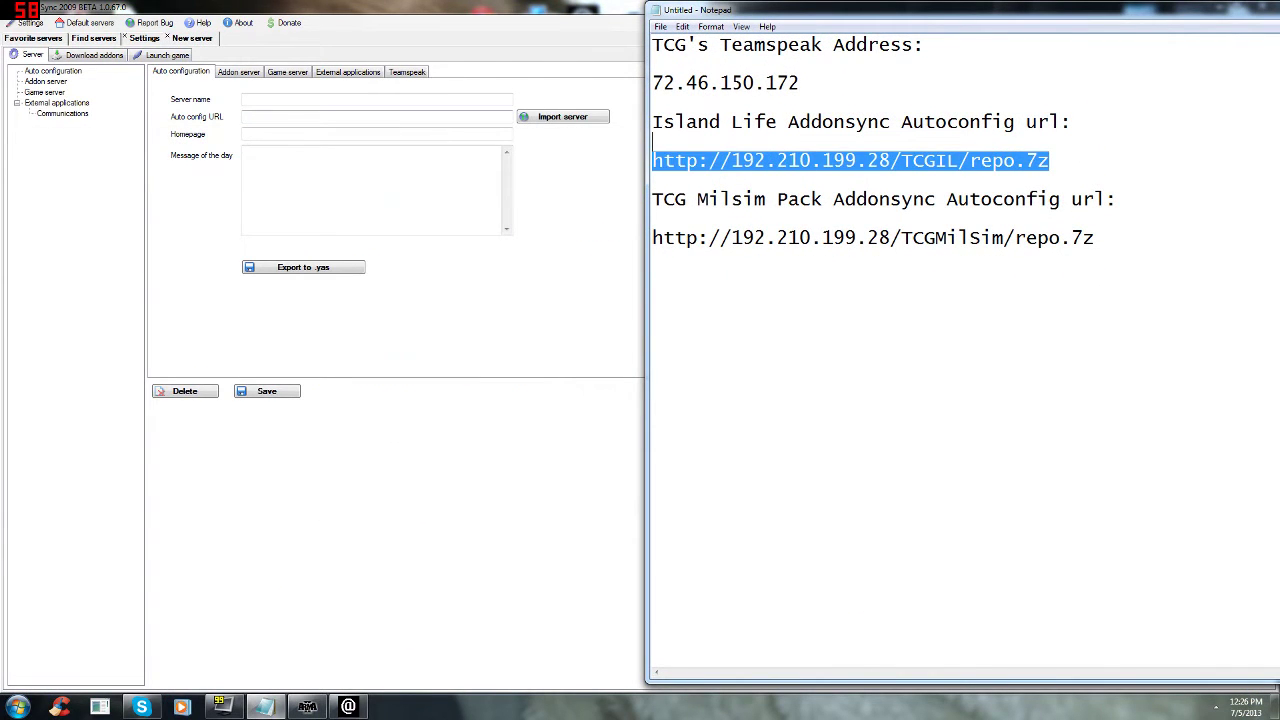
right_click(792, 166)
click(830, 212)
Step: Paste the Island Life URL into the Auto config URL field, copying it from Notepad again
click(285, 117)
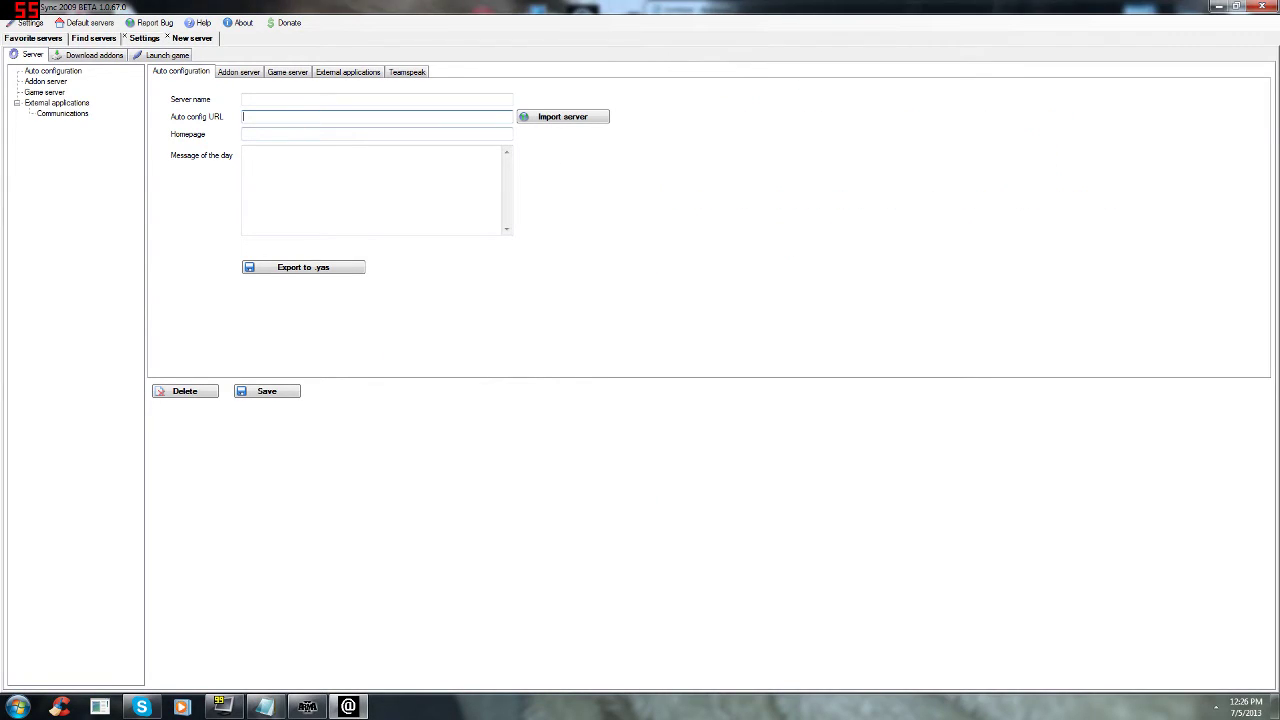
right_click(293, 124)
click(330, 180)
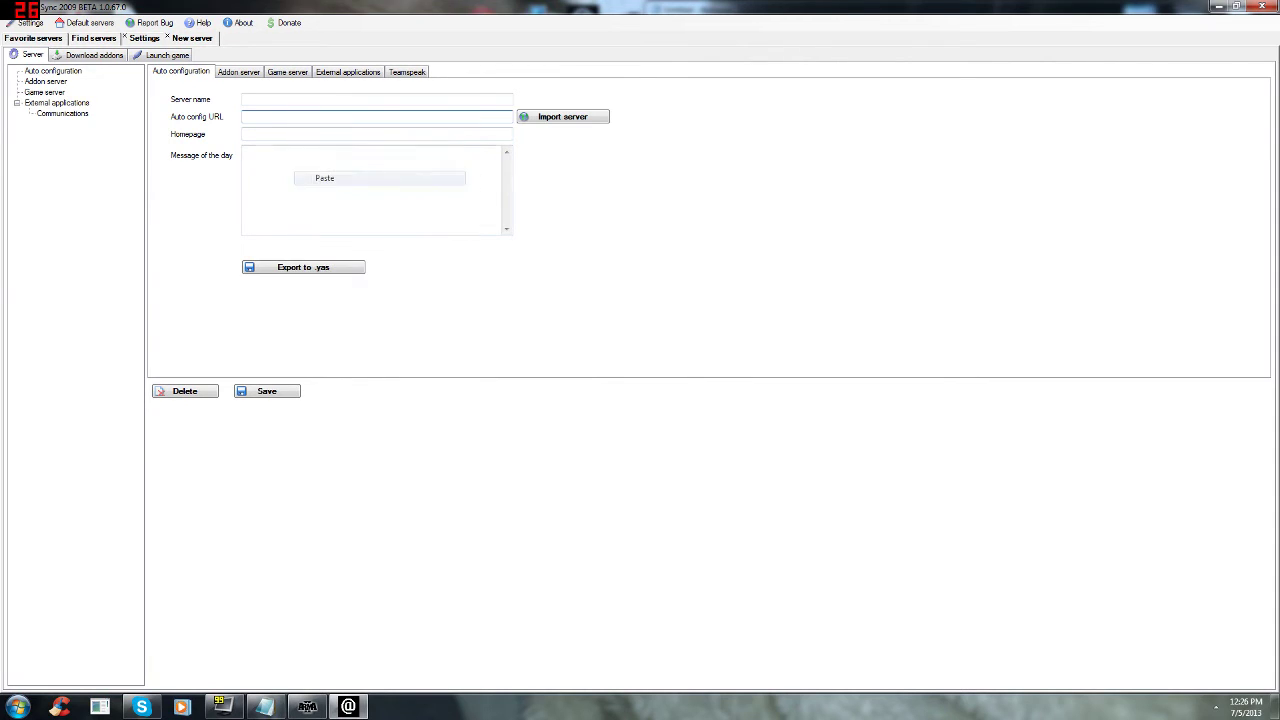
key(alt+Tab)
right_click(852, 170)
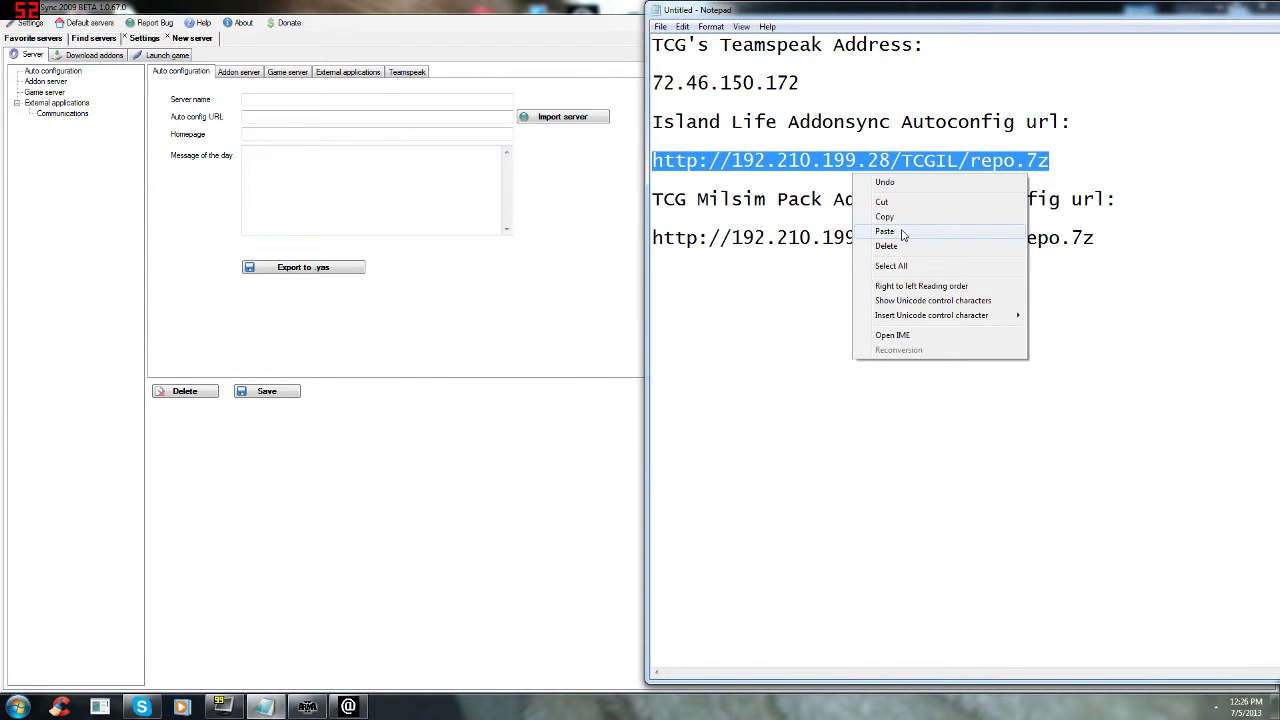
click(888, 216)
key(alt+Tab)
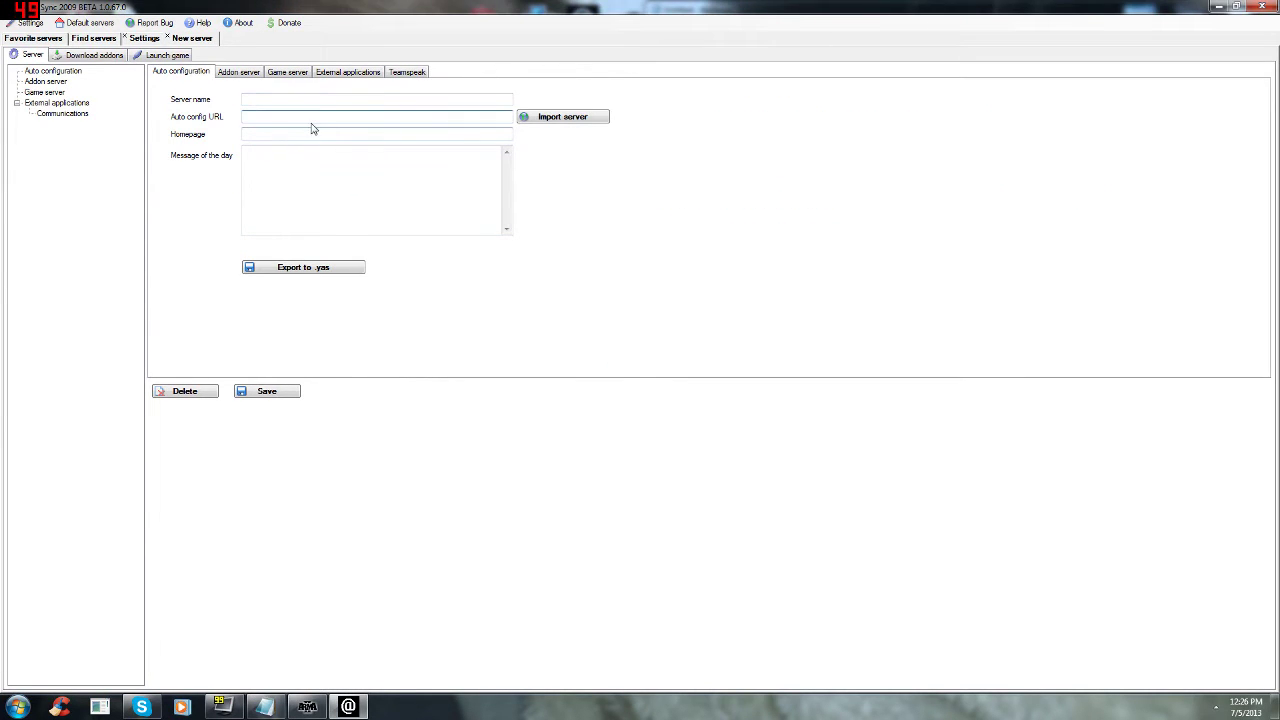
right_click(304, 118)
click(340, 174)
key(alt+Tab)
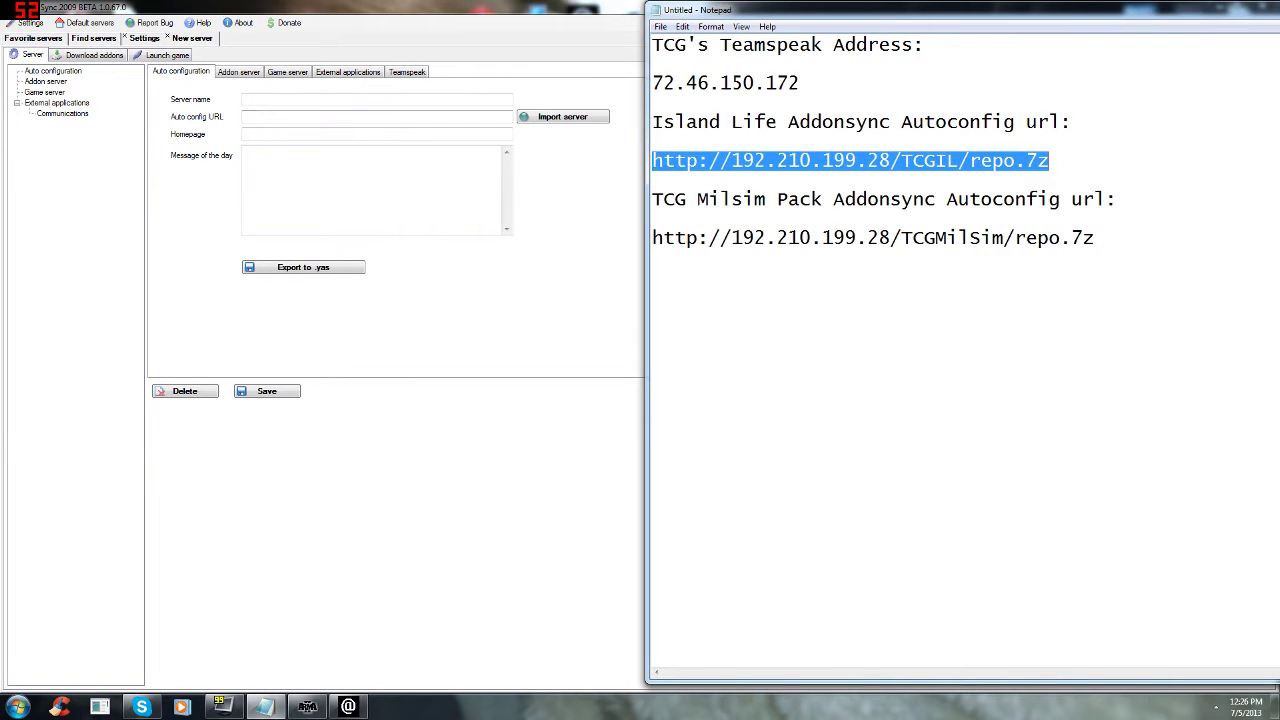
click(653, 181)
drag(652, 160, 1038, 160)
right_click(1033, 160)
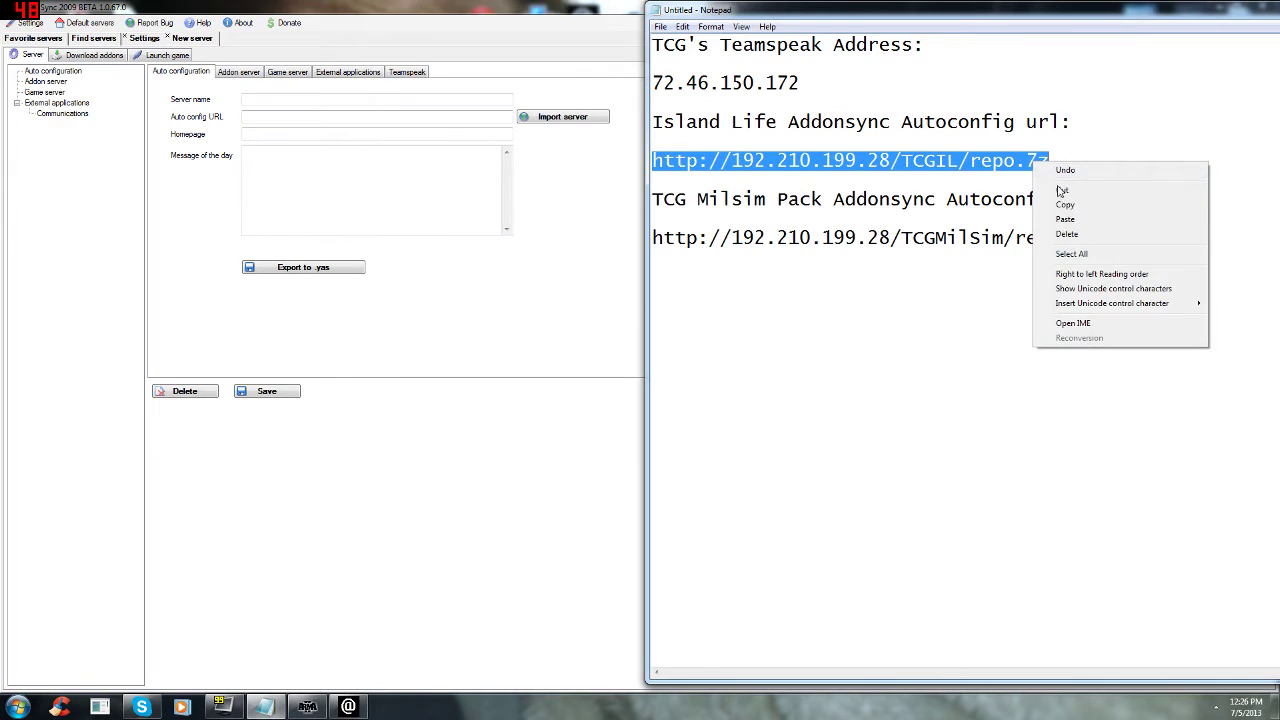
click(1070, 210)
click(653, 295)
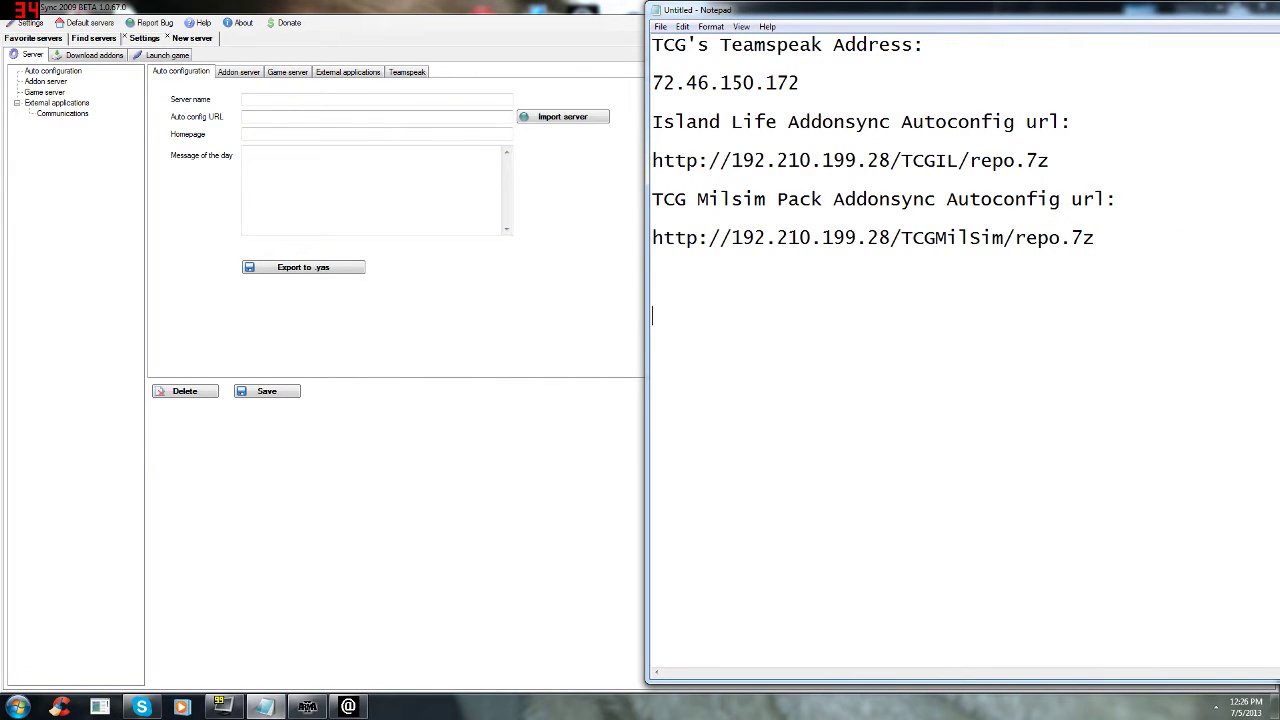
key(ctrl+v)
click(310, 116)
key(ctrl+v)
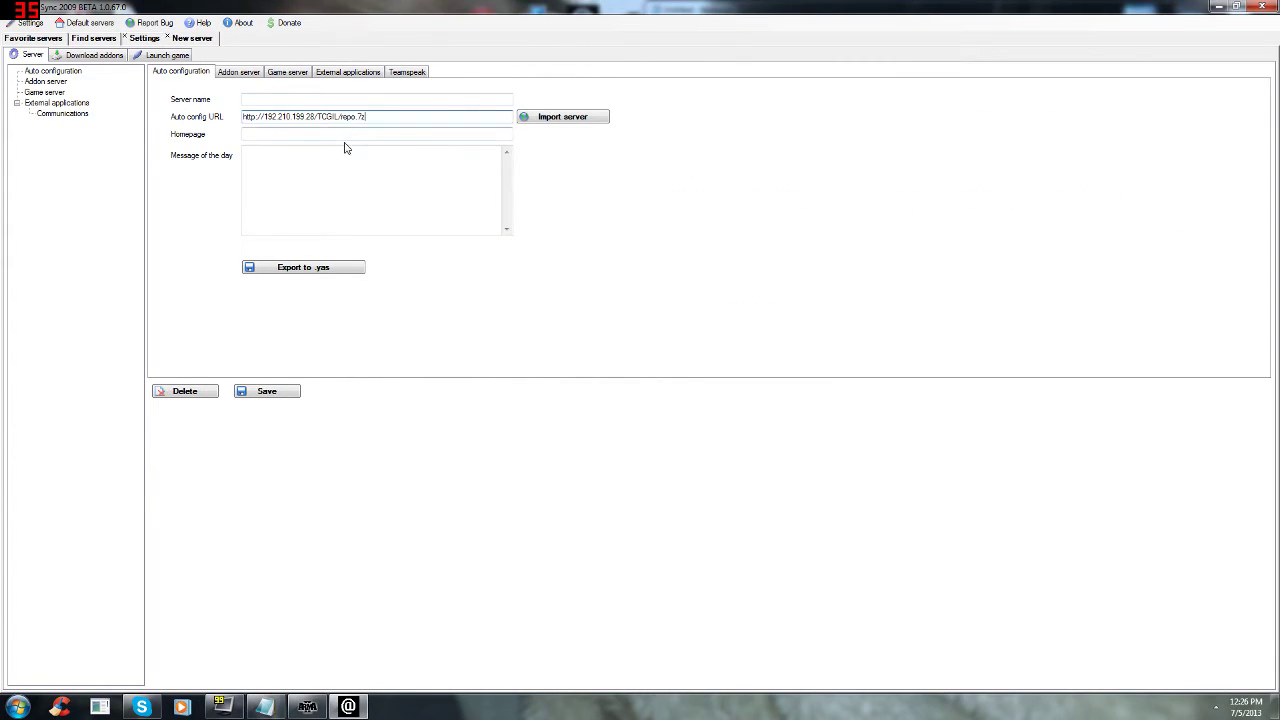
click(556, 125)
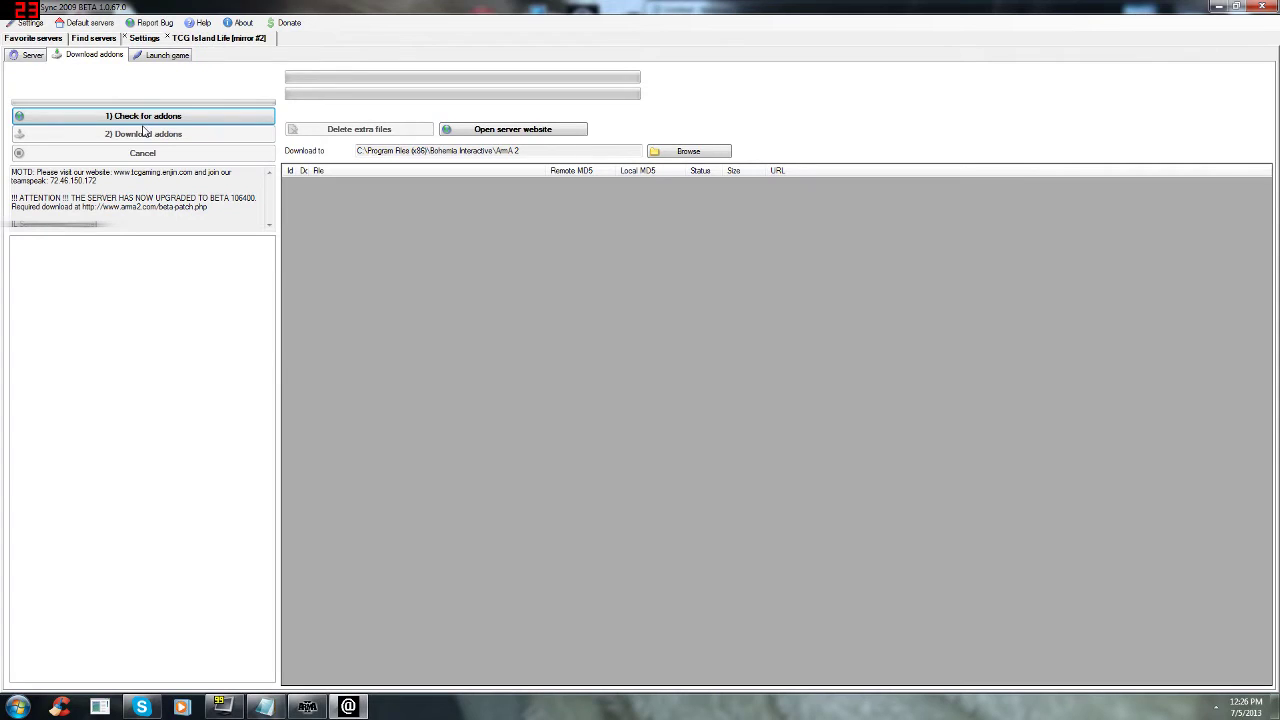
Step: Check the TCG Island Life [mirror #2] addons (all 366 files Ok), read the MOTD, then close AddonSync
click(140, 117)
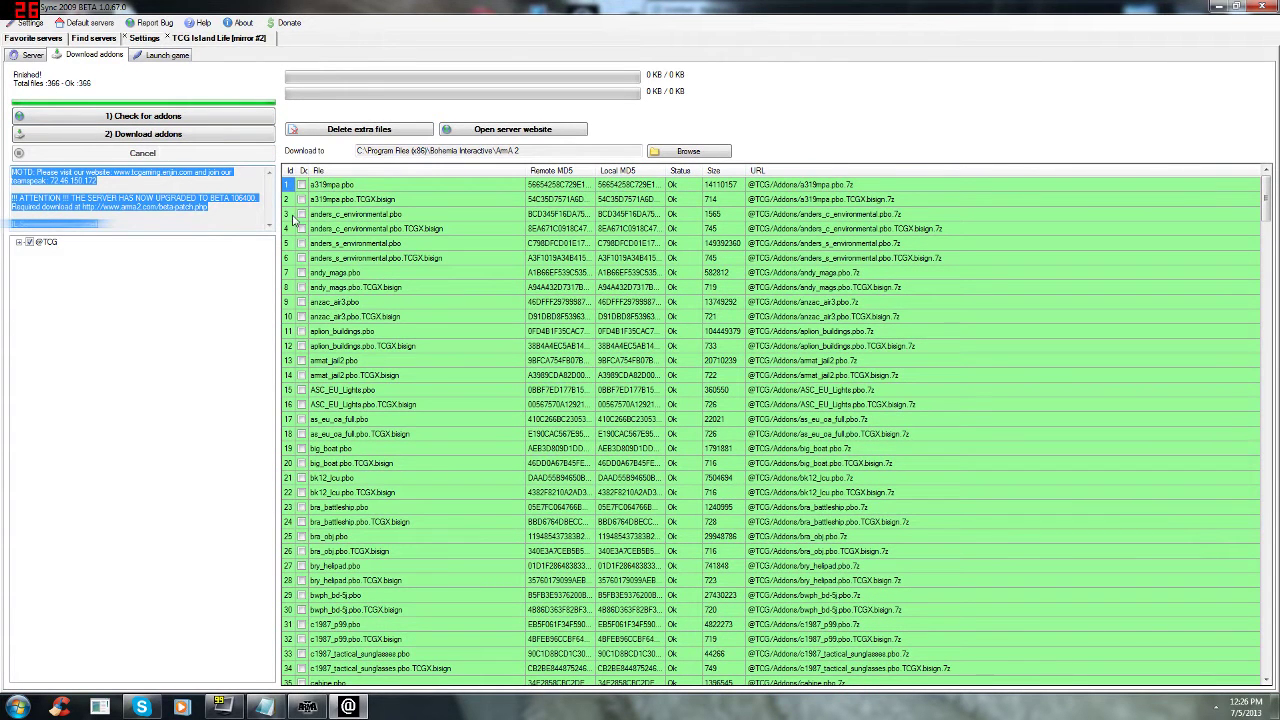
click(266, 200)
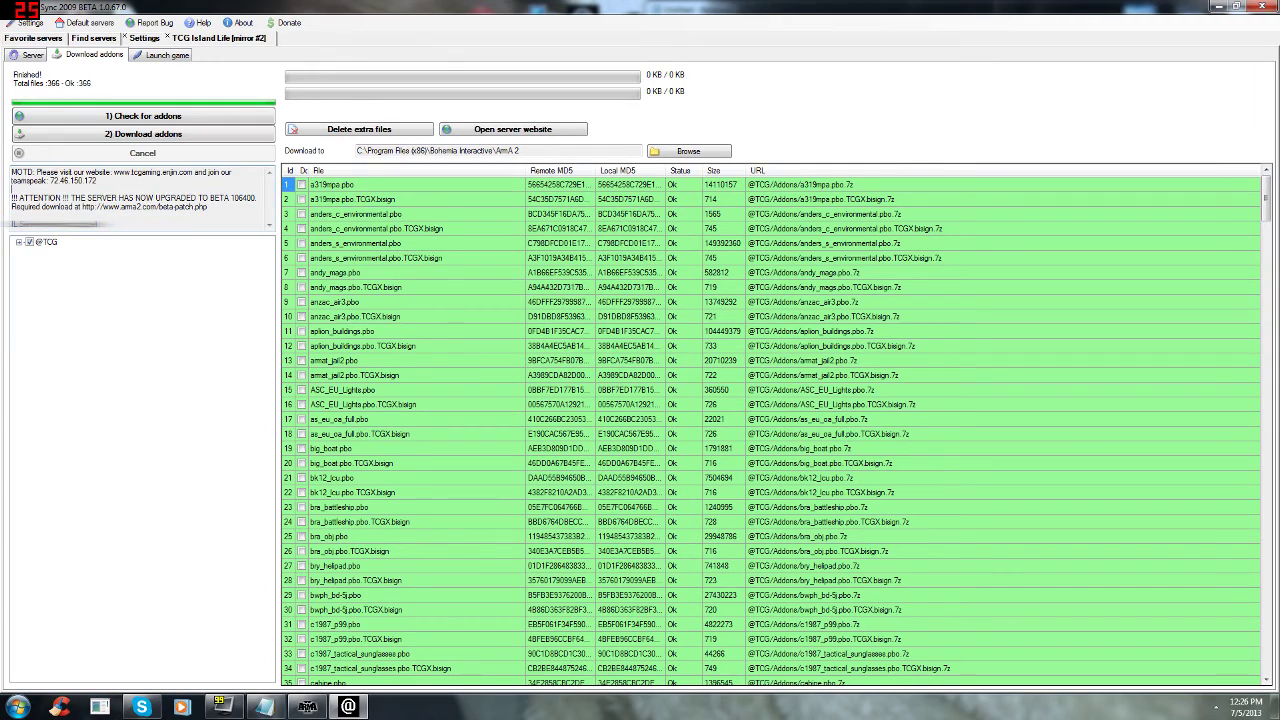
drag(199, 197, 12, 197)
click(185, 197)
drag(209, 172, 97, 181)
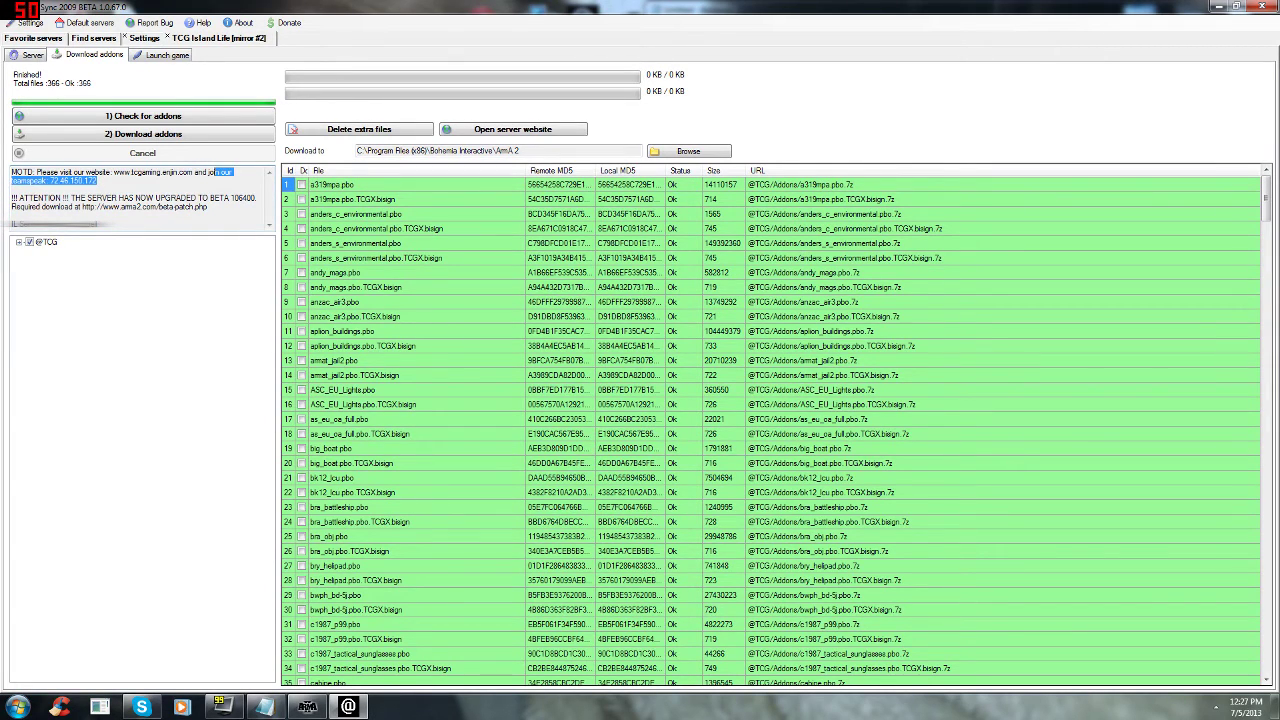
click(147, 207)
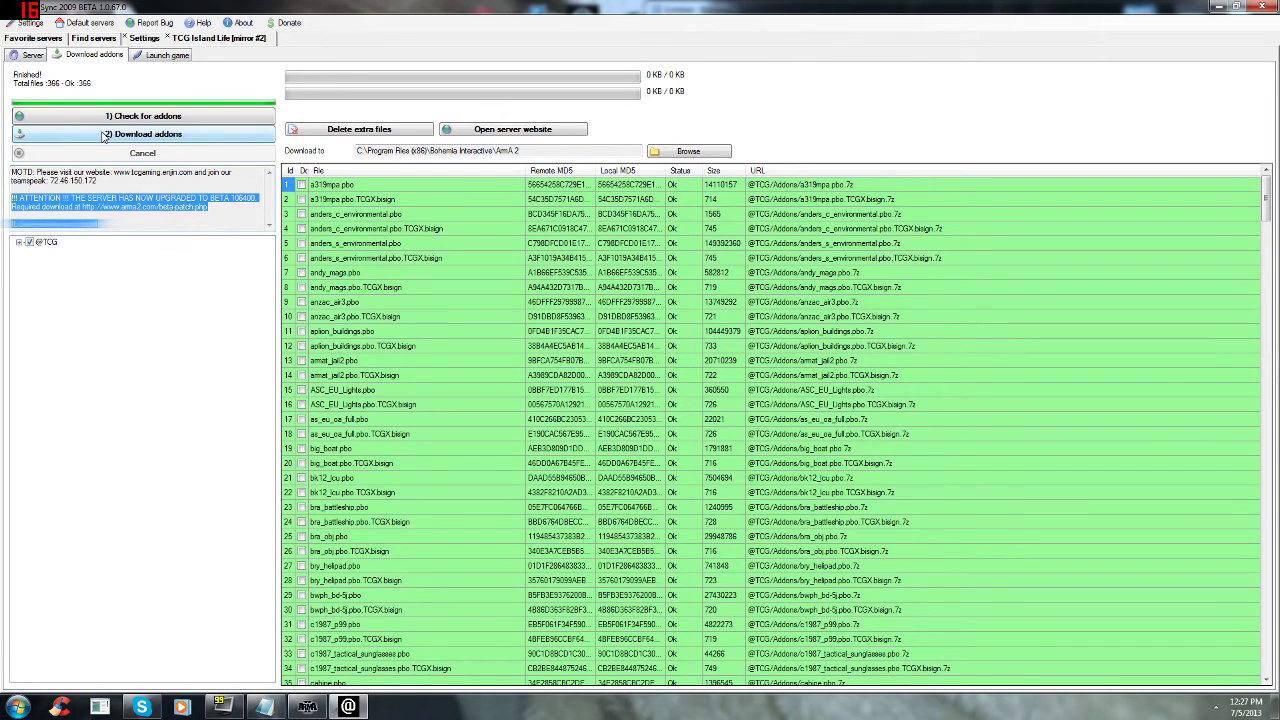
click(1262, 7)
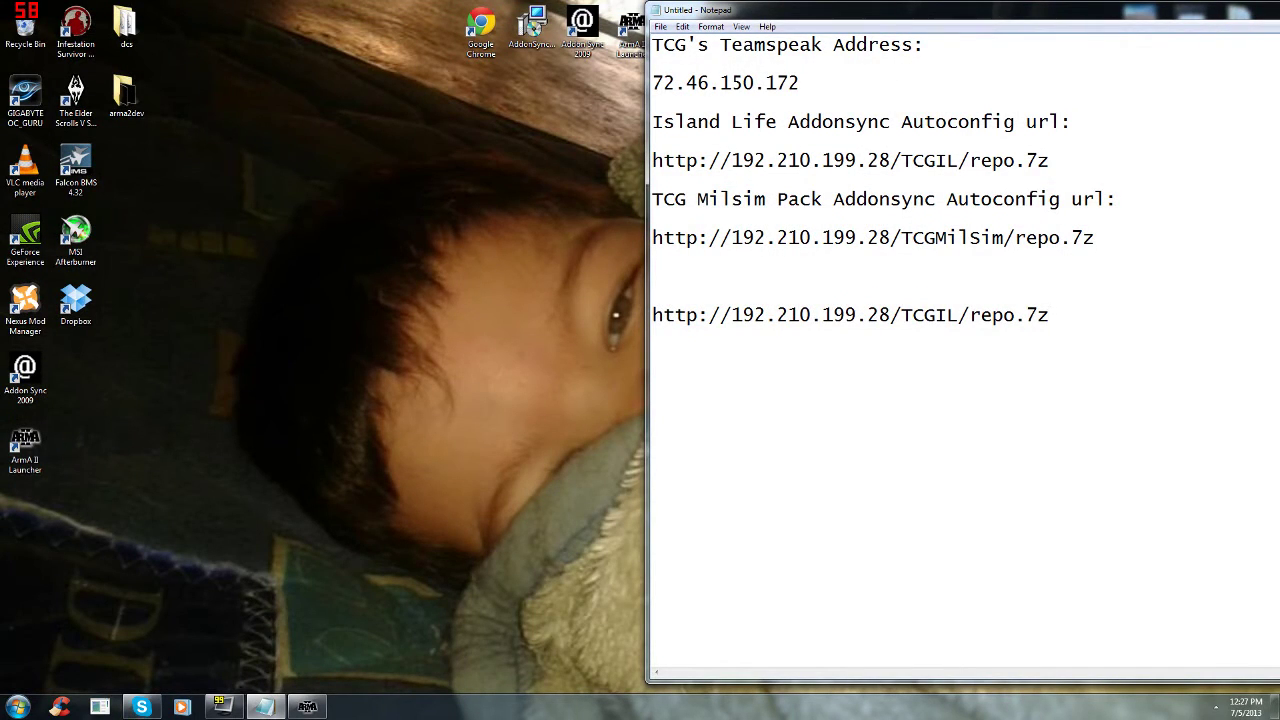
click(307, 707)
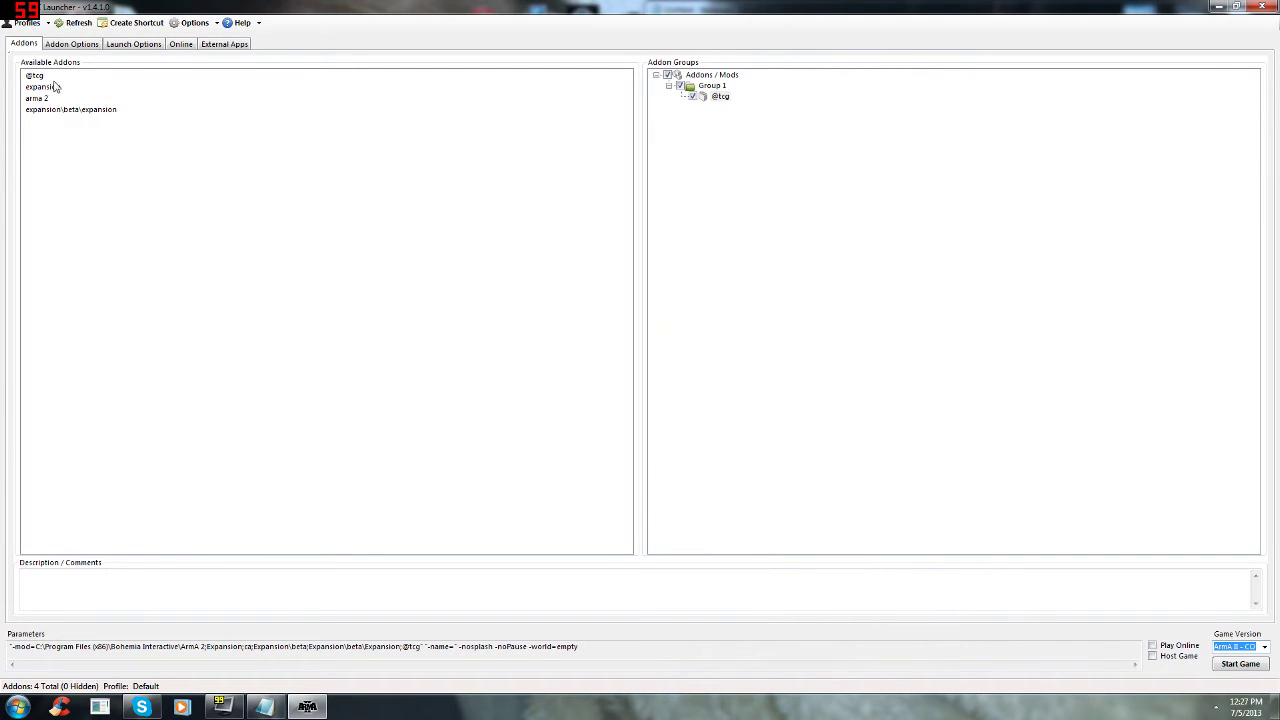
click(72, 45)
click(25, 45)
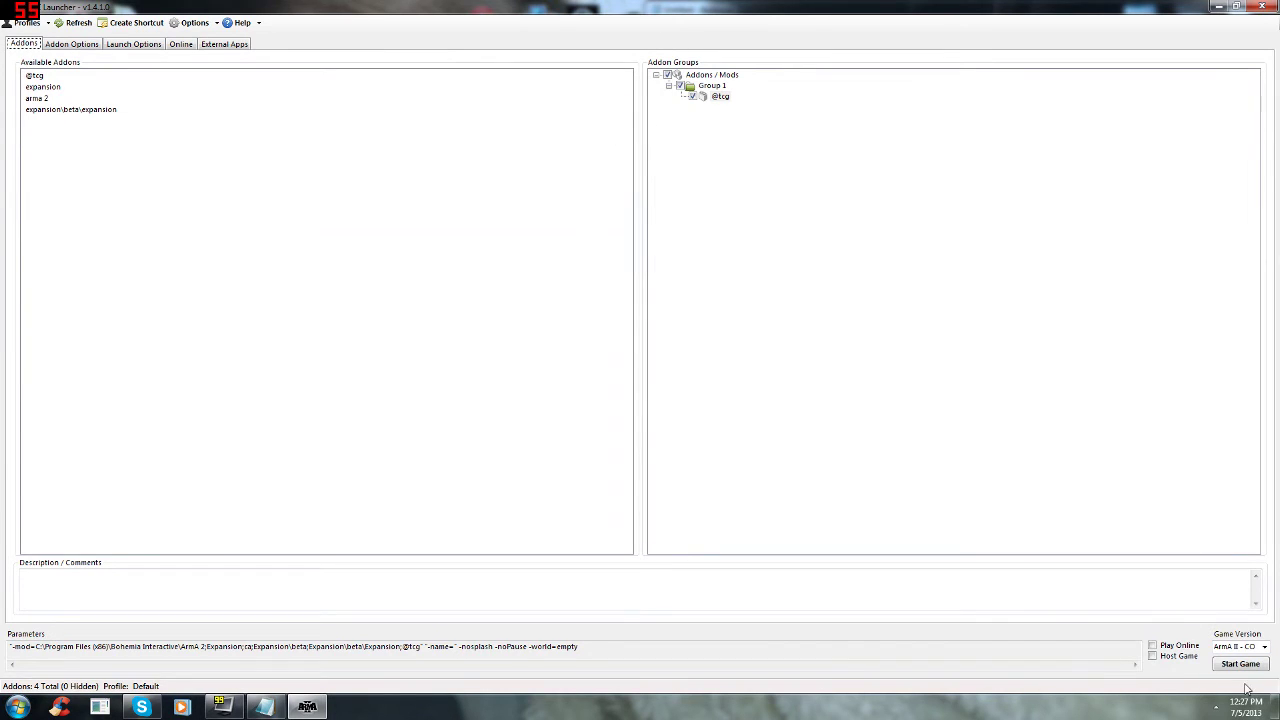
click(150, 45)
click(653, 128)
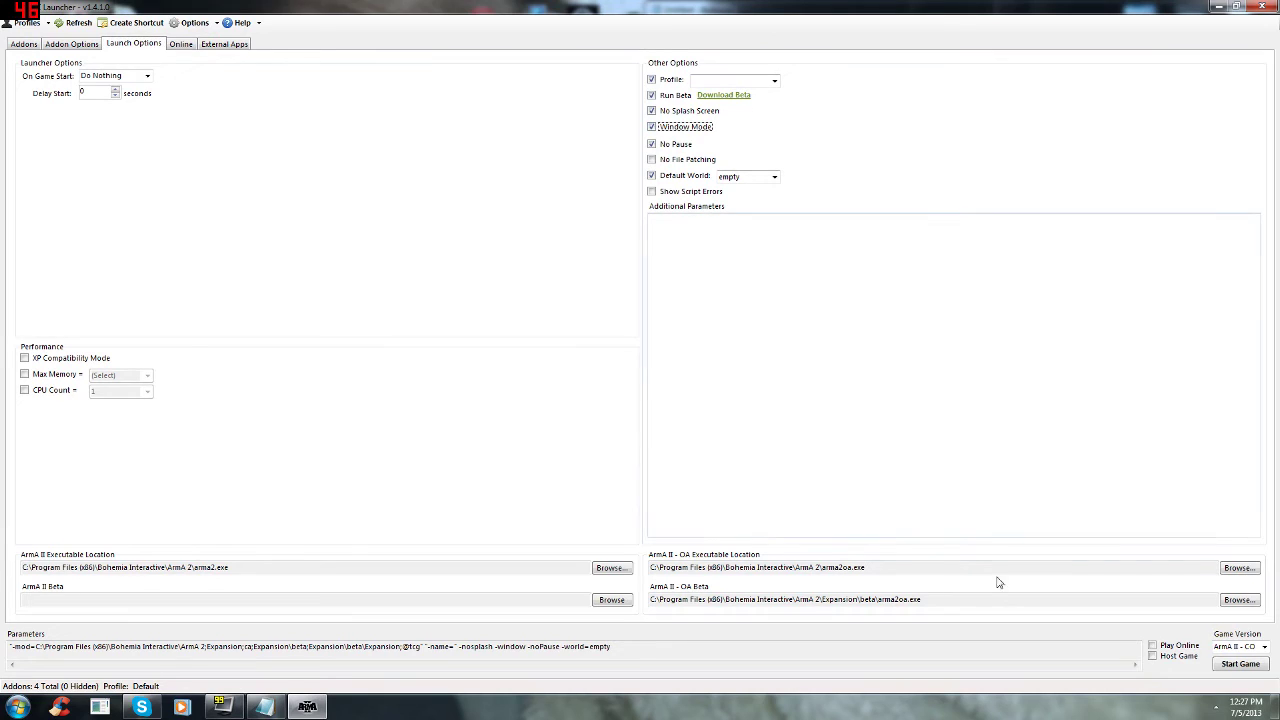
click(1245, 665)
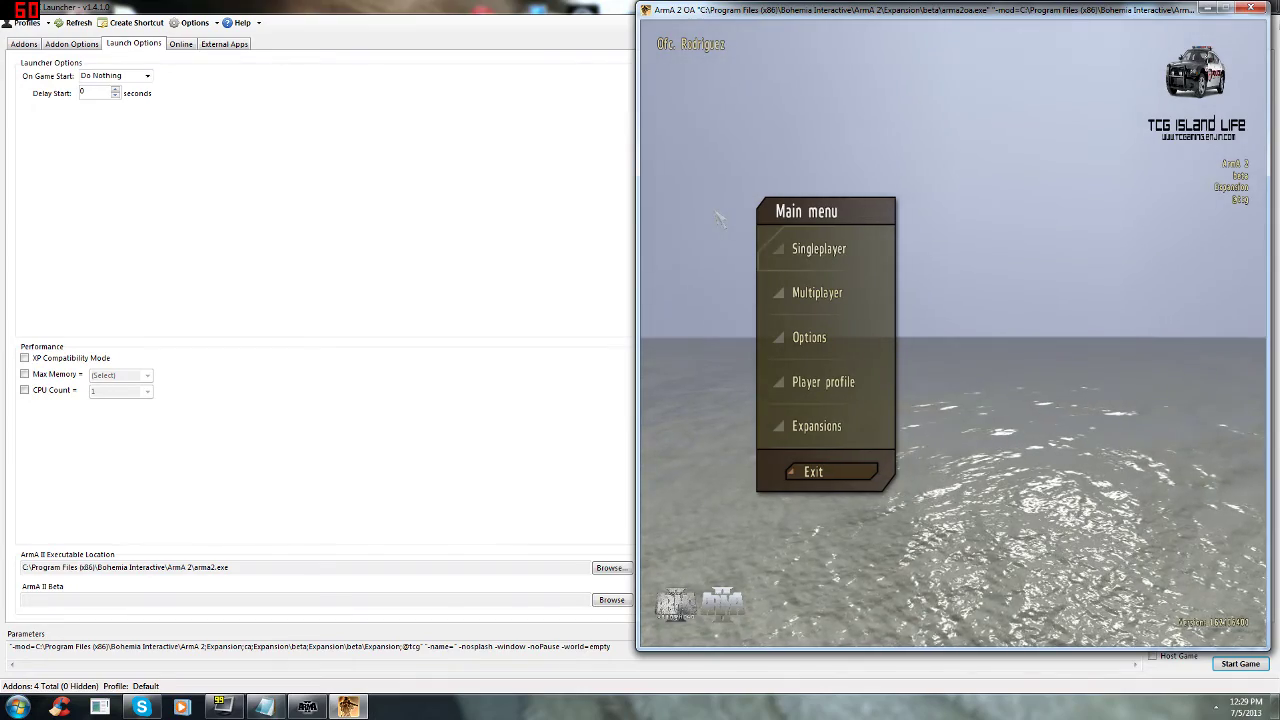
Step: Filter internet games to 'tactical combat gaming' hosts and join the Island Life 2 server
click(827, 303)
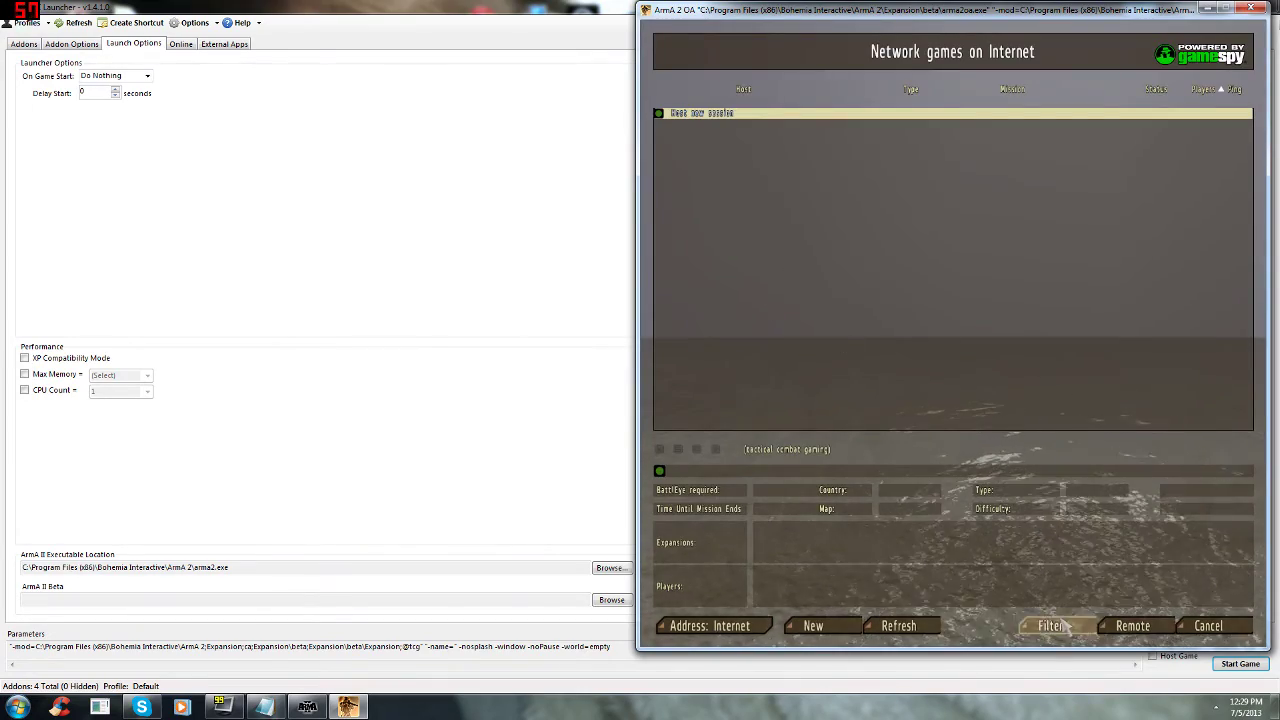
click(1050, 625)
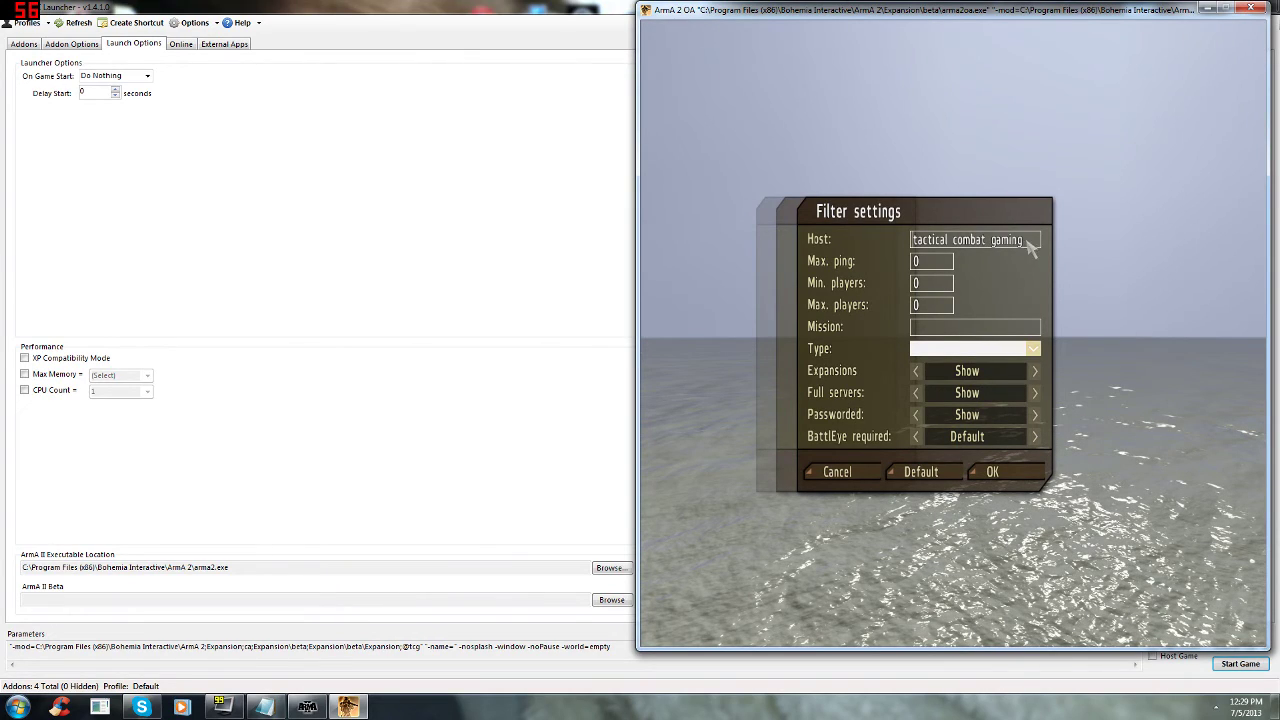
click(989, 471)
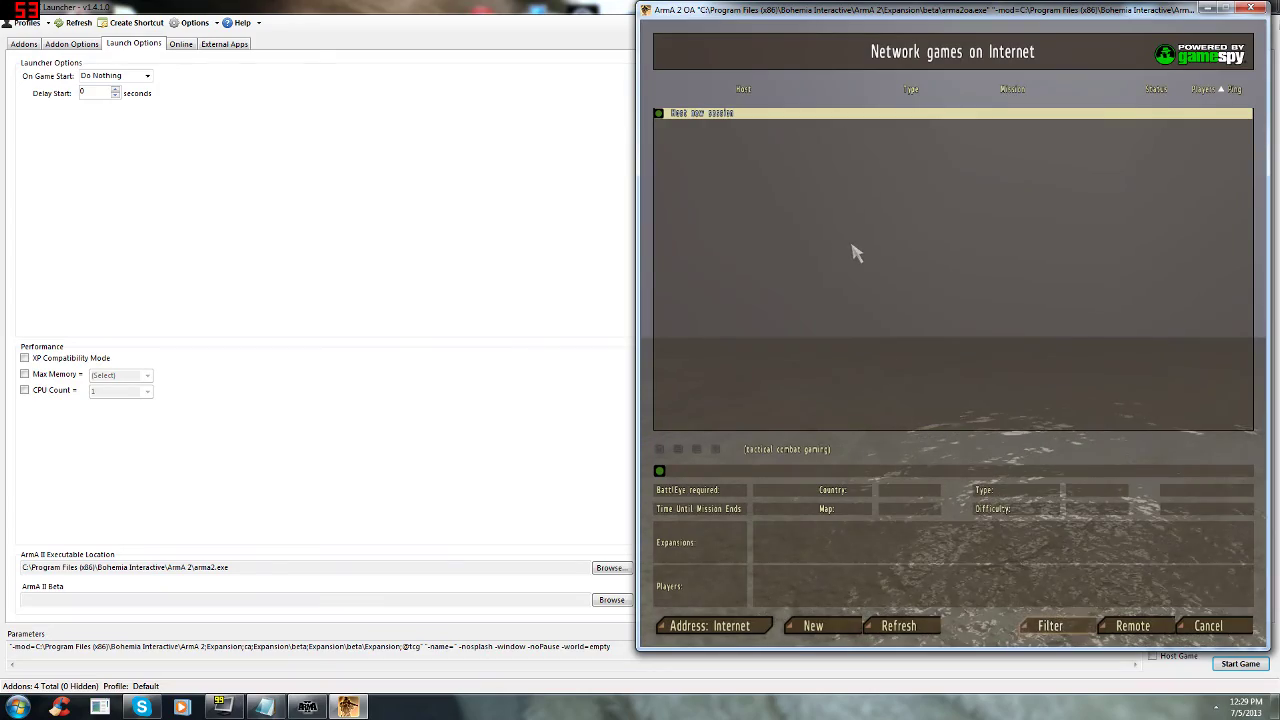
key(f)
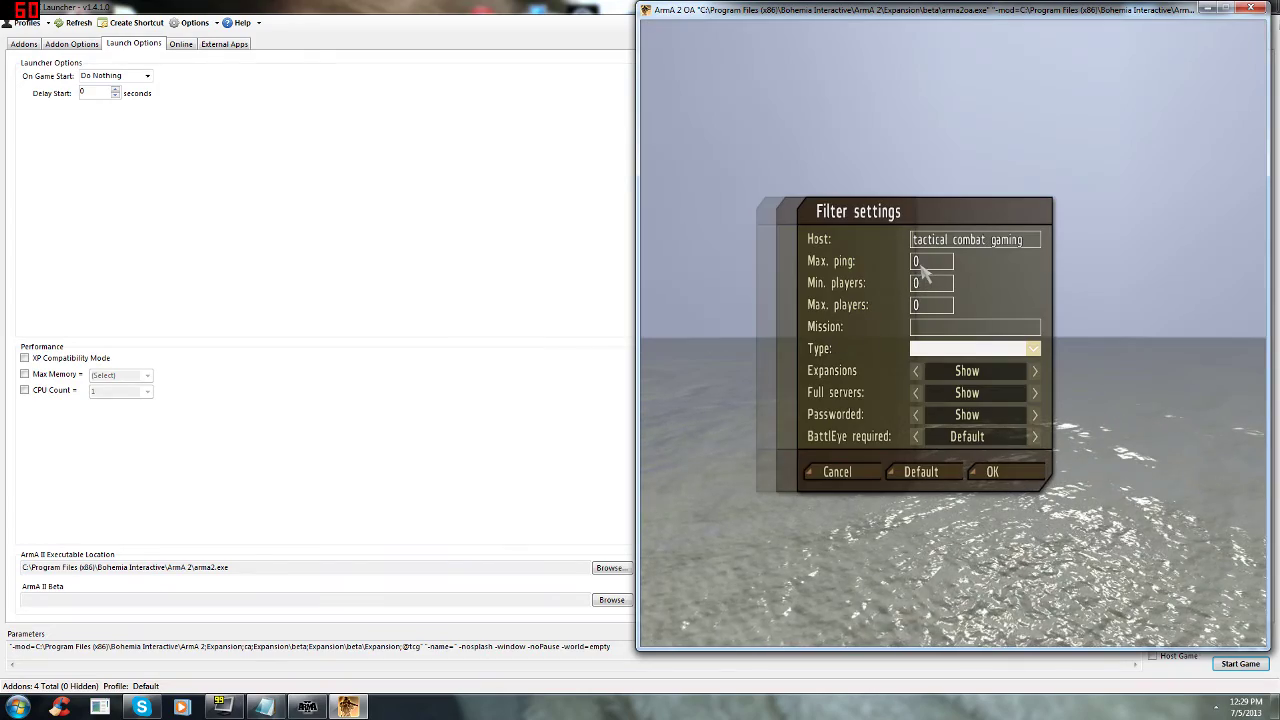
click(992, 471)
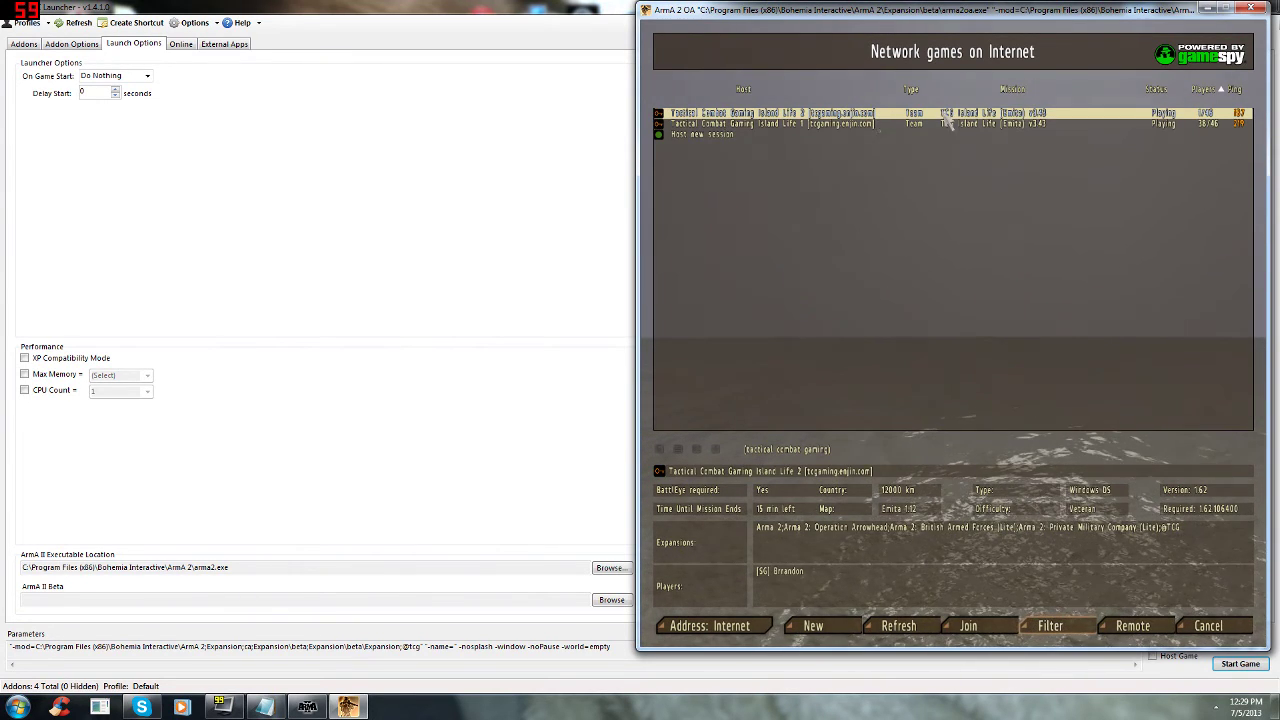
double_click(990, 124)
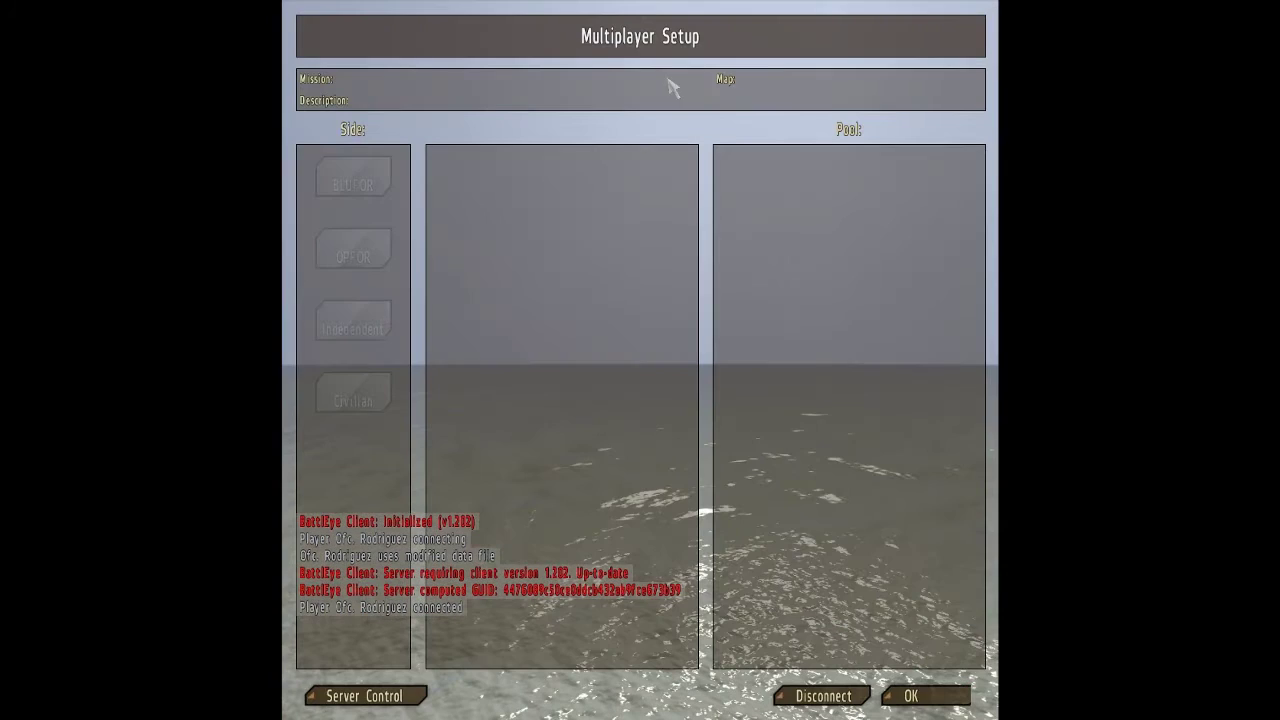
Step: Scroll through the BLUFOR roles, then view the Independent and Civilian role lists
scroll(988, 298, down, 1)
scroll(988, 298, down, 7)
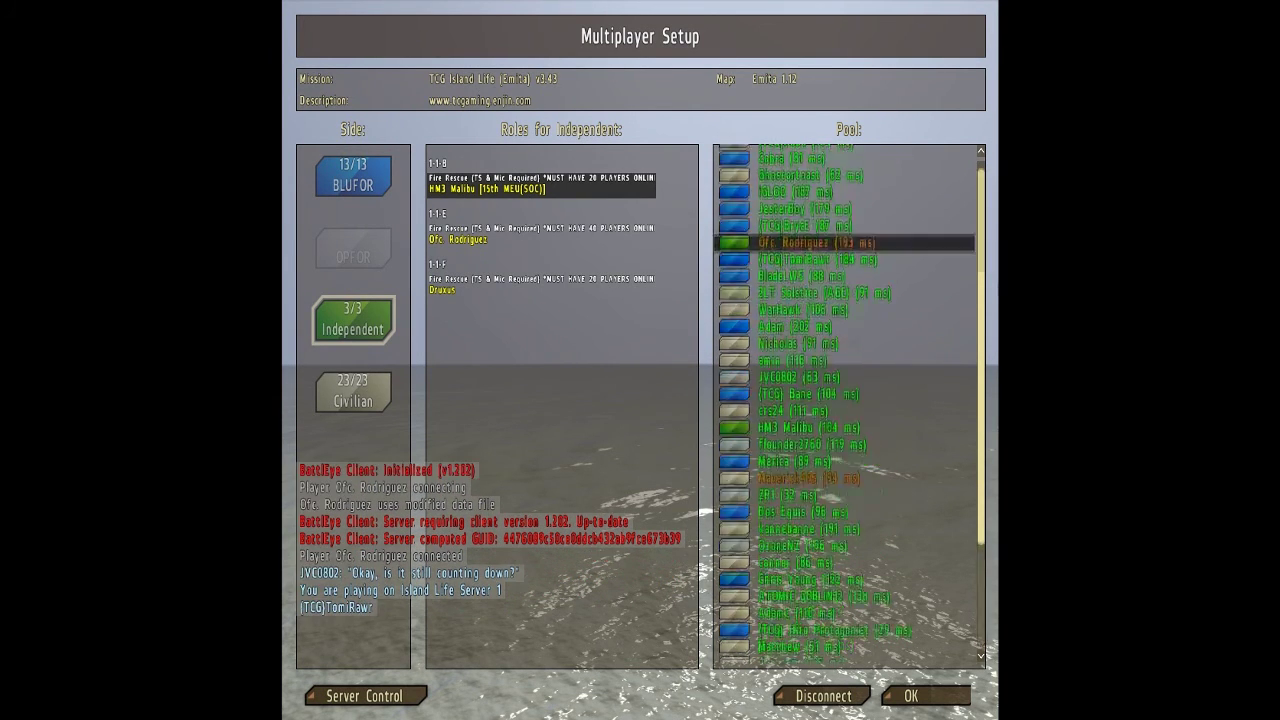
click(372, 176)
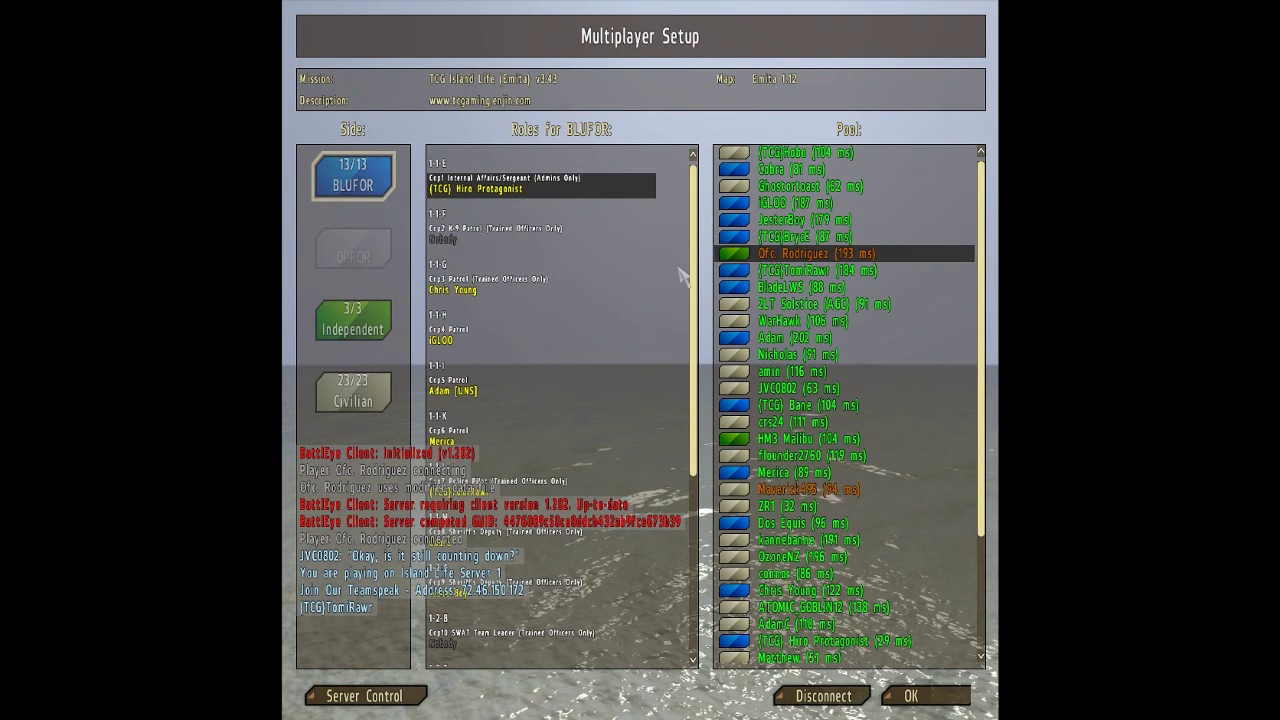
scroll(694, 285, down, 1)
scroll(696, 301, down, 2)
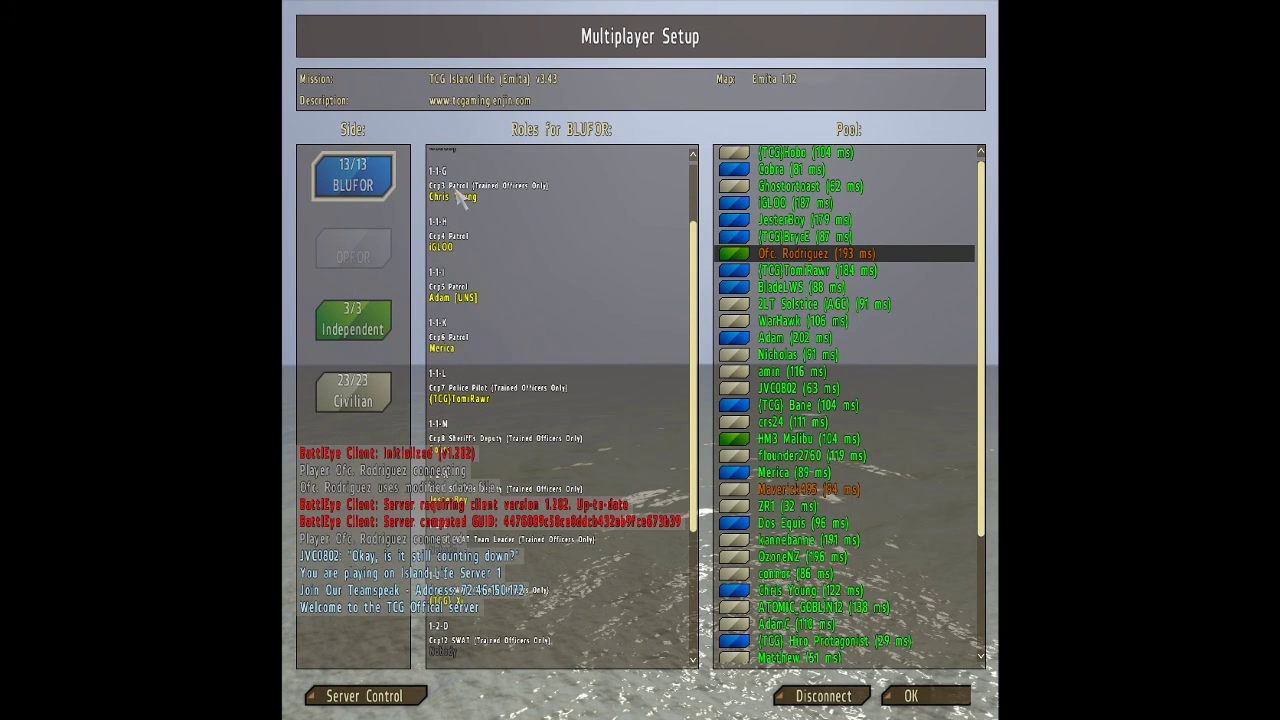
drag(696, 280, 700, 440)
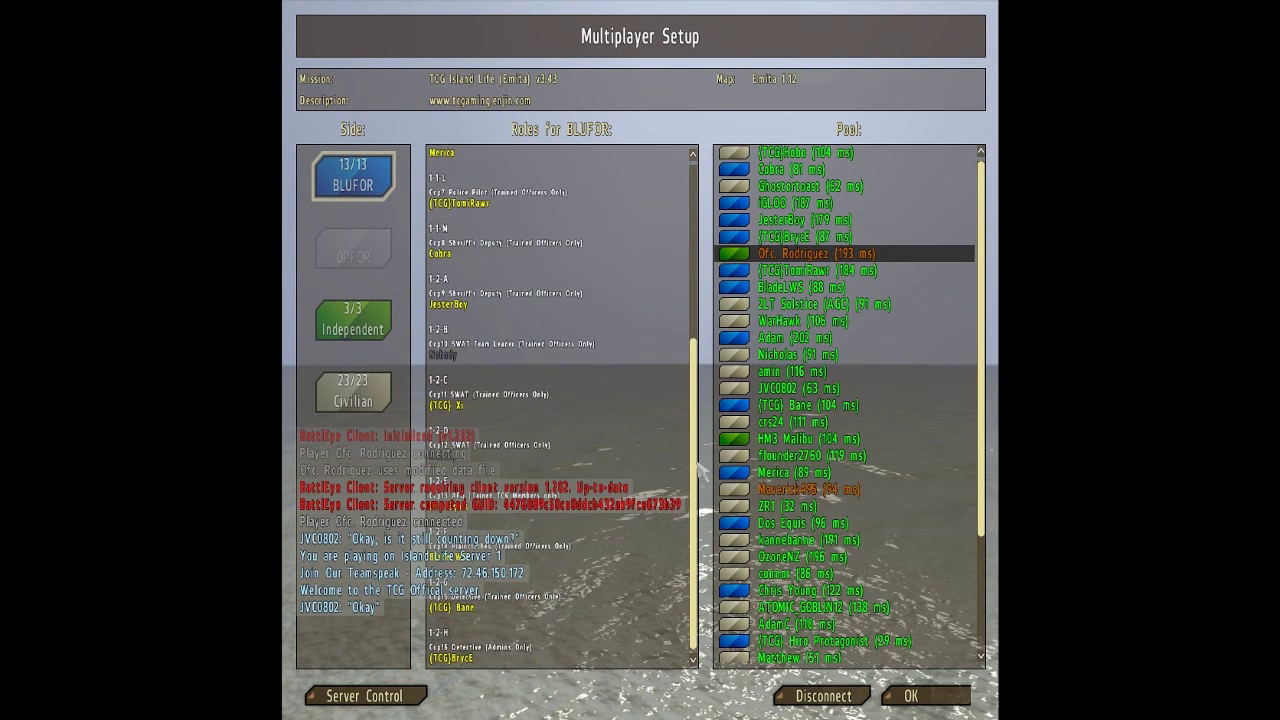
drag(702, 434, 684, 268)
click(362, 322)
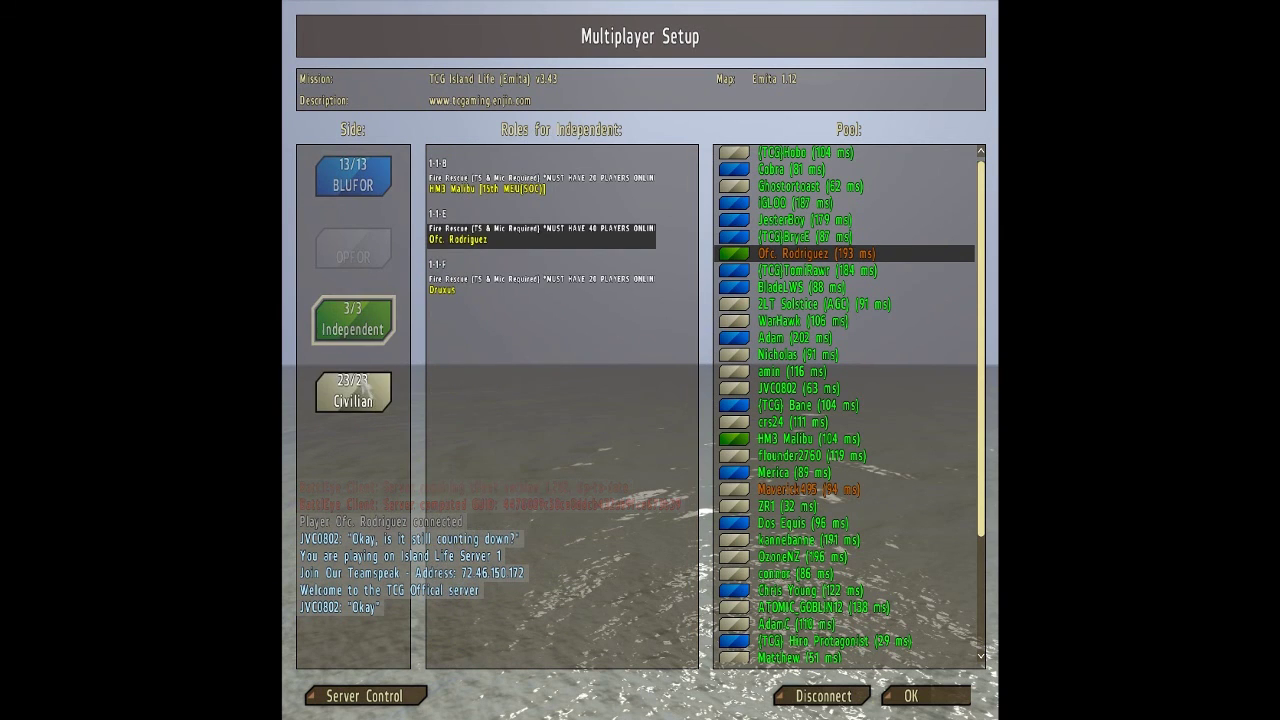
click(356, 391)
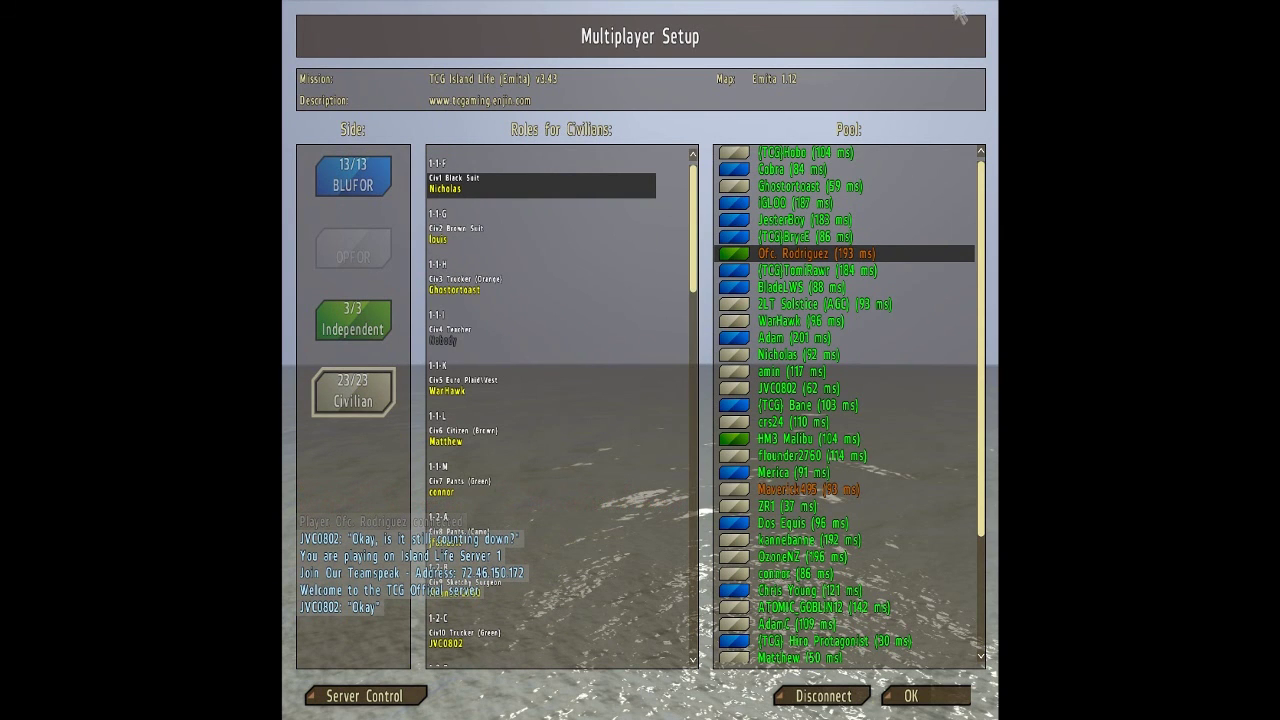